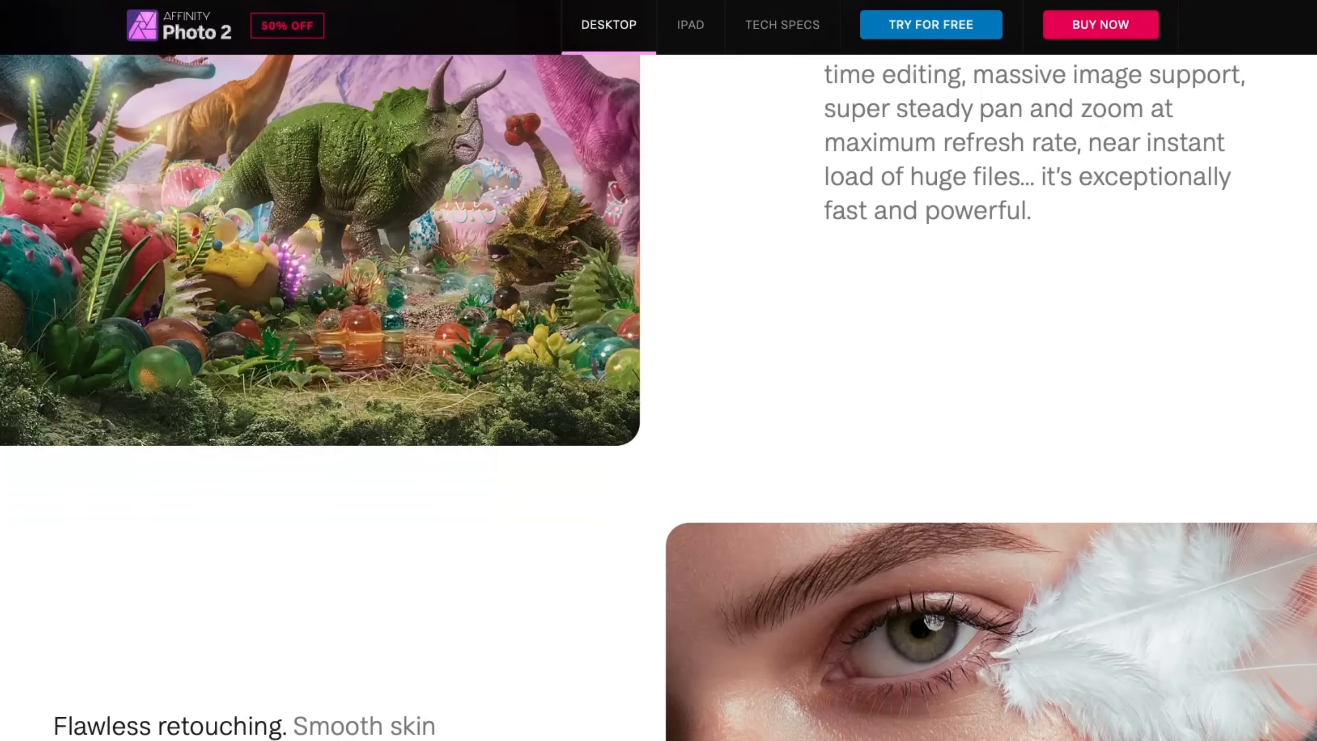
scroll(658, 397, "down", 3)
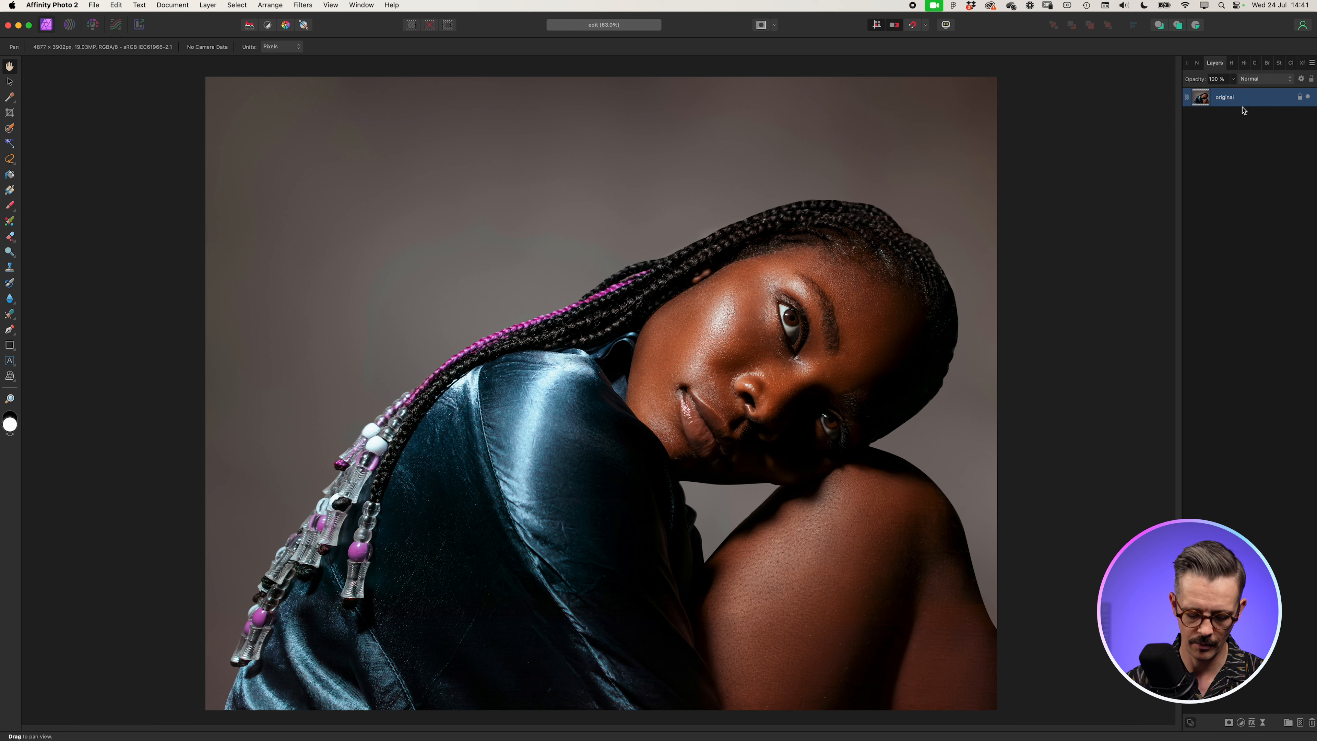
Step: Duplicate the original photo layer
key("super+j")
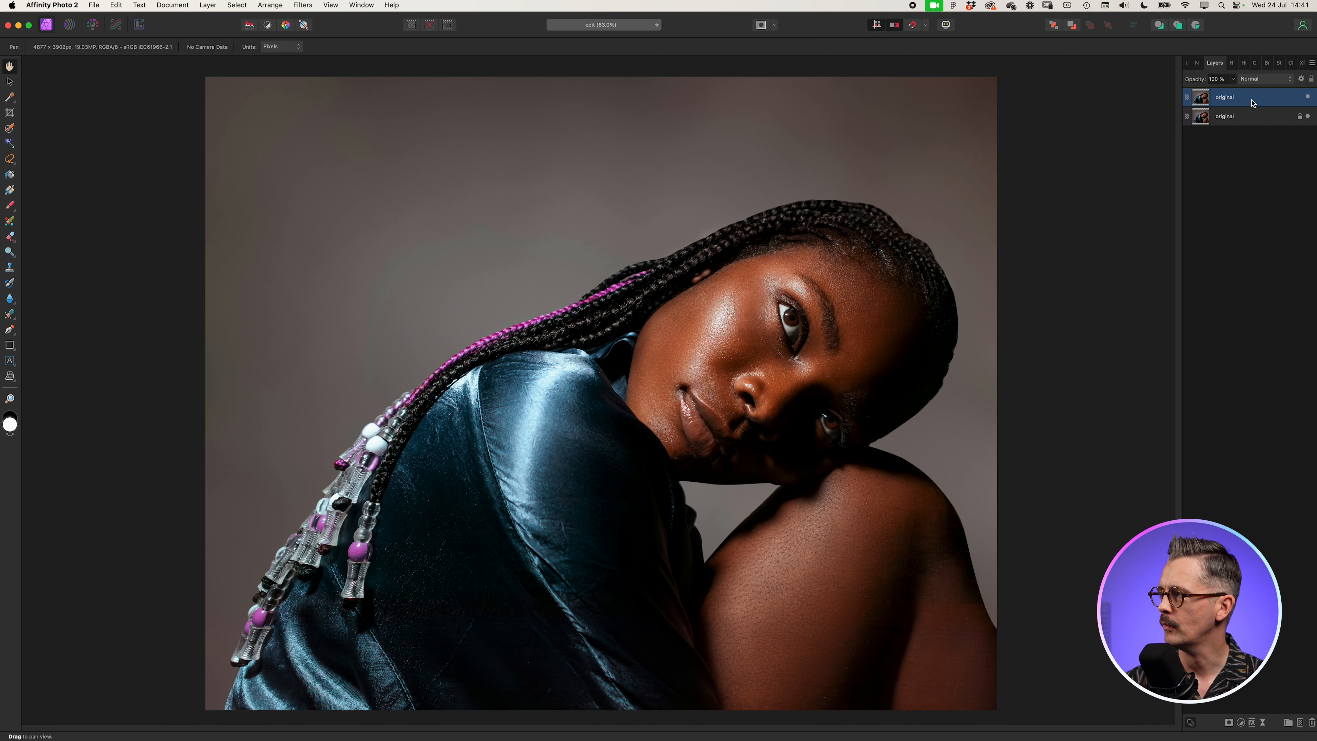
double_click(1227, 98)
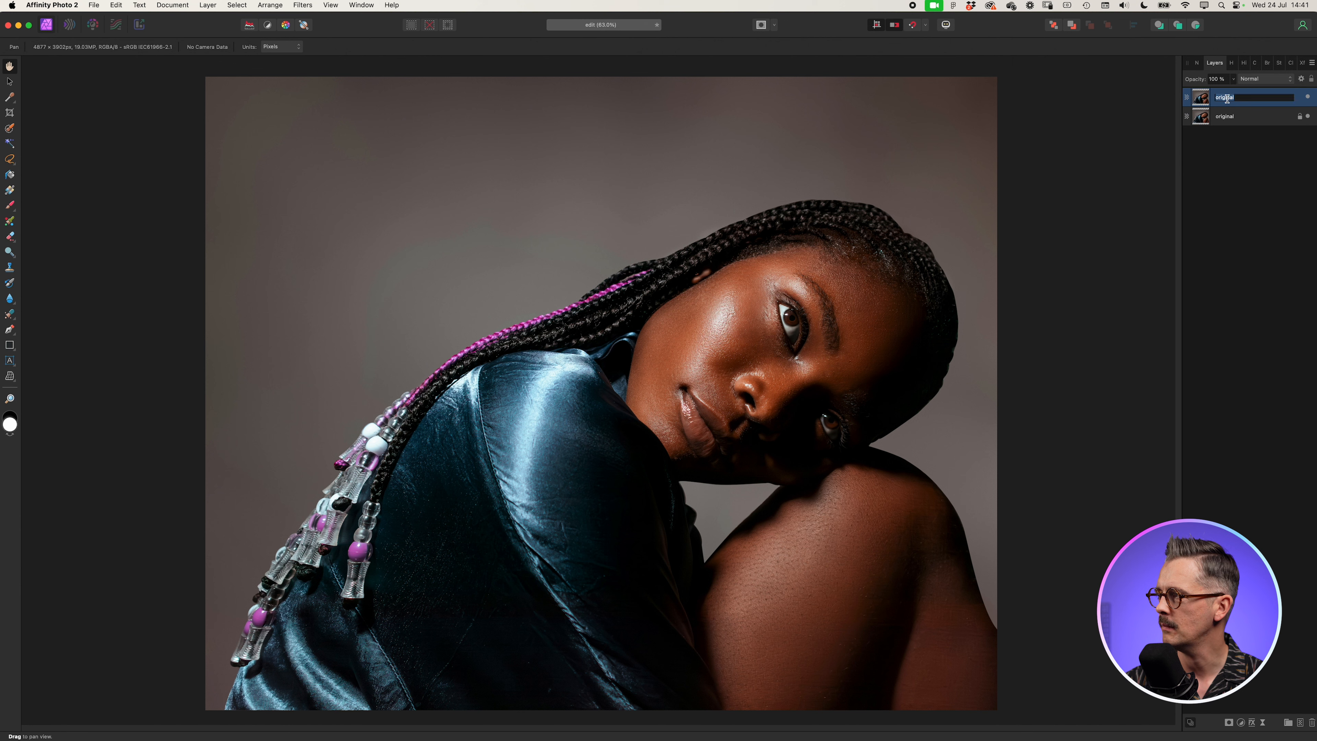
left_click(1224, 122)
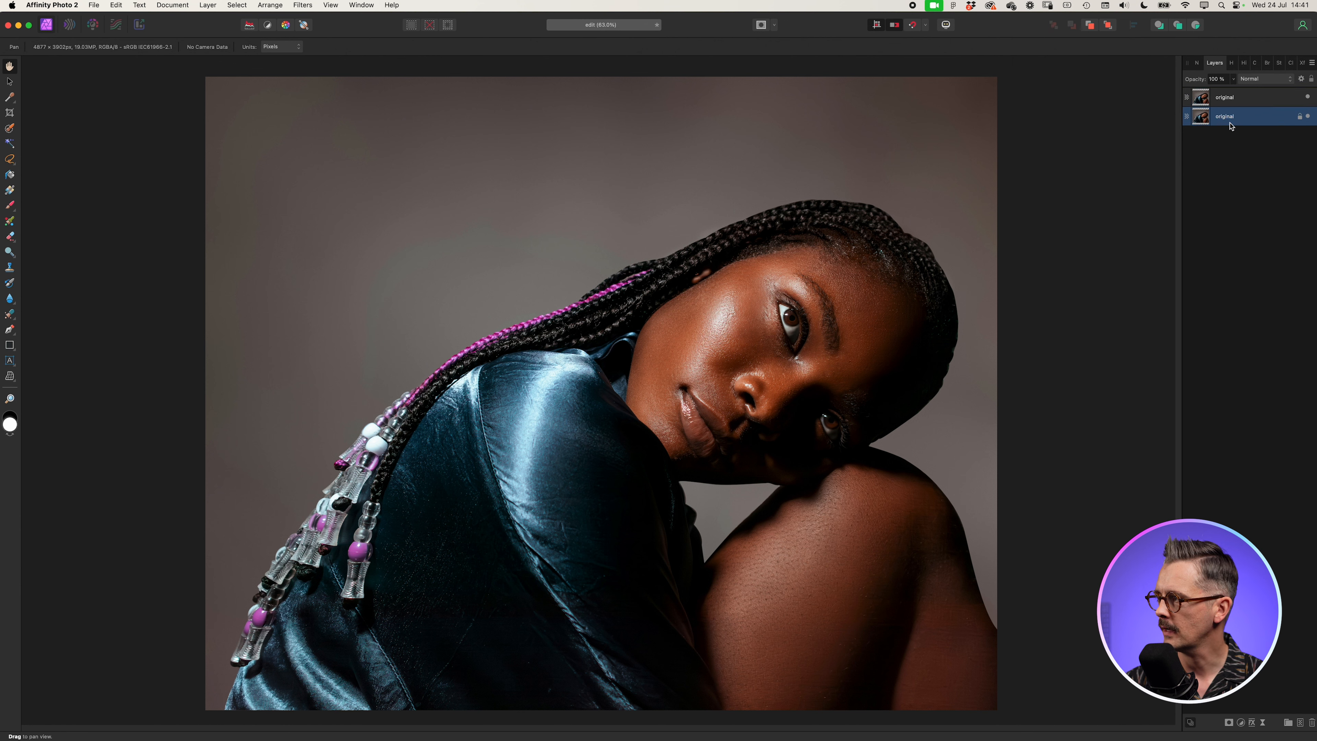
Step: Rename the lower photo layer "edited" and hide the original layer above it
double_click(1234, 116)
type("edited")
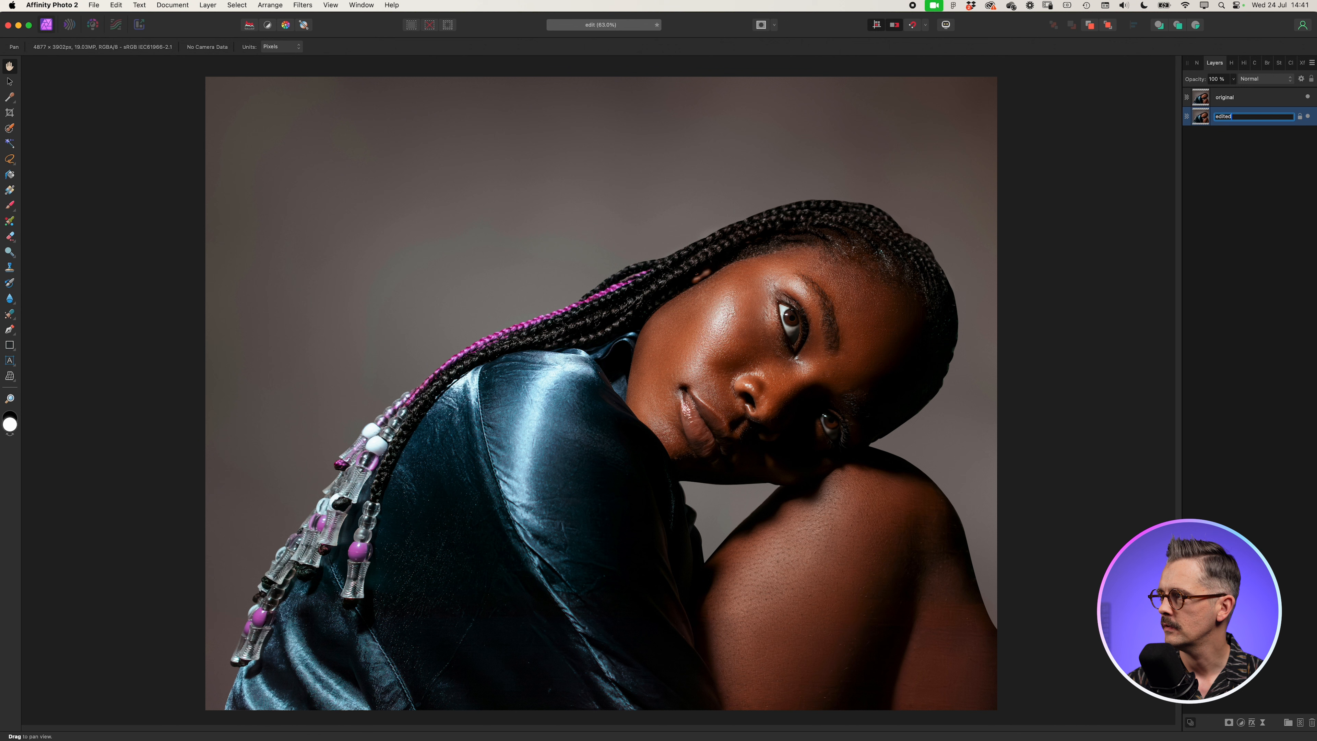
key("Return")
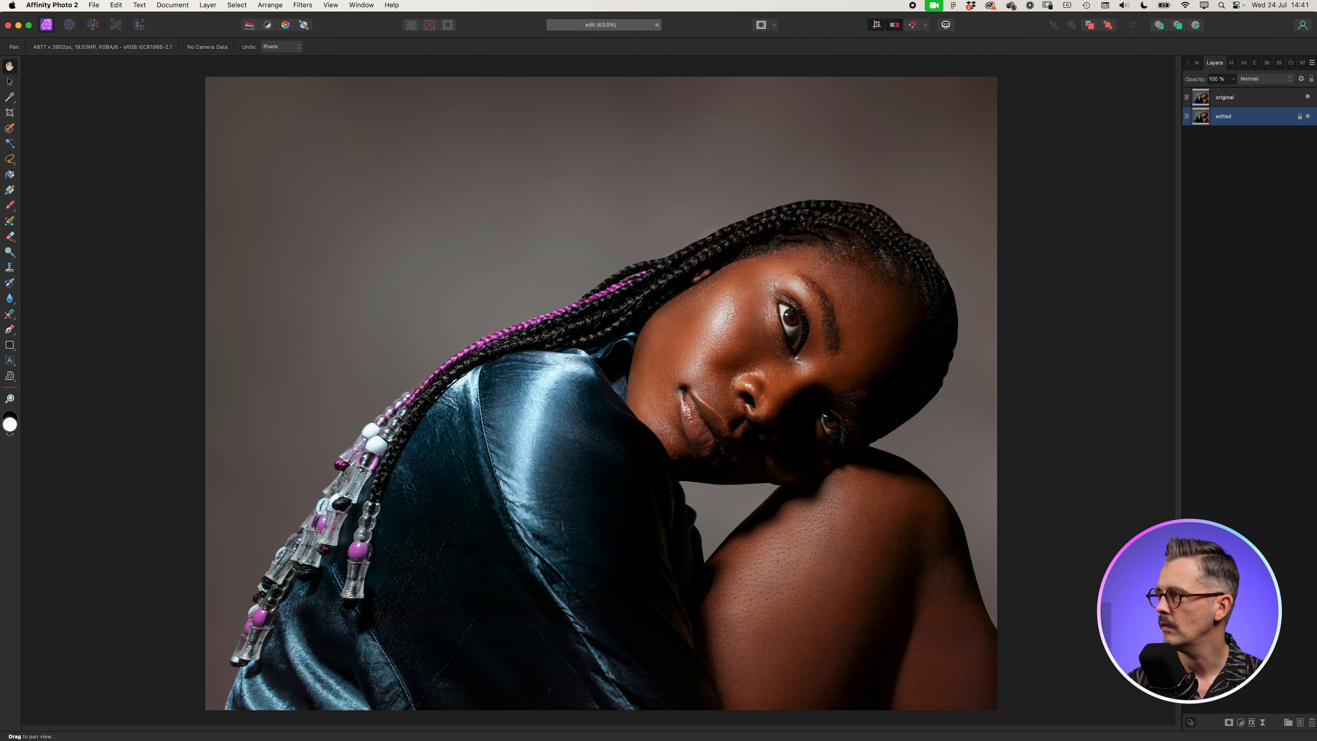
left_click(1308, 97)
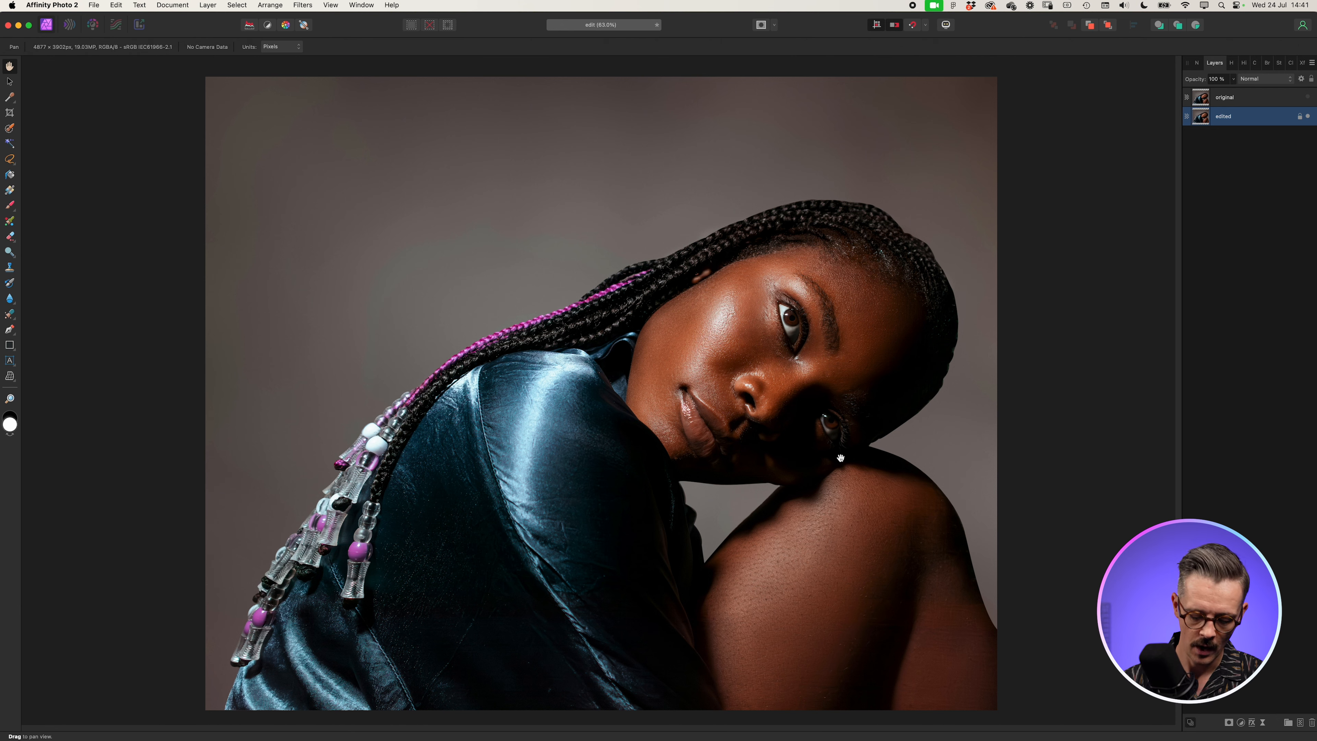
Step: Examine the skin on the model's face and leg up close for blemishes to retouch
key("super+equal")
key("super+equal")
key("super+equal")
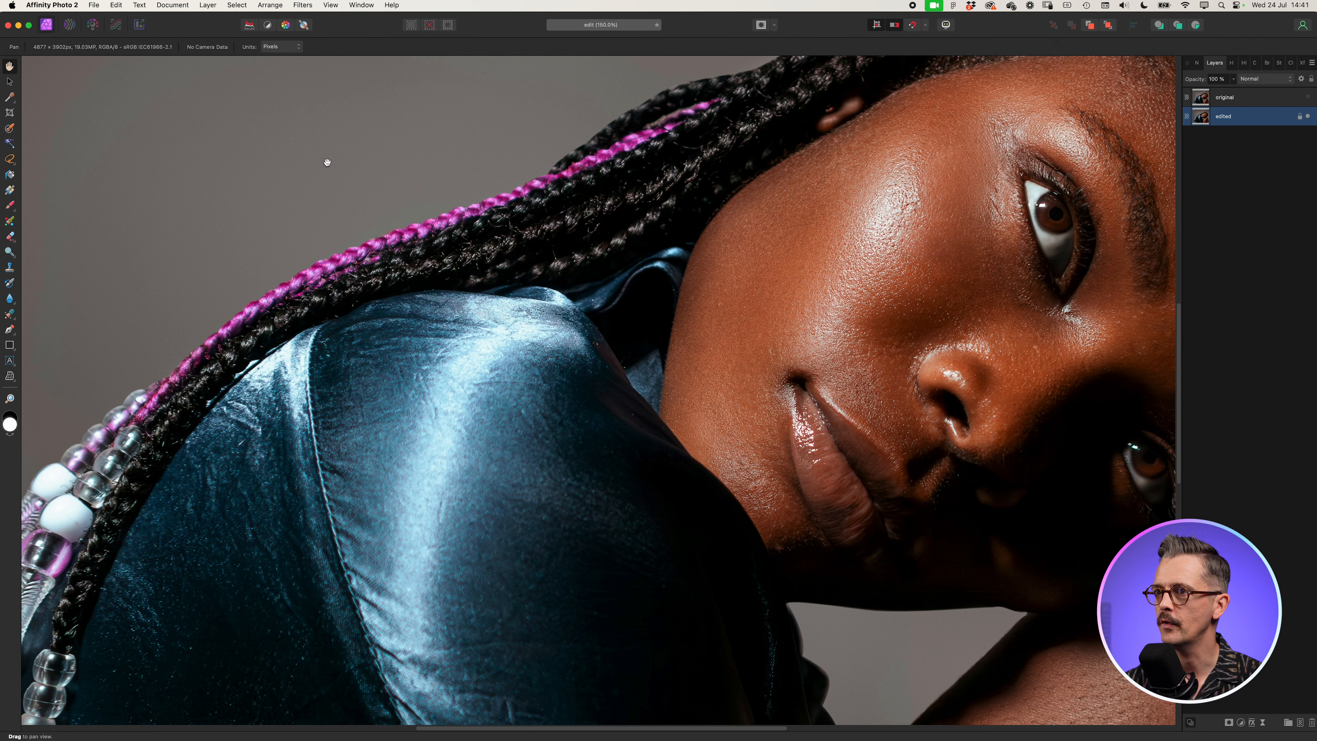
left_click_drag(711, 411, 386, 468)
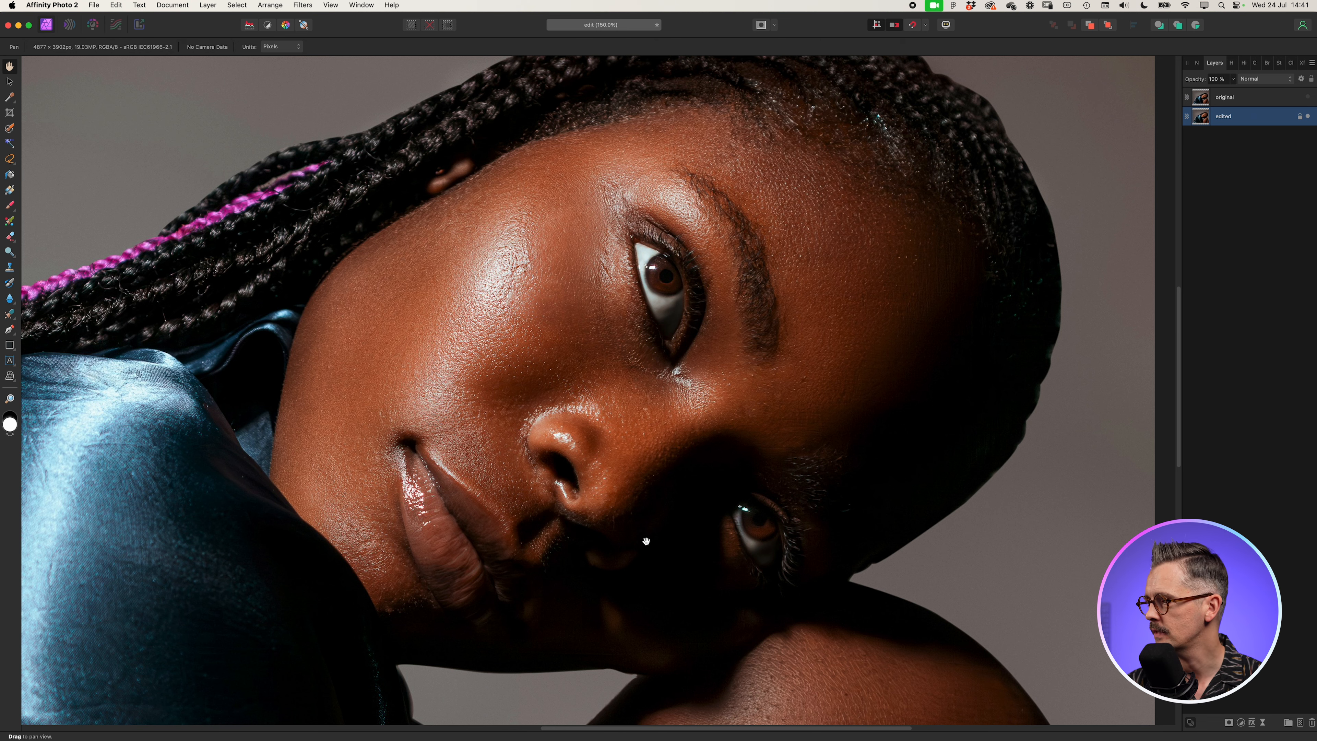
left_click_drag(857, 467, 808, 441)
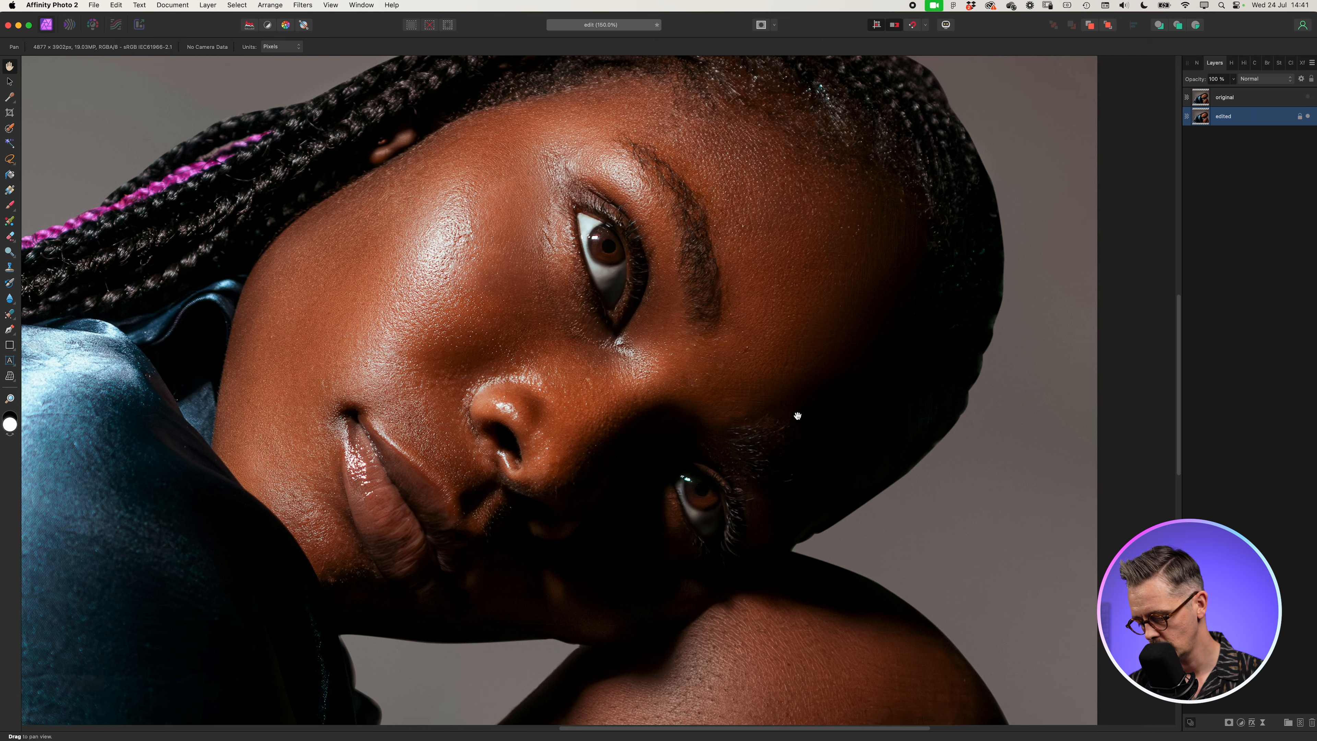
key("super+=")
key("super+1")
left_click_drag(421, 259, 443, 454)
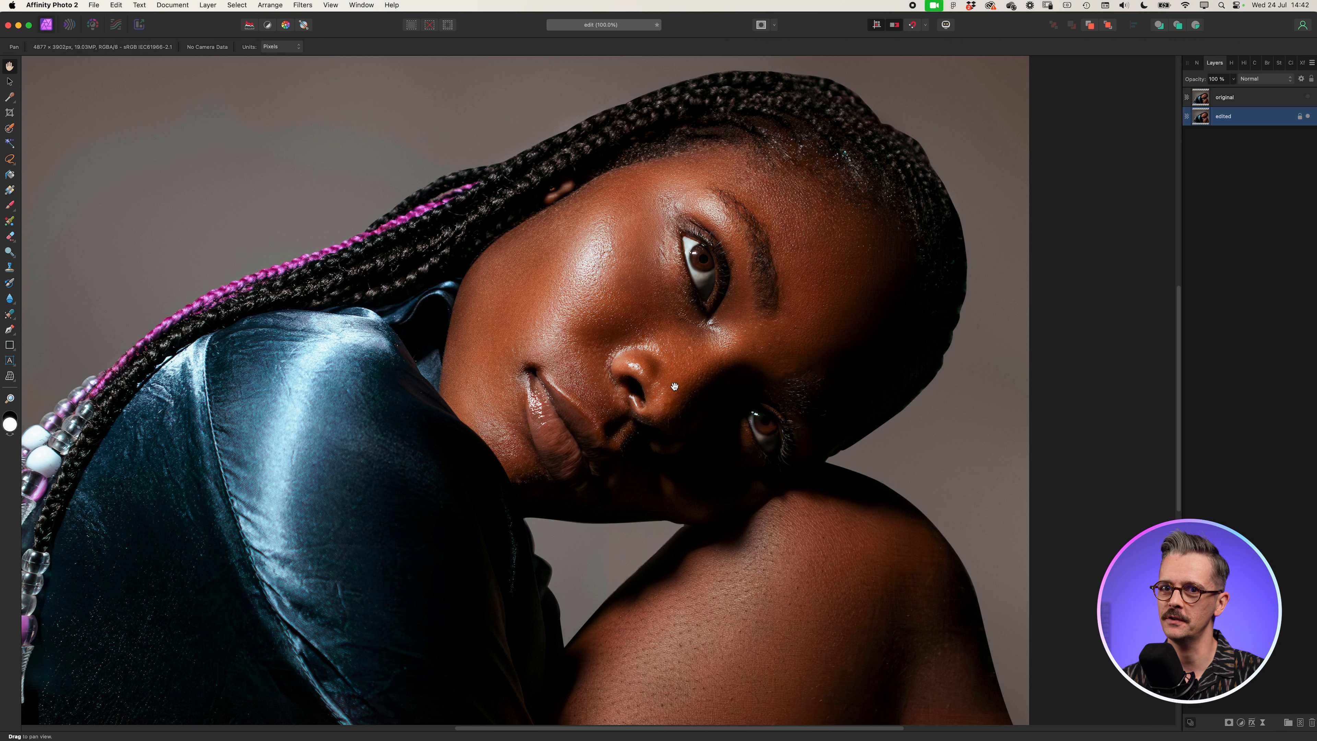
scroll(658, 476, "down", 10)
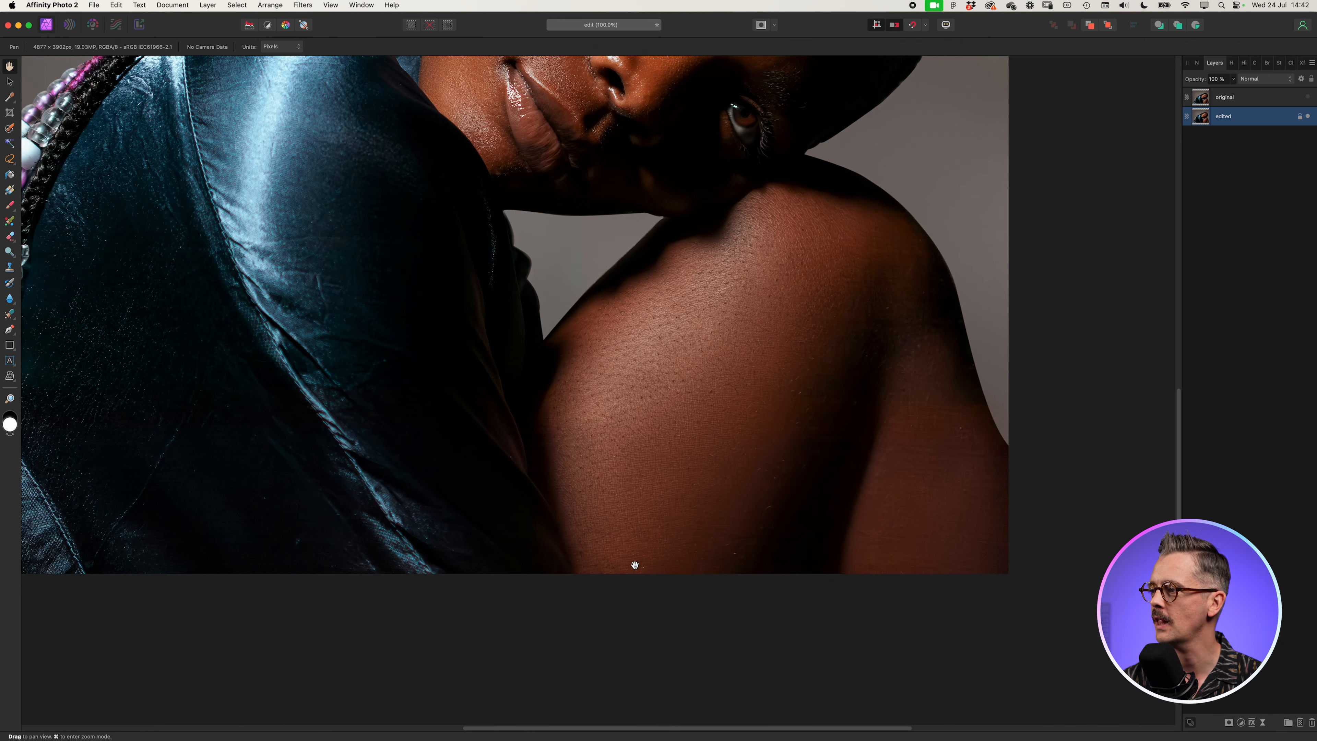
scroll(465, 418, "up", 1)
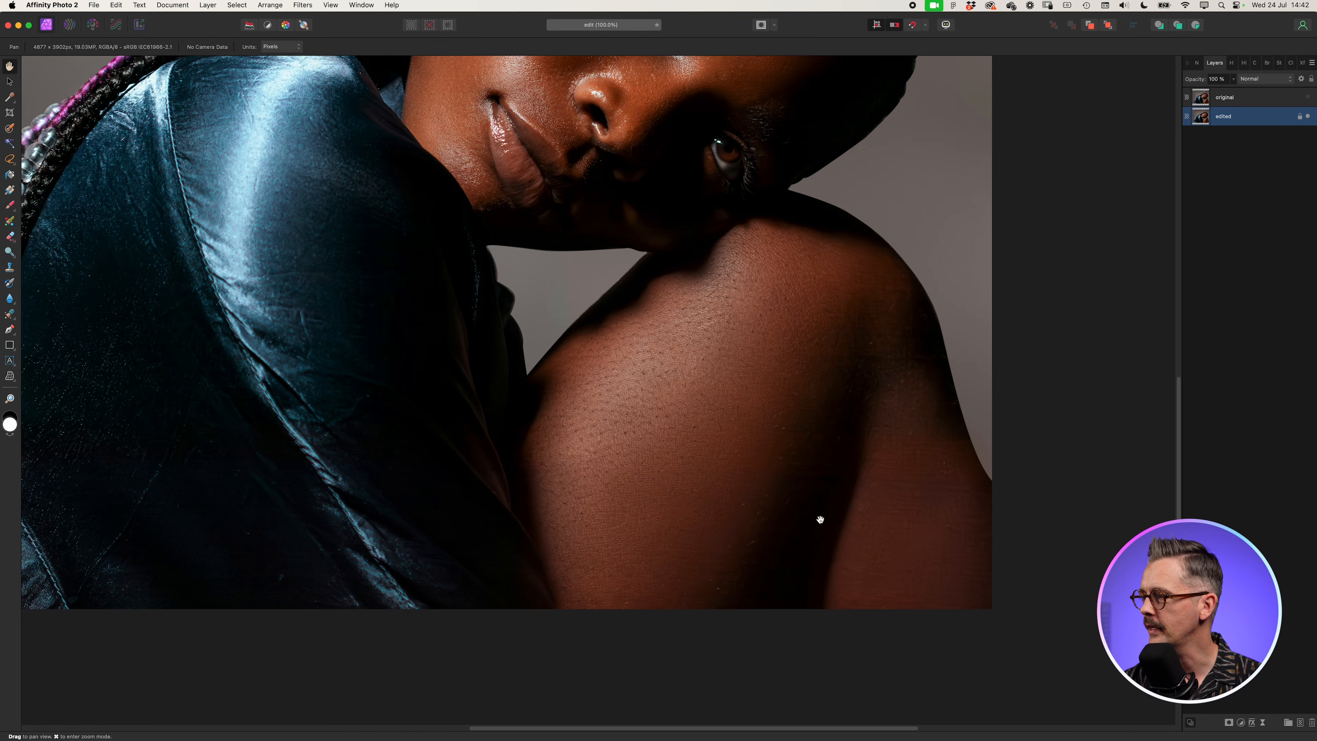
scroll(674, 457, "down", 2)
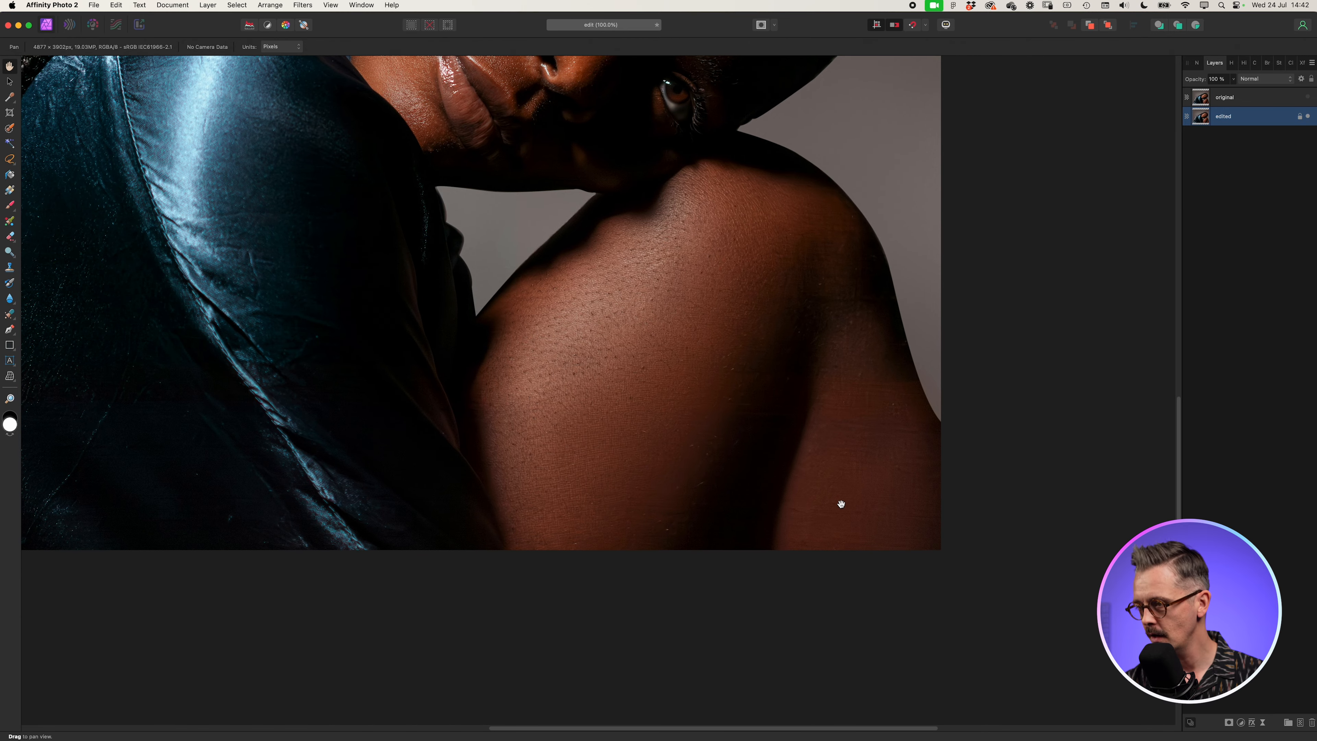
key("super+2")
scroll(665, 403, "down", 5)
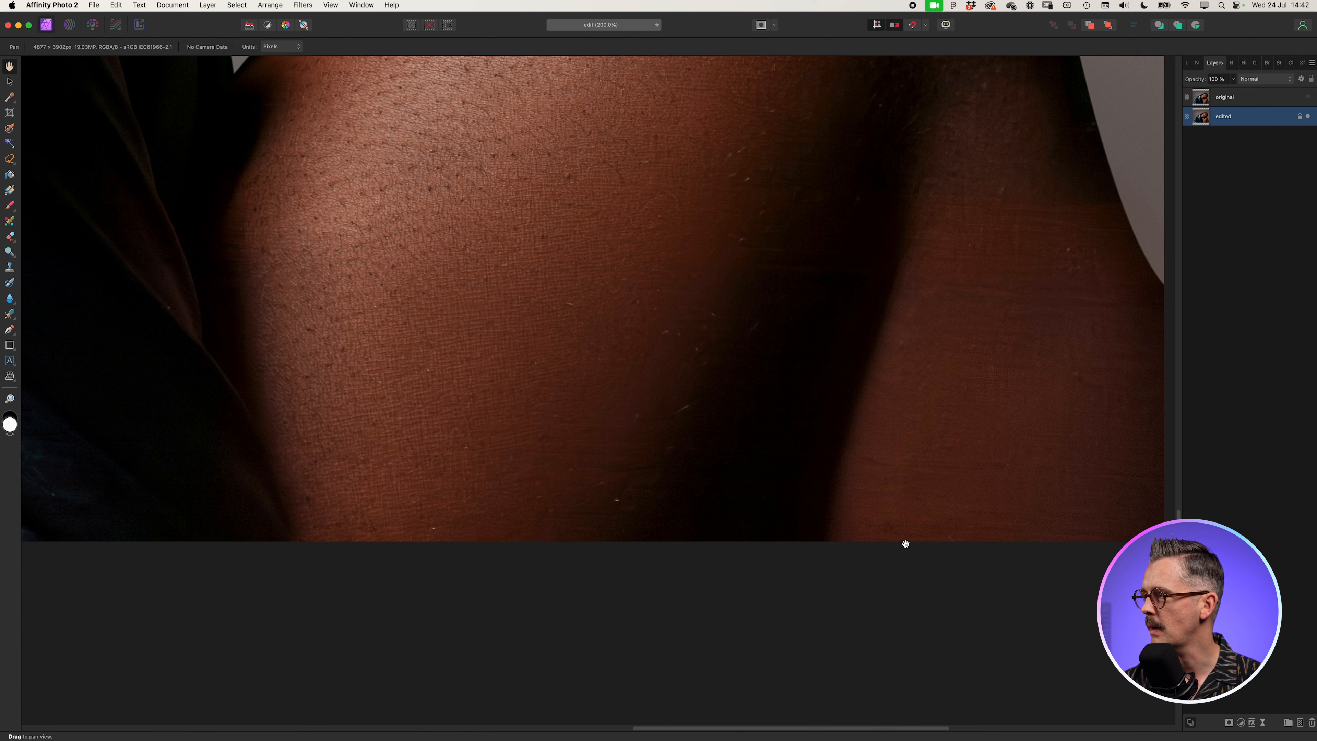
scroll(809, 498, "up", 5)
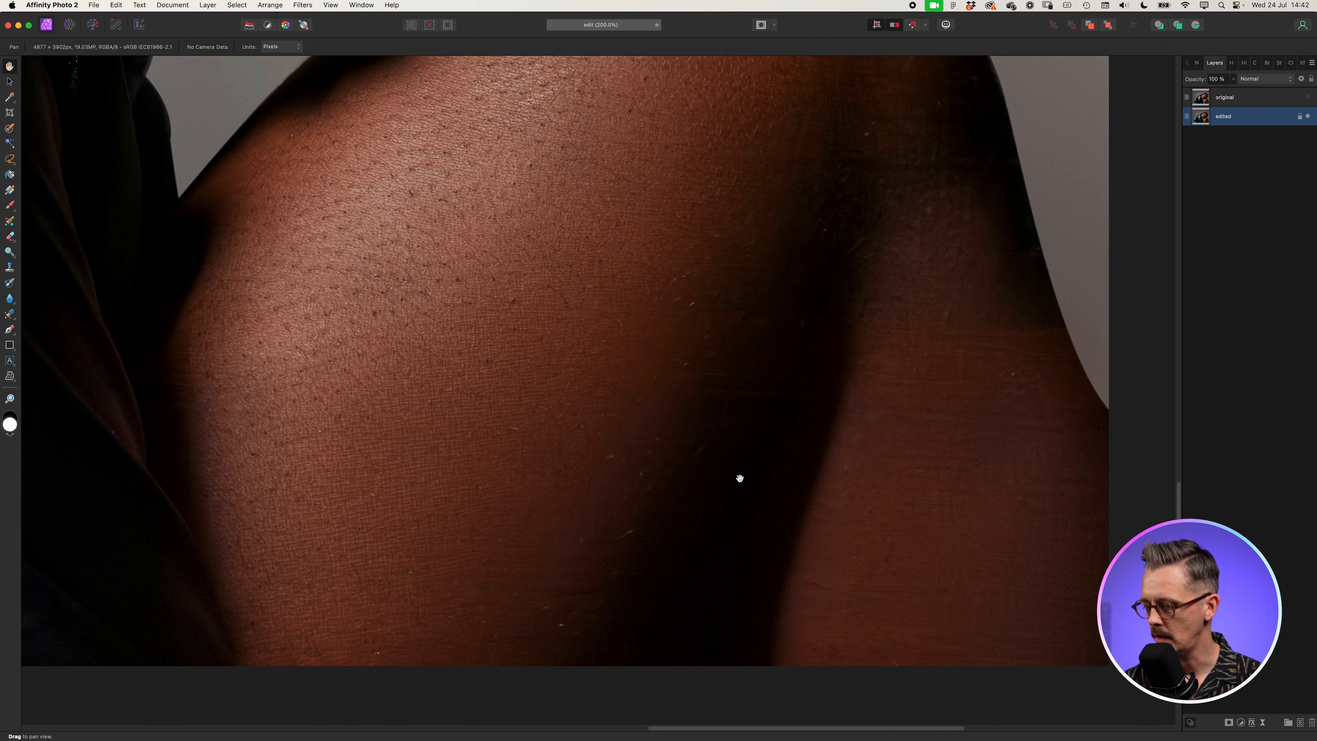
Step: Remove the light fleck near the middle of the thigh with the Blemish Removal Tool at a 41 px width
key("super+plus")
left_click_drag(902, 579, 929, 523)
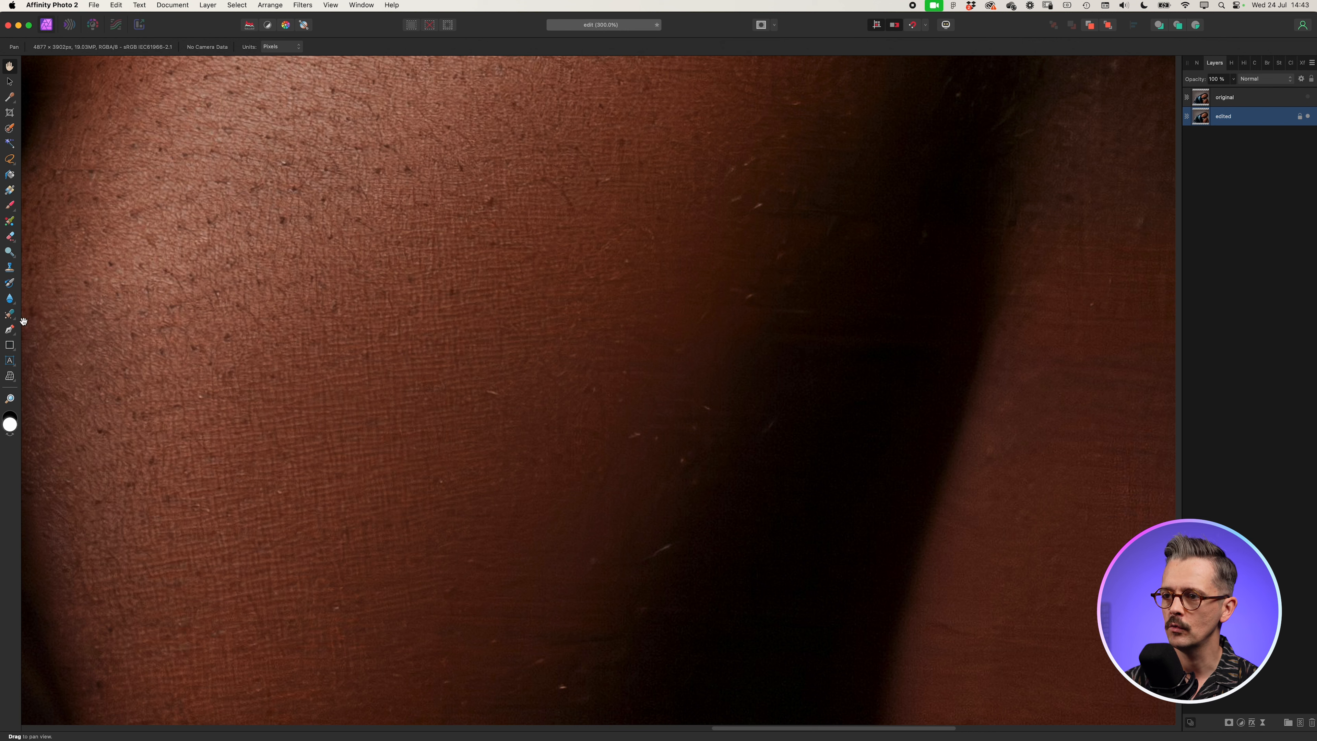
left_click(10, 315)
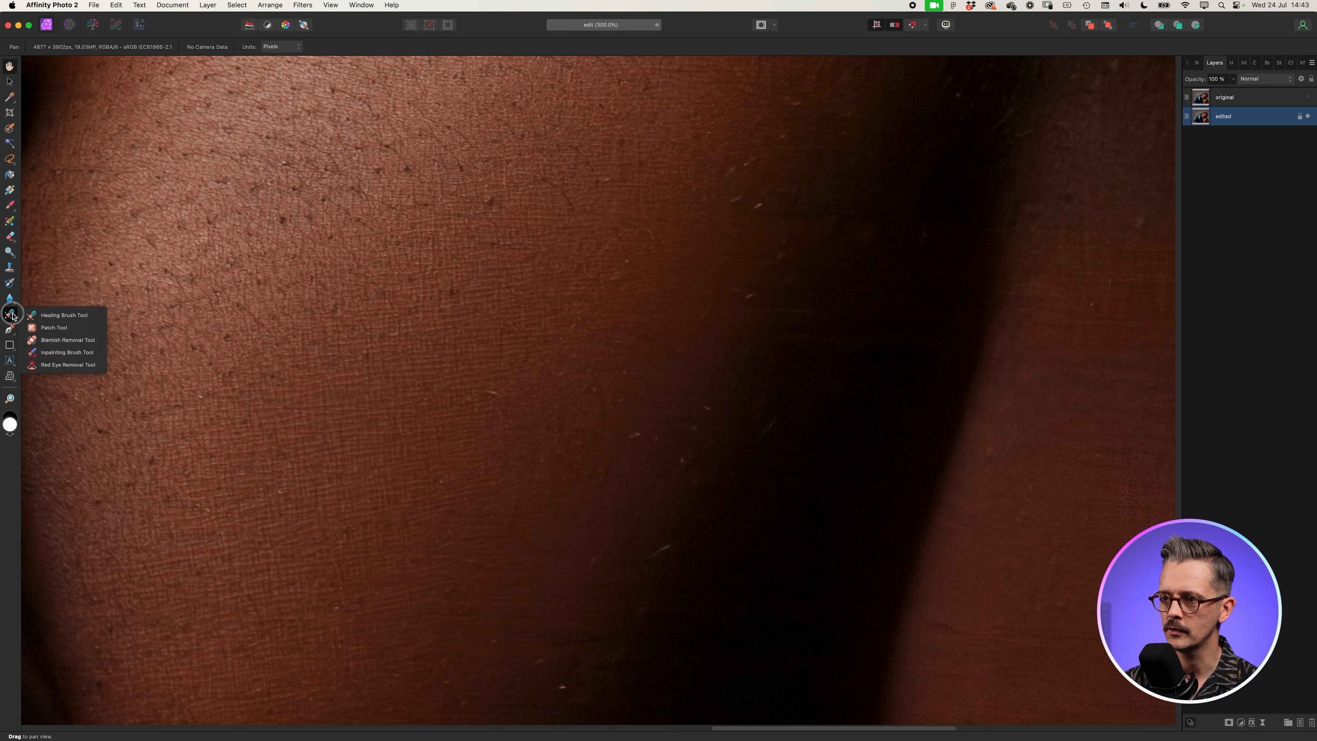
left_click(88, 340)
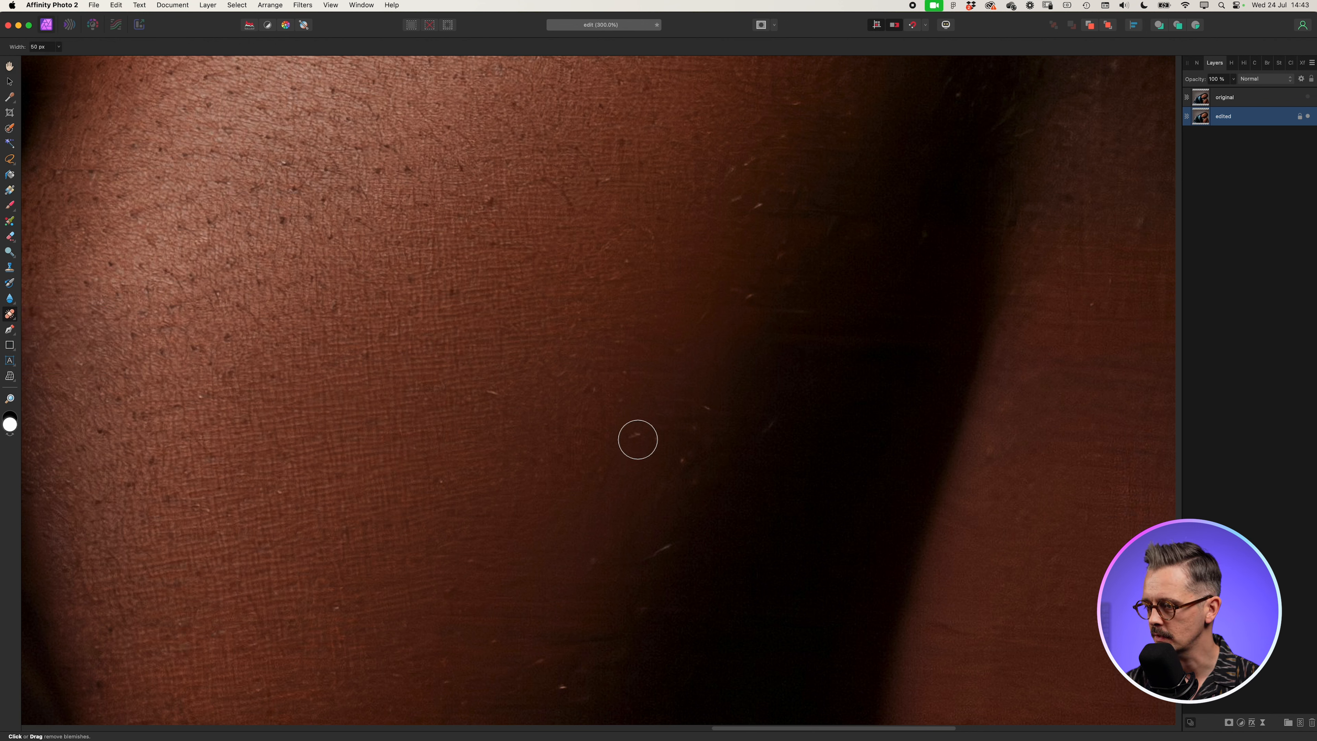
key("bracketleft")
key("bracketleft")
key("bracketleft")
key("bracketleft")
key("bracketleft")
key("bracketleft")
key("bracketleft")
key("bracketleft")
key("bracketleft")
key("bracketright")
key("bracketright")
key("bracketright")
key("bracketright")
key("bracketright")
key("bracketright")
key("bracketright")
key("bracketright")
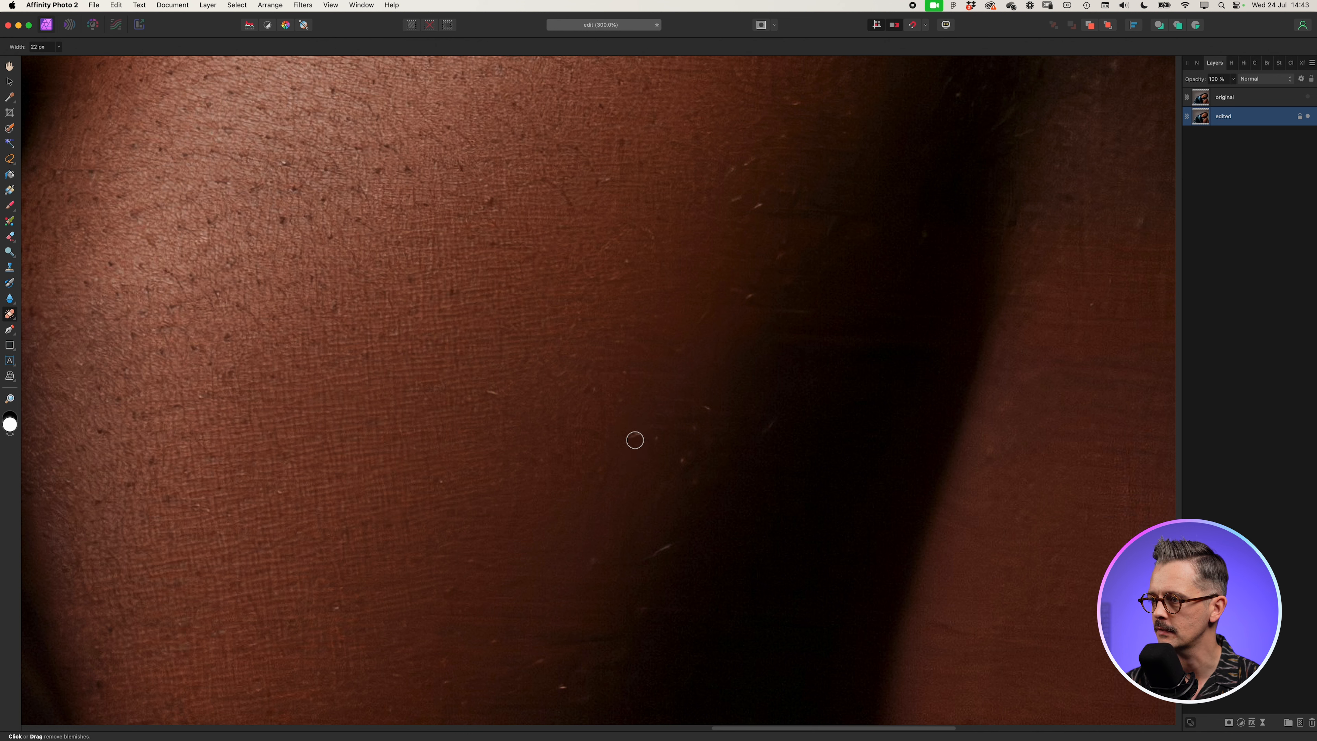
key("bracketleft")
key("bracketleft")
key("bracketleft")
key("bracketleft")
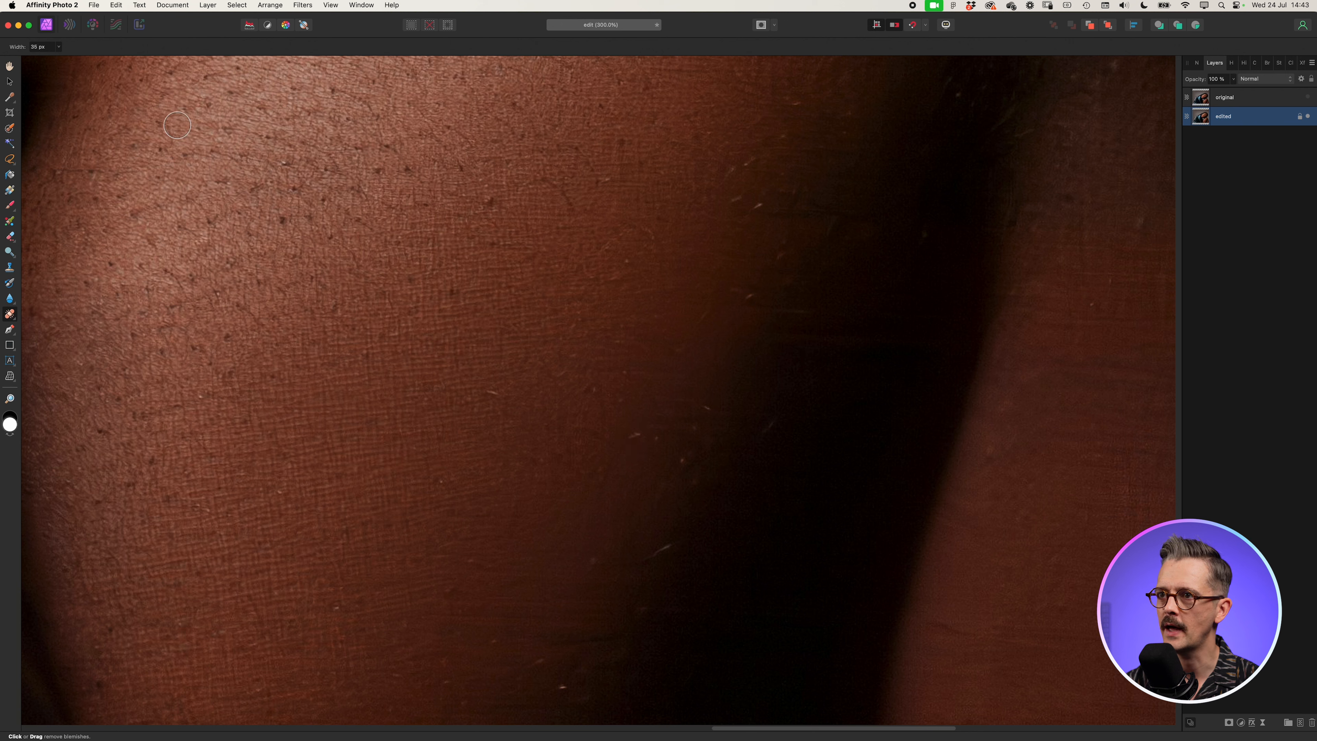
left_click(58, 47)
mouse_move(59, 58)
left_mouse_down()
mouse_move(94, 56)
mouse_move(54, 57)
left_mouse_up()
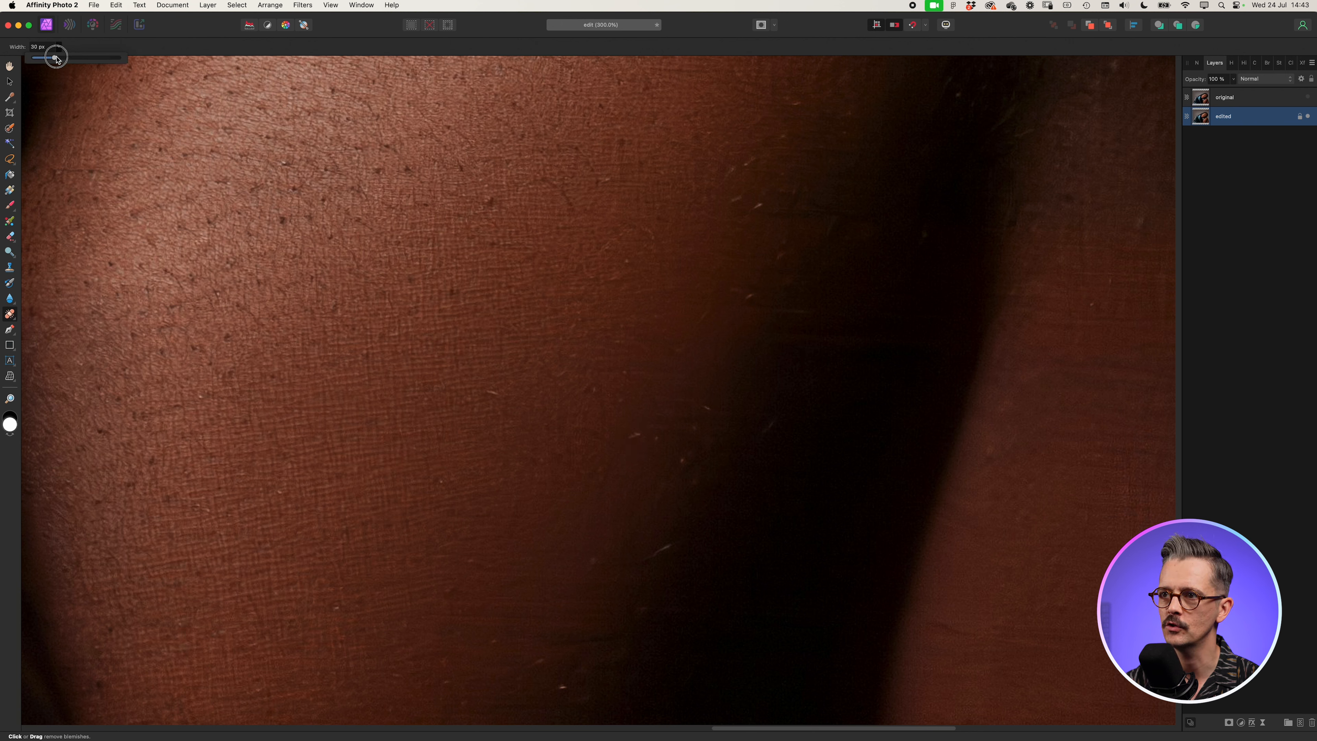
key("]")
key("]")
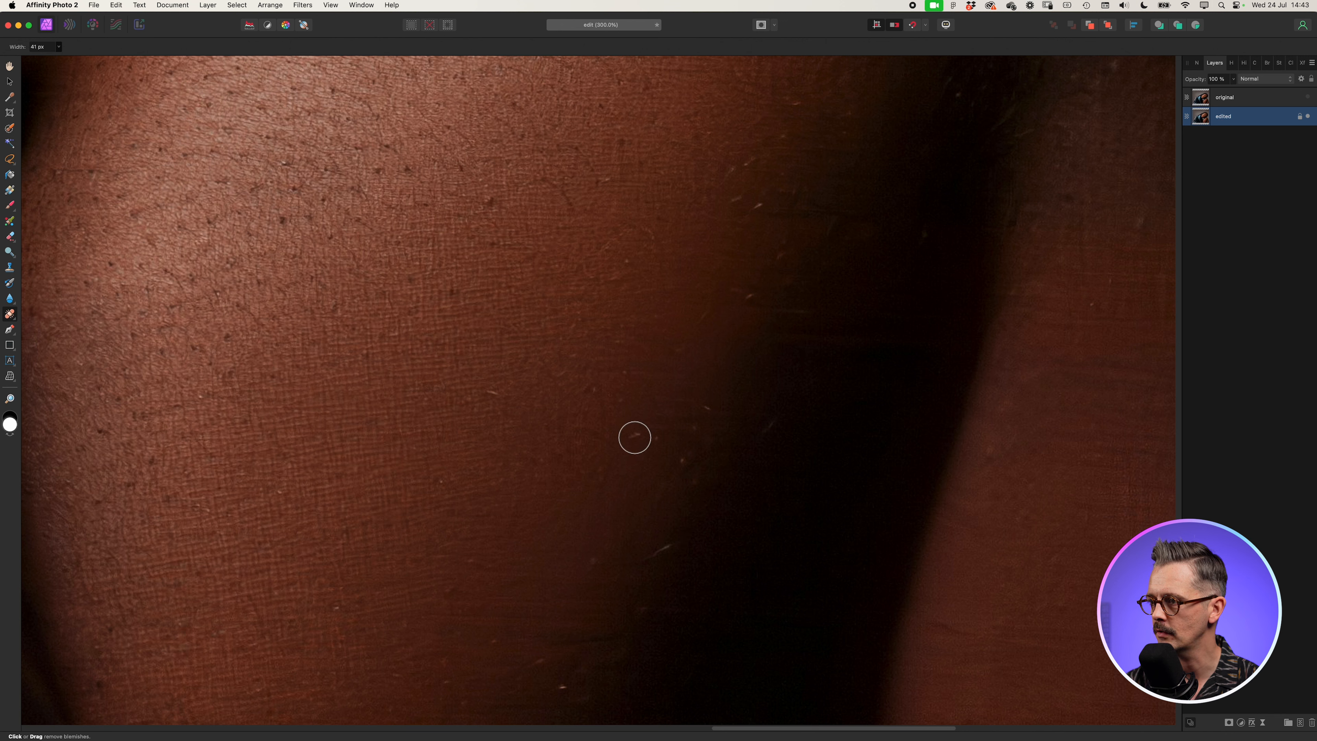
left_click(636, 438)
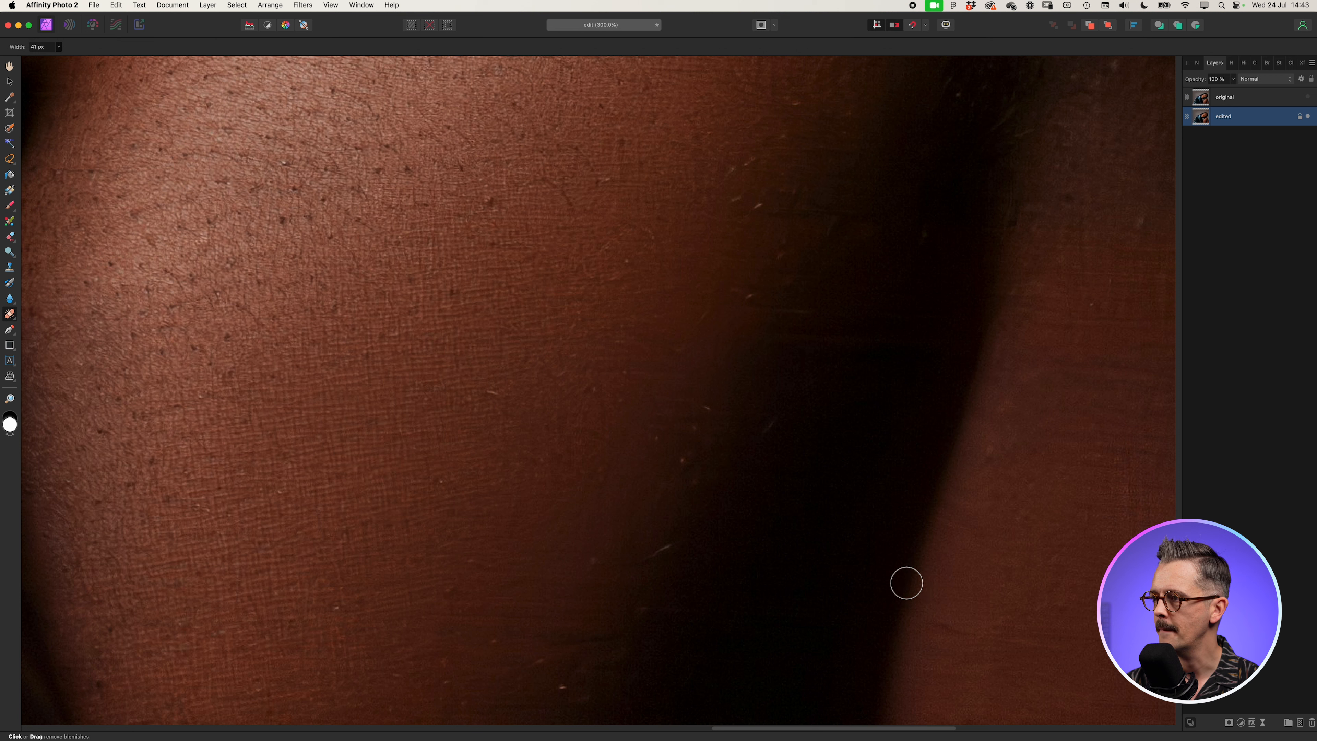
Step: Remove the light flecks at the thigh's lower edge and on its lit side with the blemish brush reduced to 21 px
key("bracketleft")
key("bracketleft")
key("bracketleft")
key("bracketleft")
left_click(564, 687)
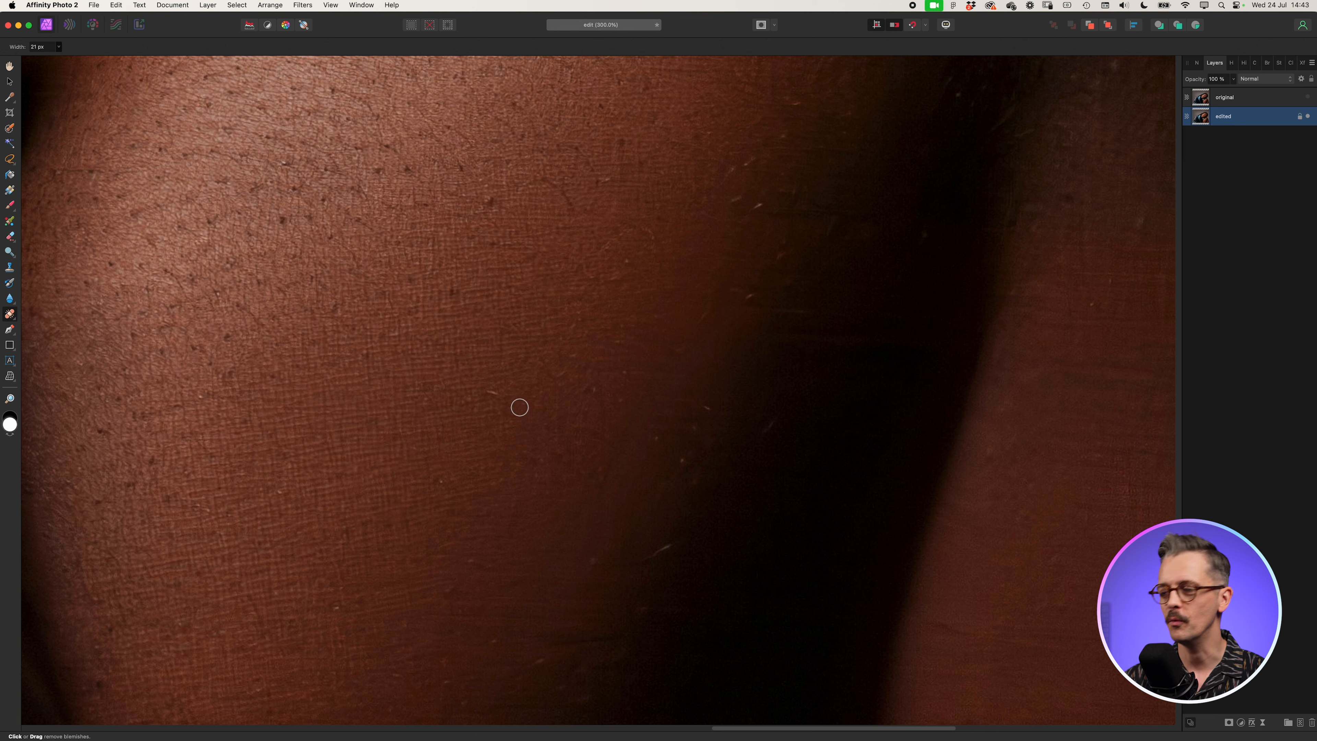
left_click(495, 394)
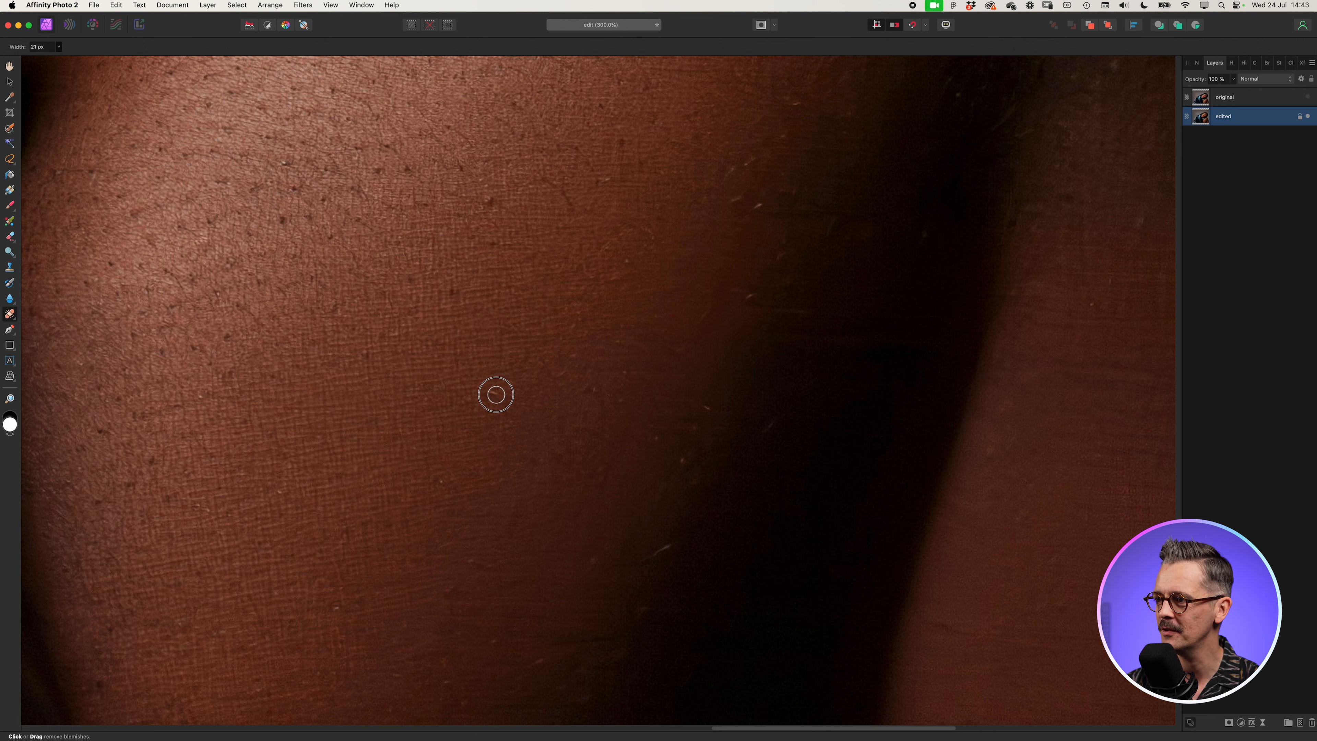
left_click(490, 391)
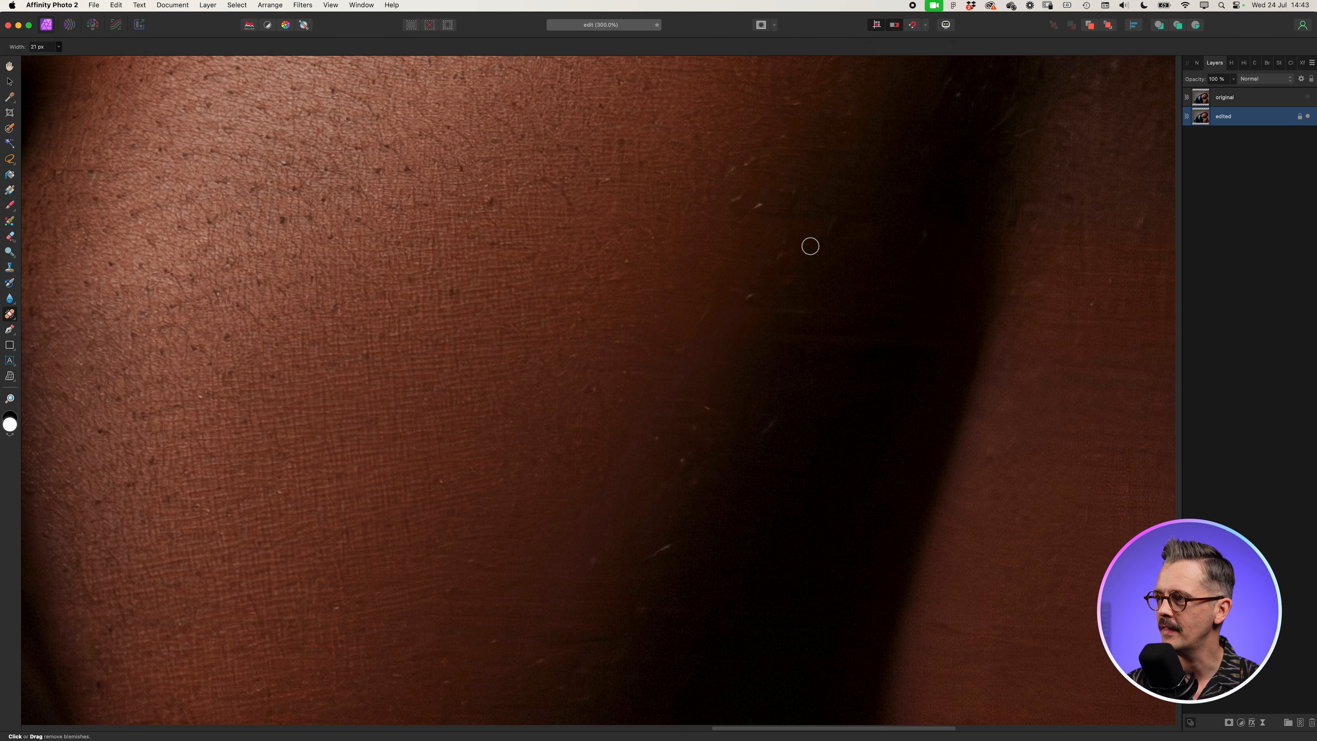
Step: Clean up the remaining light flecks along the thigh's shadow edge, adjusting the blemish brush down to 13 px
key("bracketright")
left_click(752, 297)
key("bracketleft")
key("bracketleft")
key("bracketleft")
key("bracketleft")
left_click(669, 550)
left_click(680, 436)
left_click(684, 462)
key("bracketright")
key("bracketright")
left_click_drag(655, 309, 581, 408)
left_click_drag(888, 318, 765, 327)
left_click_drag(719, 690, 868, 344)
left_click_drag(632, 313, 337, 722)
key("bracketleft")
key("bracketleft")
mouse_move(829, 719)
left_mouse_down()
mouse_move(829, 497)
mouse_move(981, 295)
left_mouse_up()
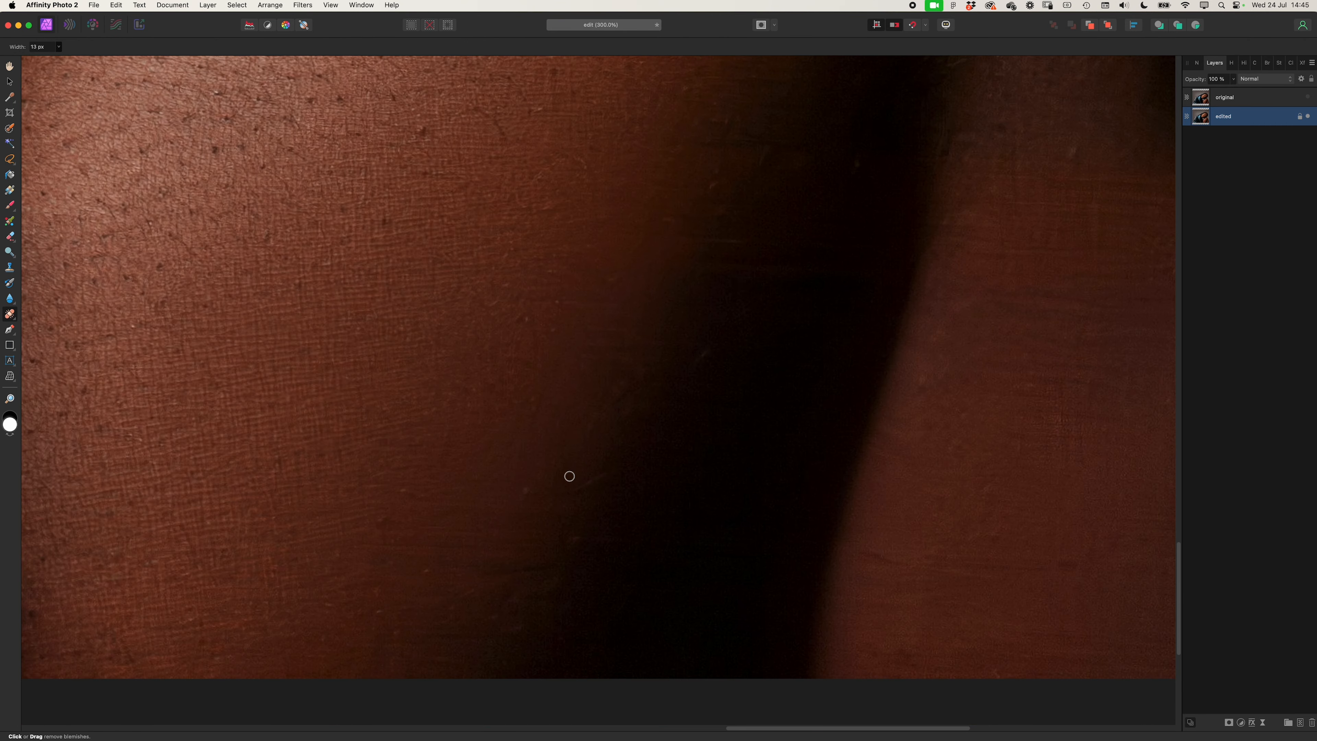
Step: Compare the retouched leg with the unedited photo by toggling the original layer's visibility, close up and in the full view
key("super+minus")
key("super+minus")
key("v")
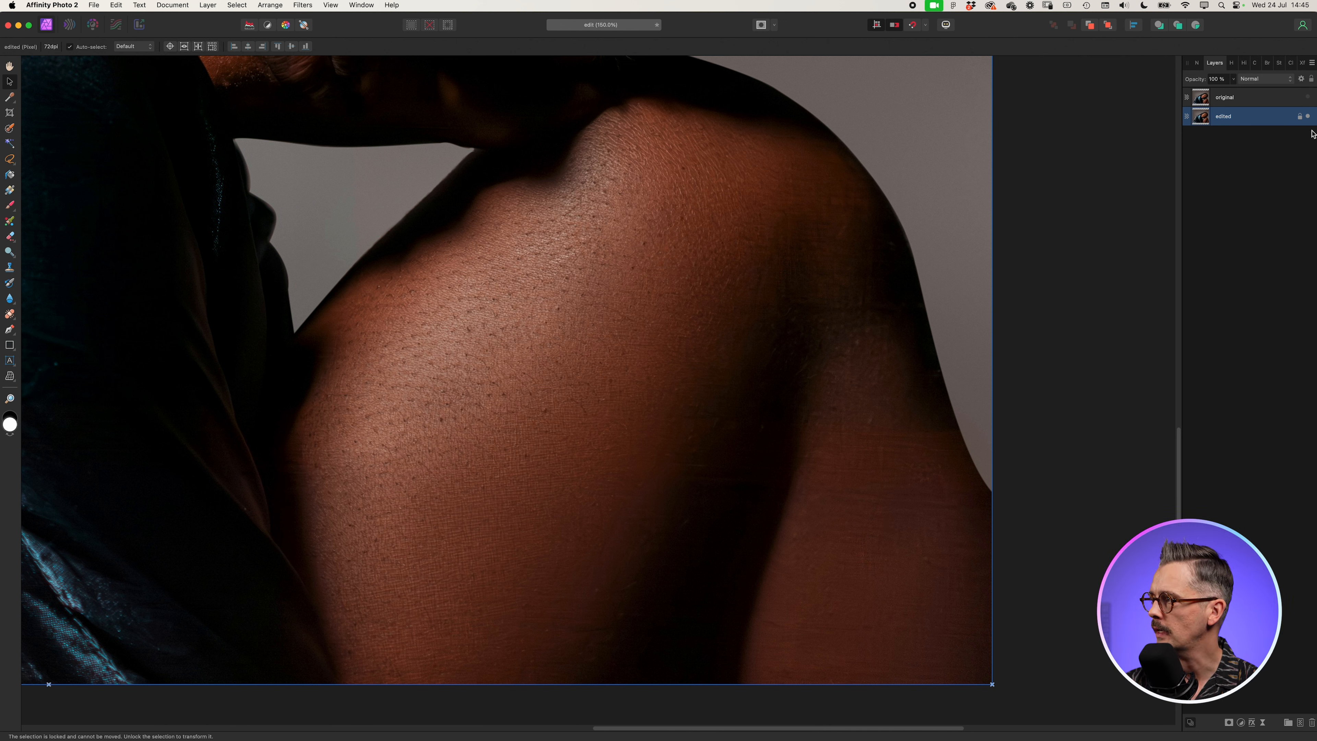
left_click(1311, 98)
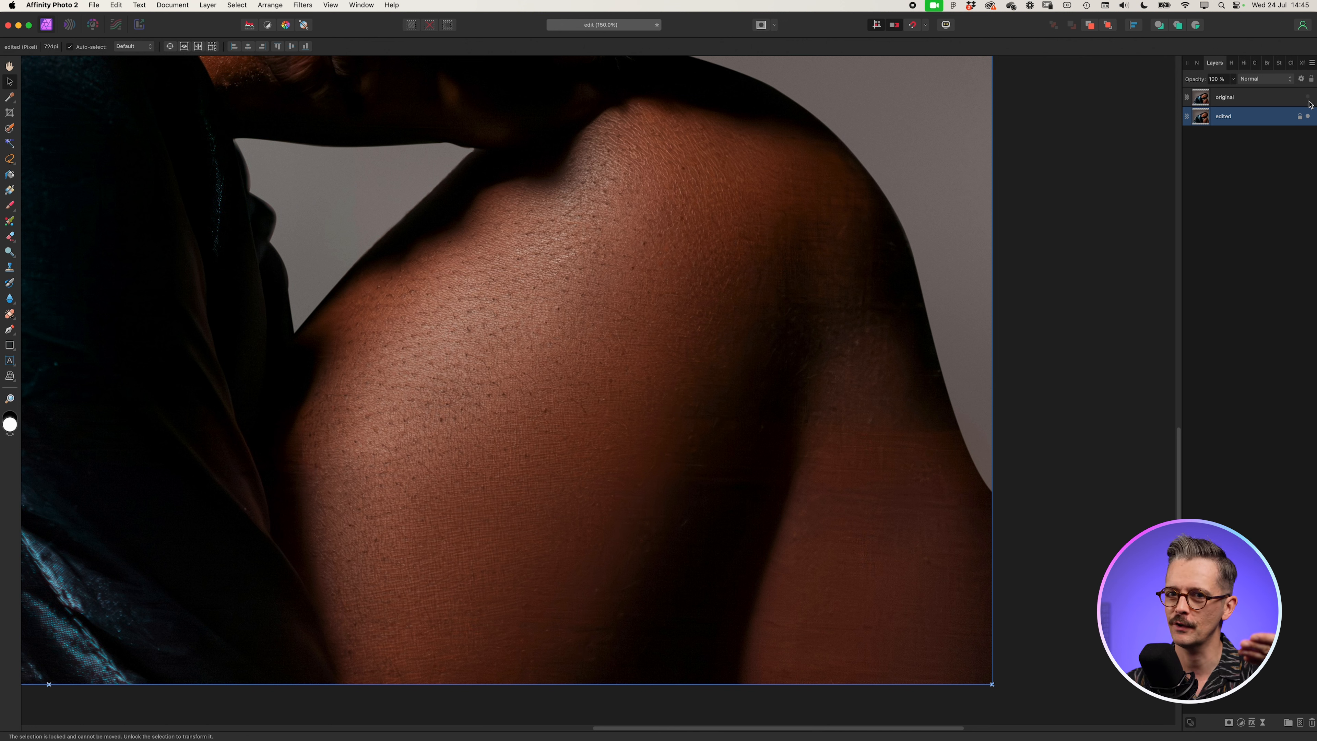
left_click(1309, 98)
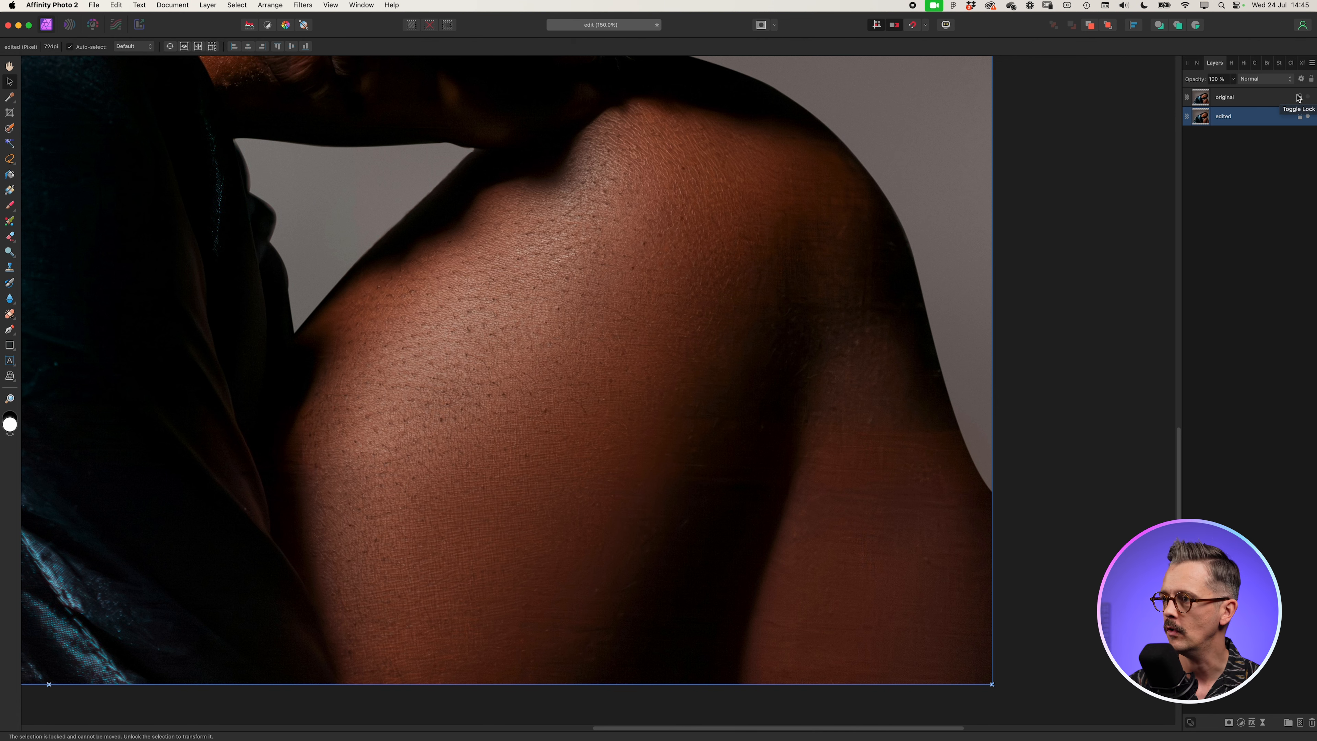
key("super+0")
left_click(1143, 182)
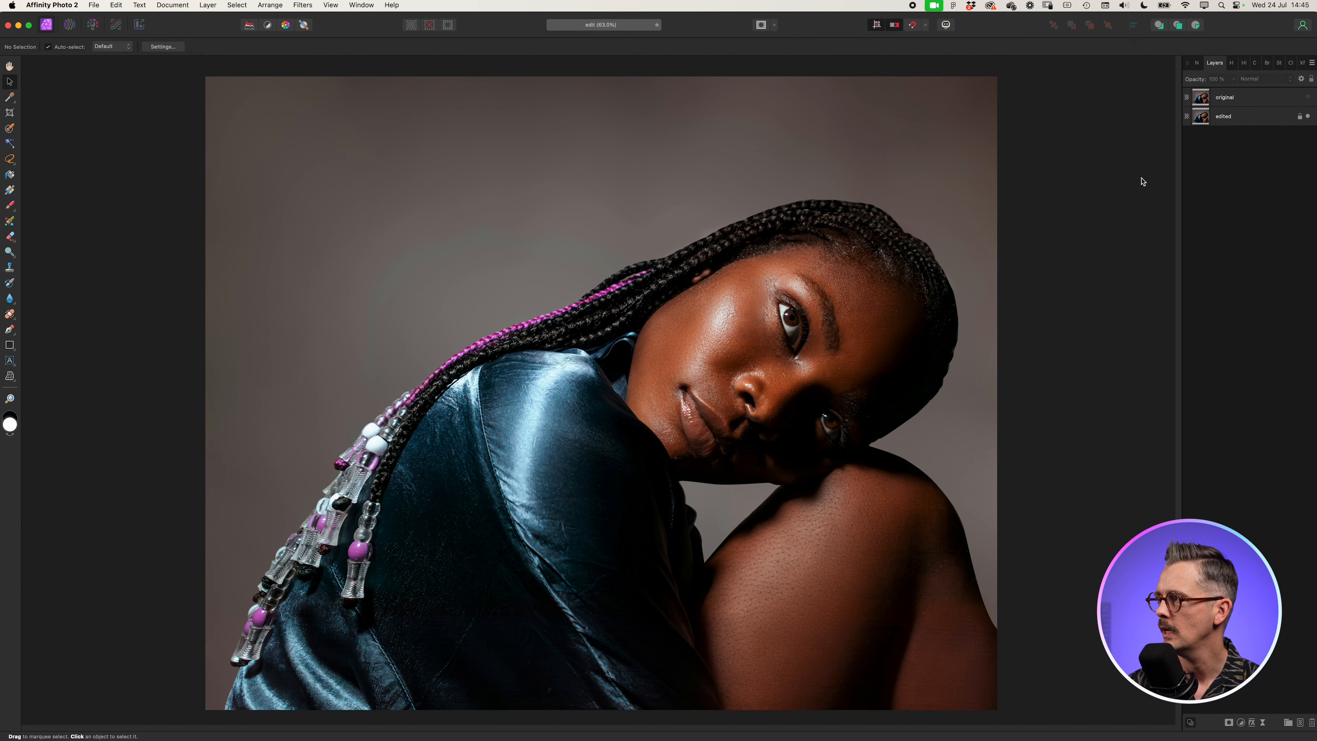
left_click(1308, 97)
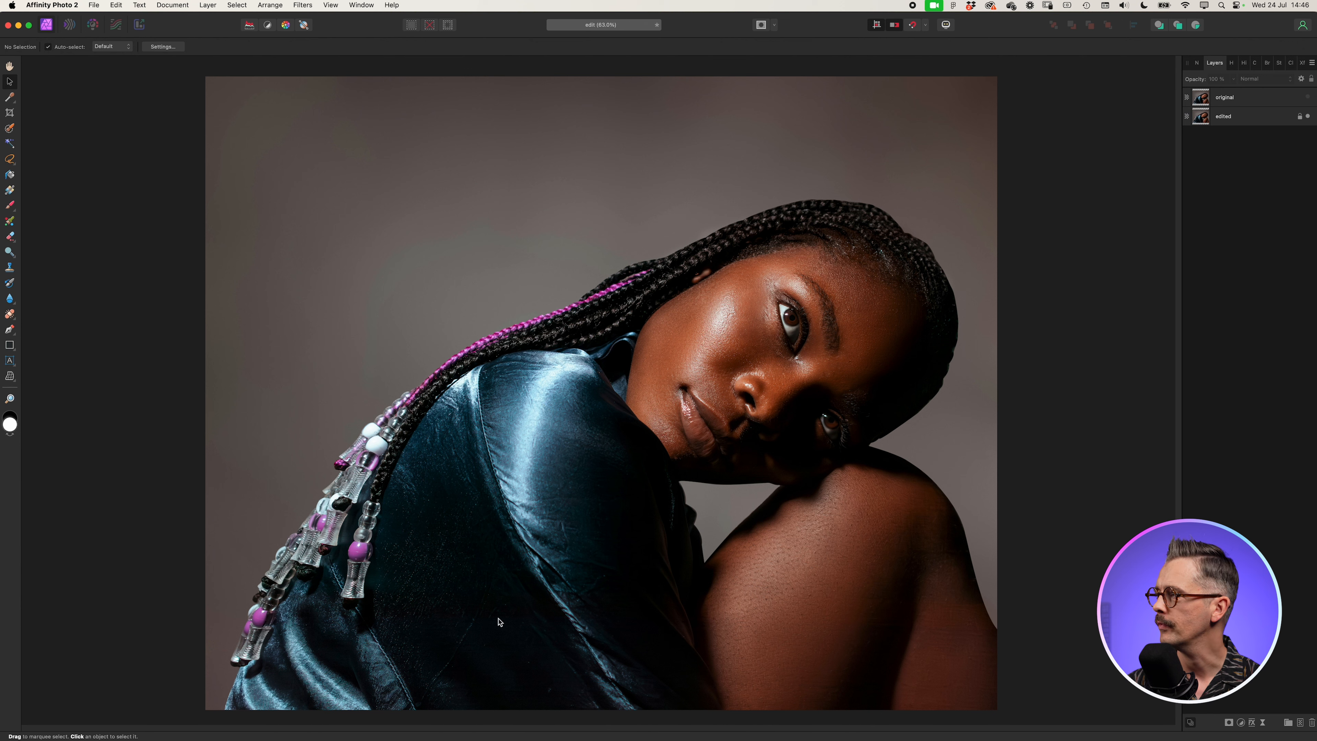
Step: Add a Selective Colour adjustment layer directly above the edited photo layer
left_click(1242, 121)
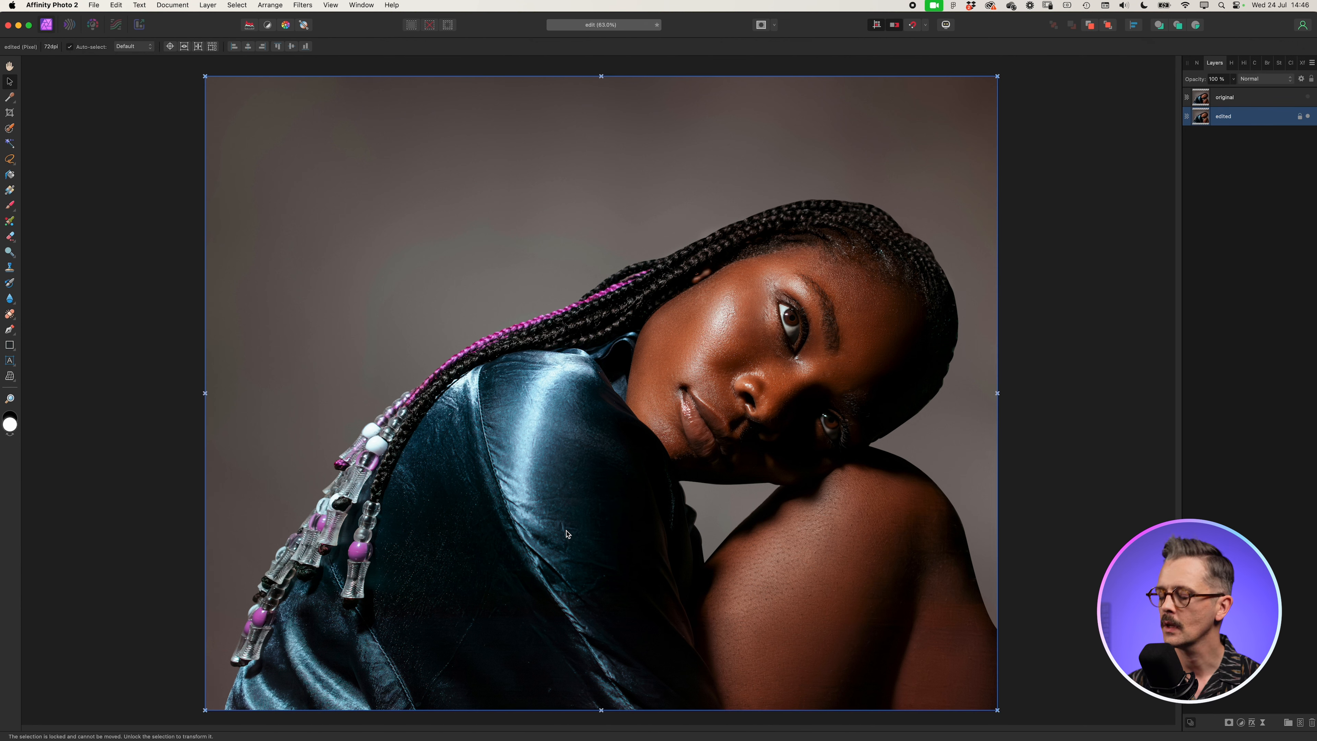
left_click(208, 5)
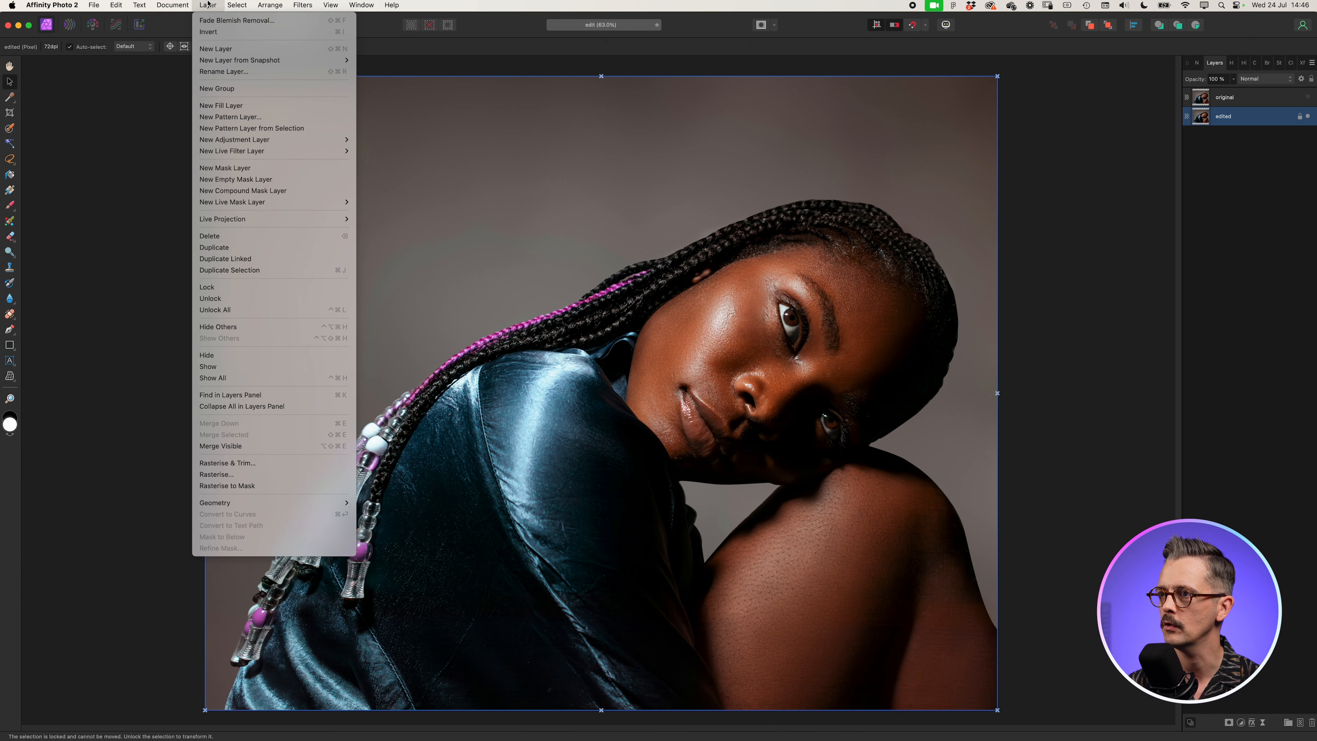
mouse_move(334, 144)
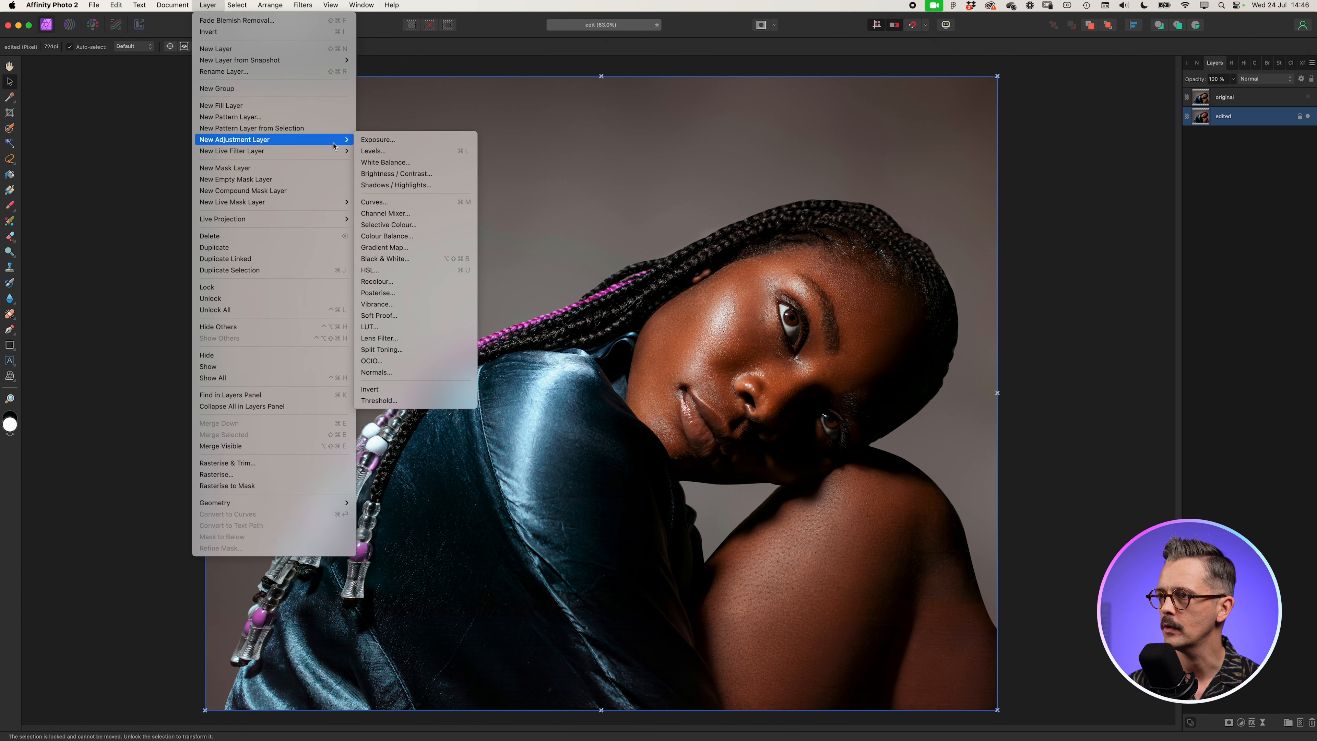
left_click(426, 229)
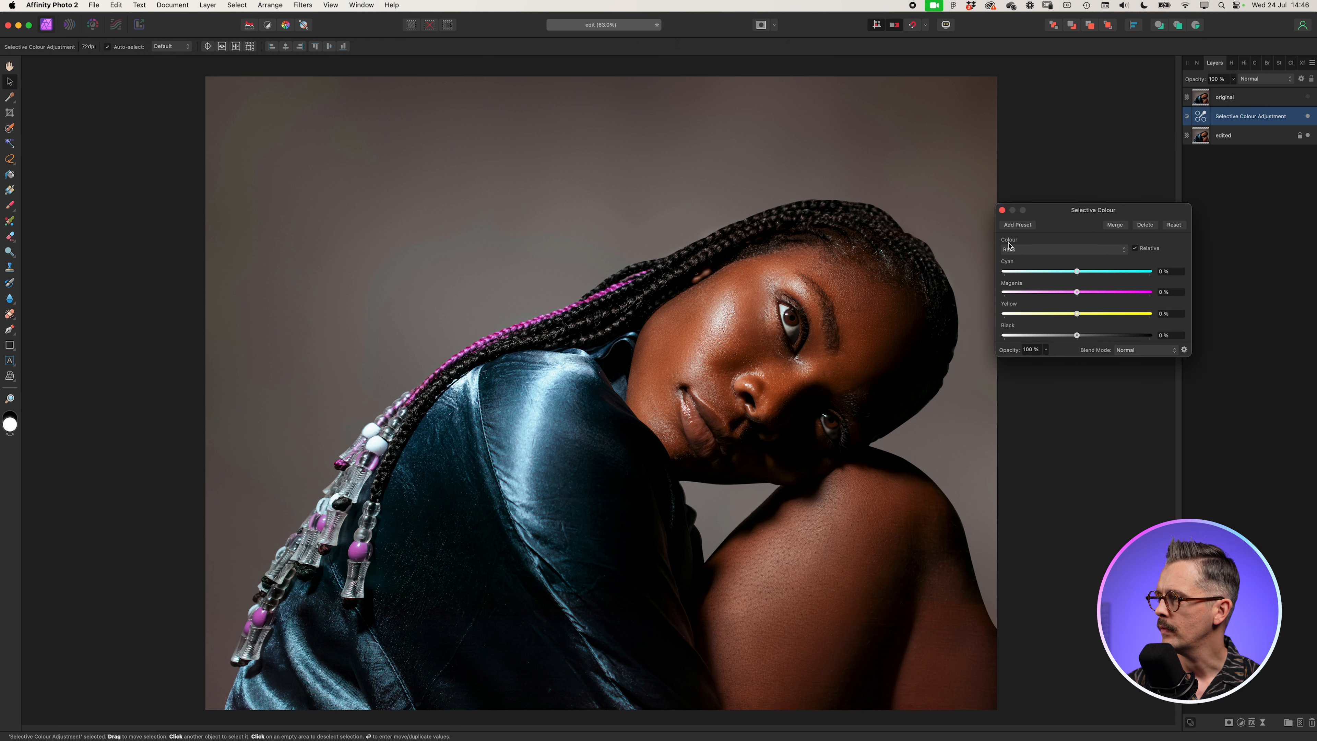
Step: Shift the shirt's colour by setting the Cyans range to cyan -100%, yellow 19% and black 7%
left_click(1036, 254)
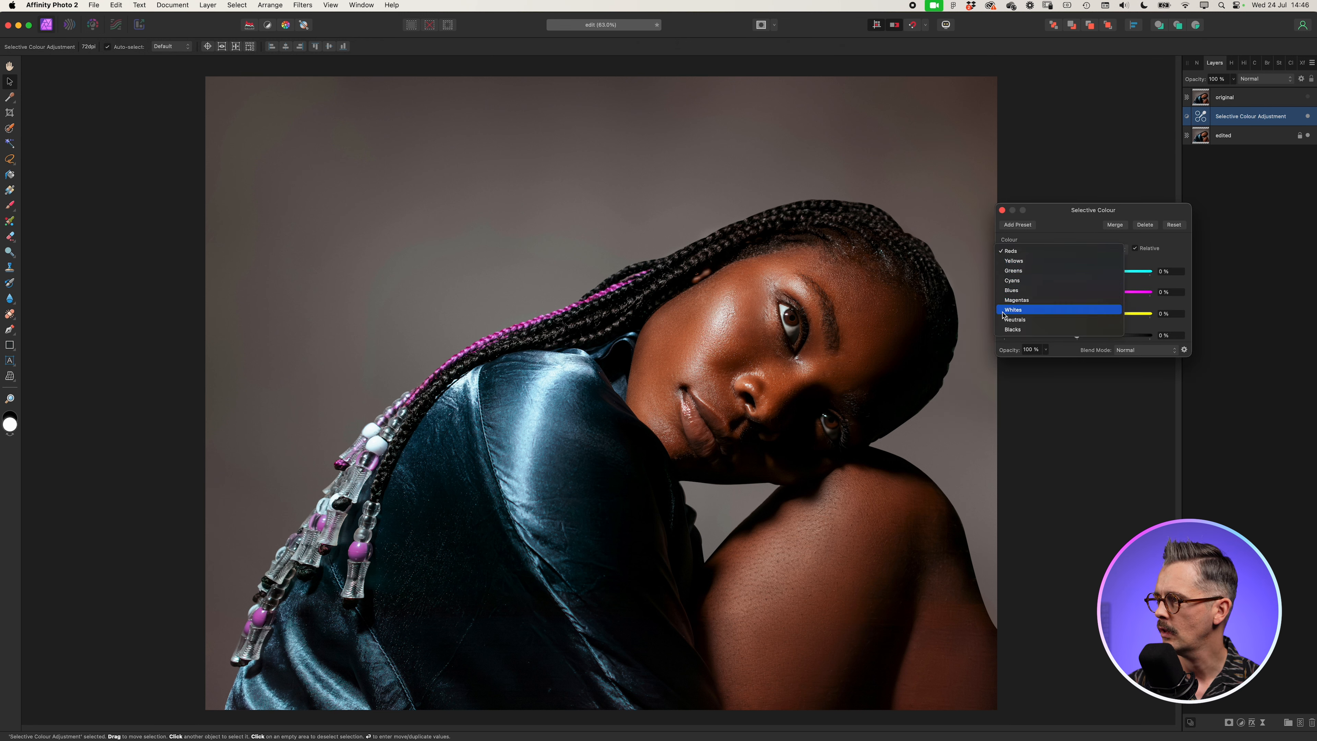
left_click(1034, 283)
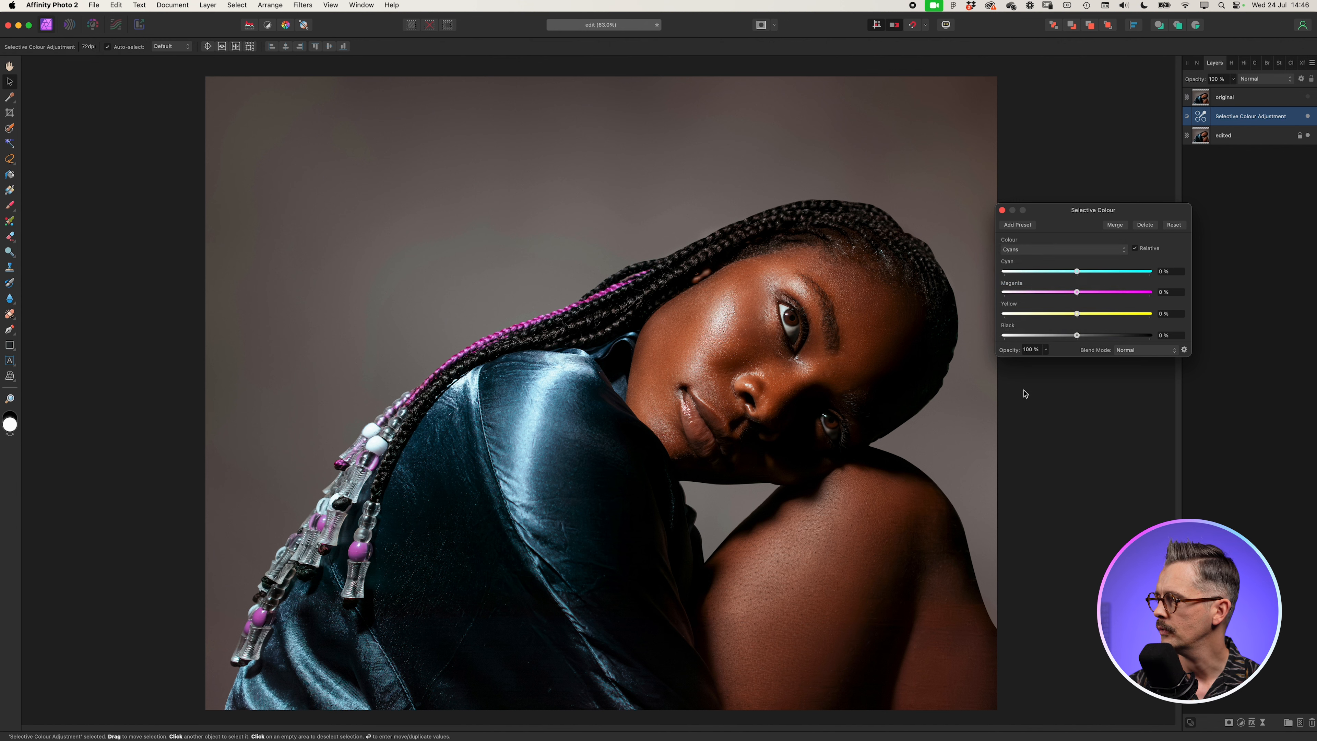
left_click_drag(1077, 272, 1000, 272)
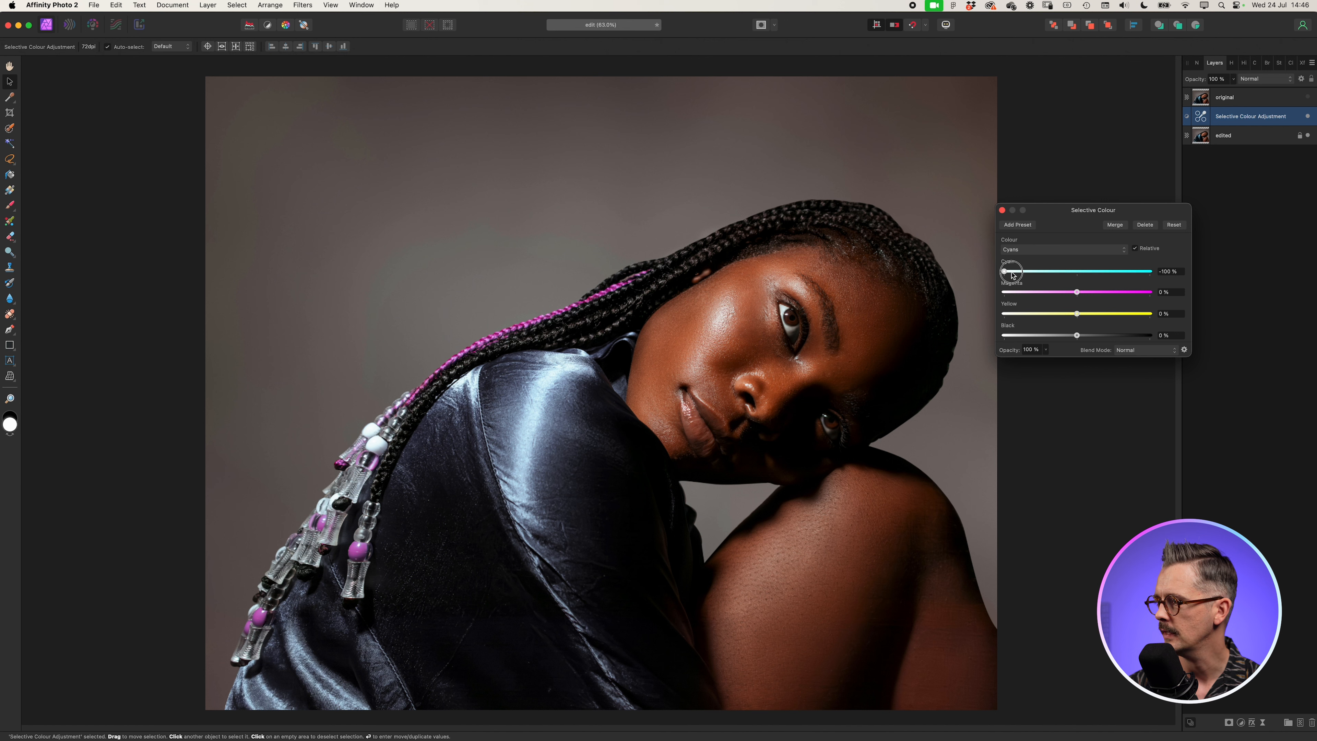
mouse_move(1002, 273)
left_mouse_down()
mouse_move(1058, 275)
mouse_move(996, 273)
left_mouse_up()
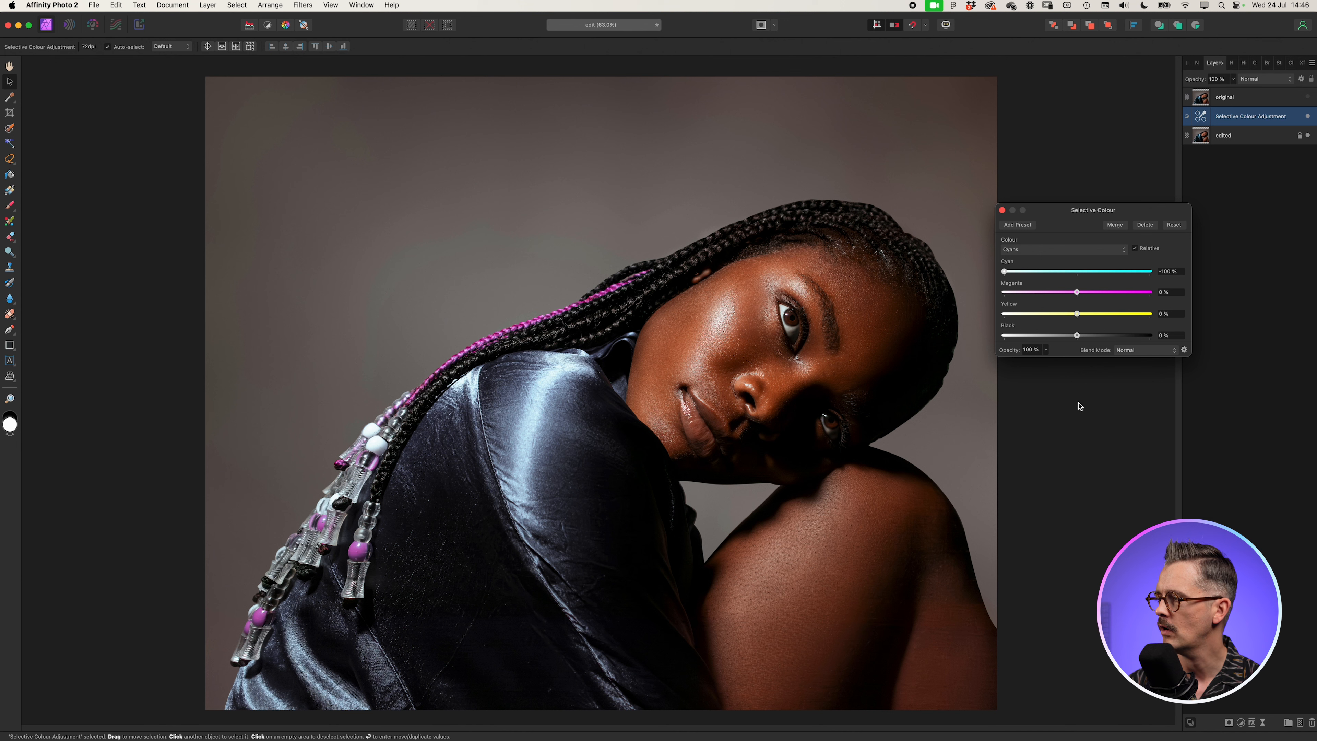
left_click_drag(1078, 317, 1107, 319)
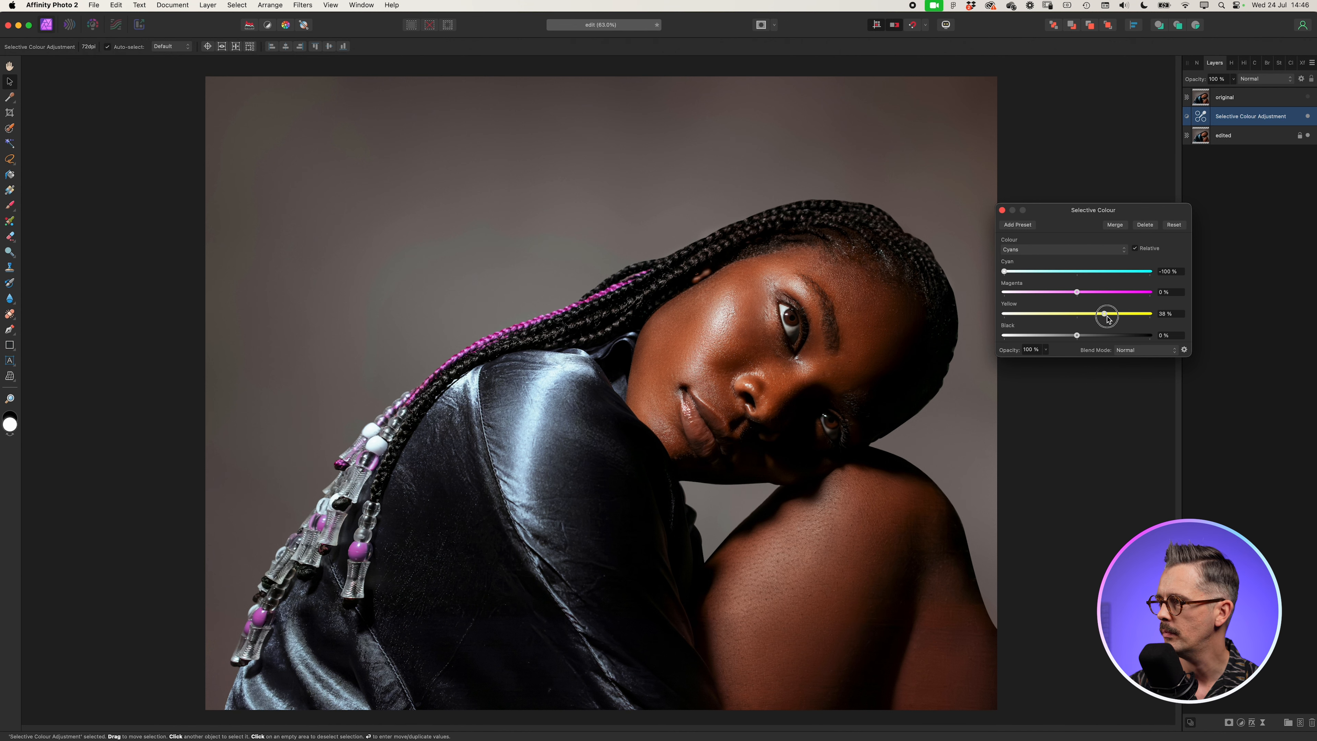
left_click_drag(1106, 318, 1082, 337)
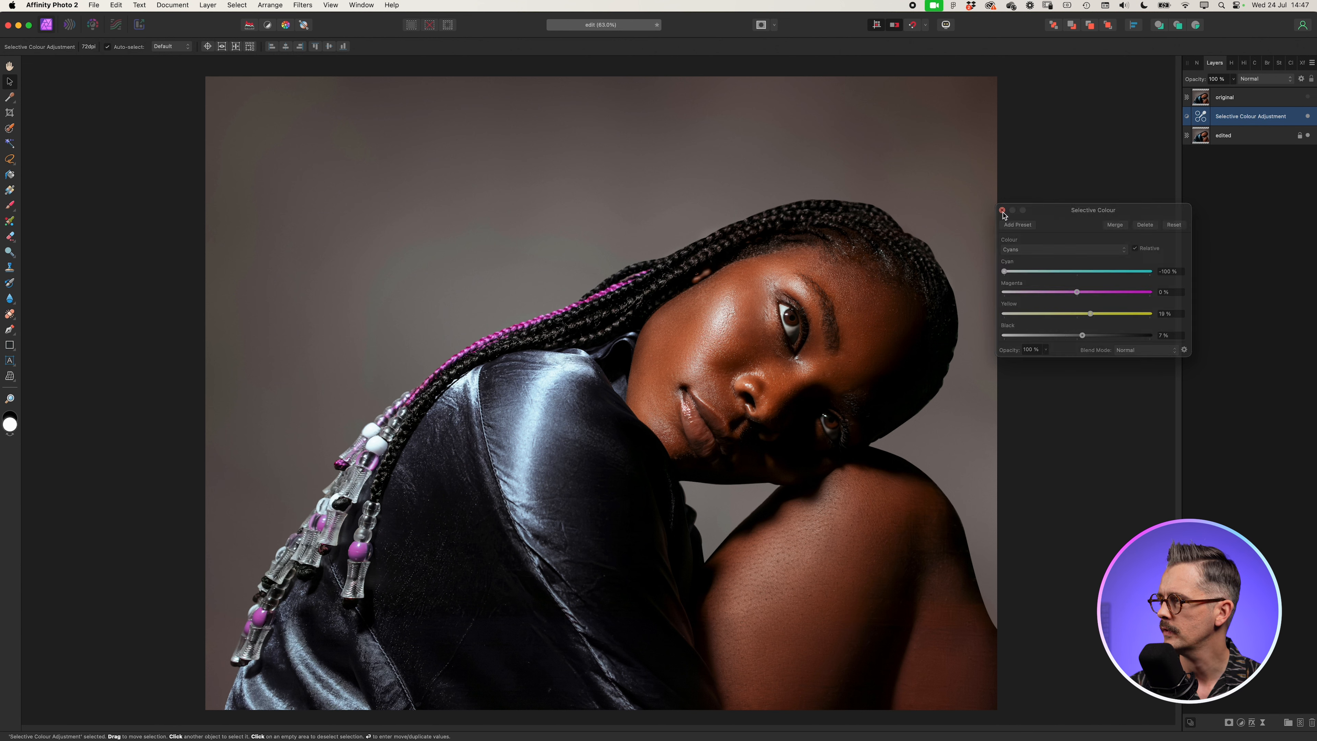
left_click(1003, 211)
Step: Compare the shirt's colour with and without the Selective Colour adjustment by toggling that layer's visibility
left_click(1308, 117)
left_click(1309, 118)
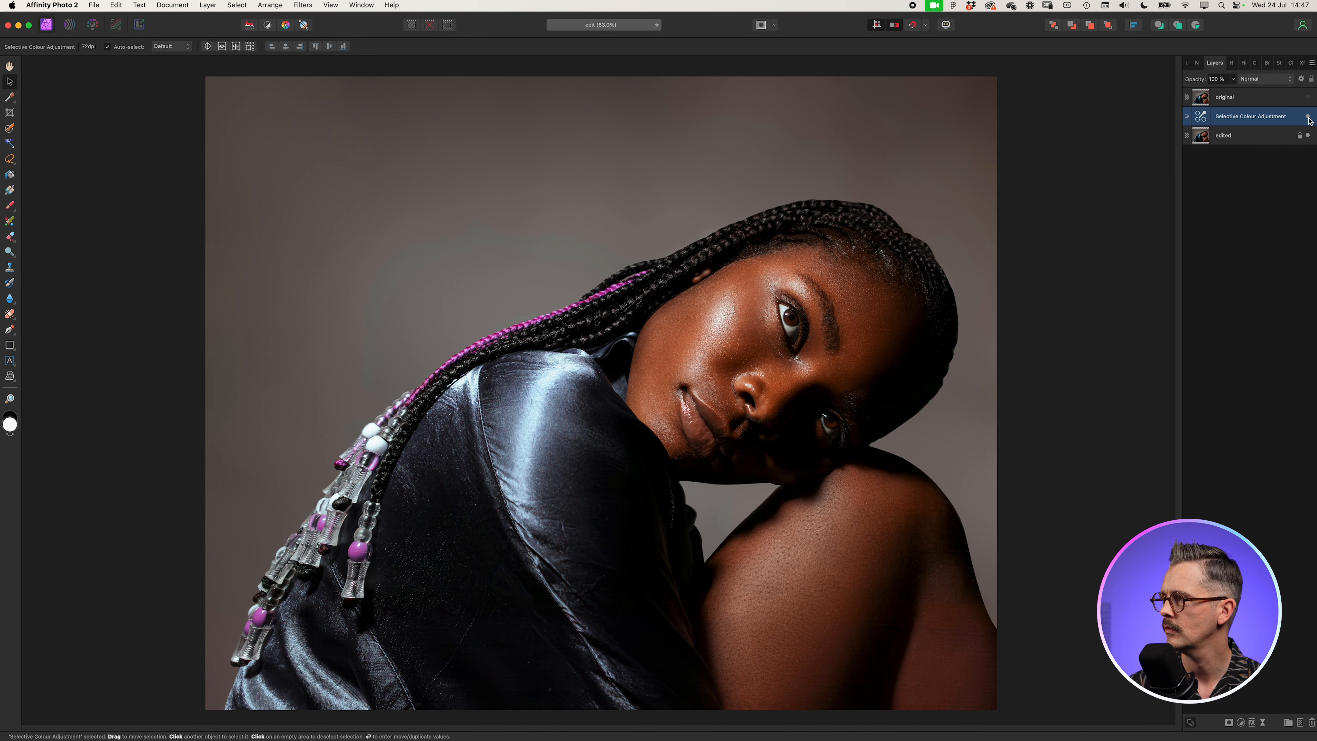
left_click(1309, 118)
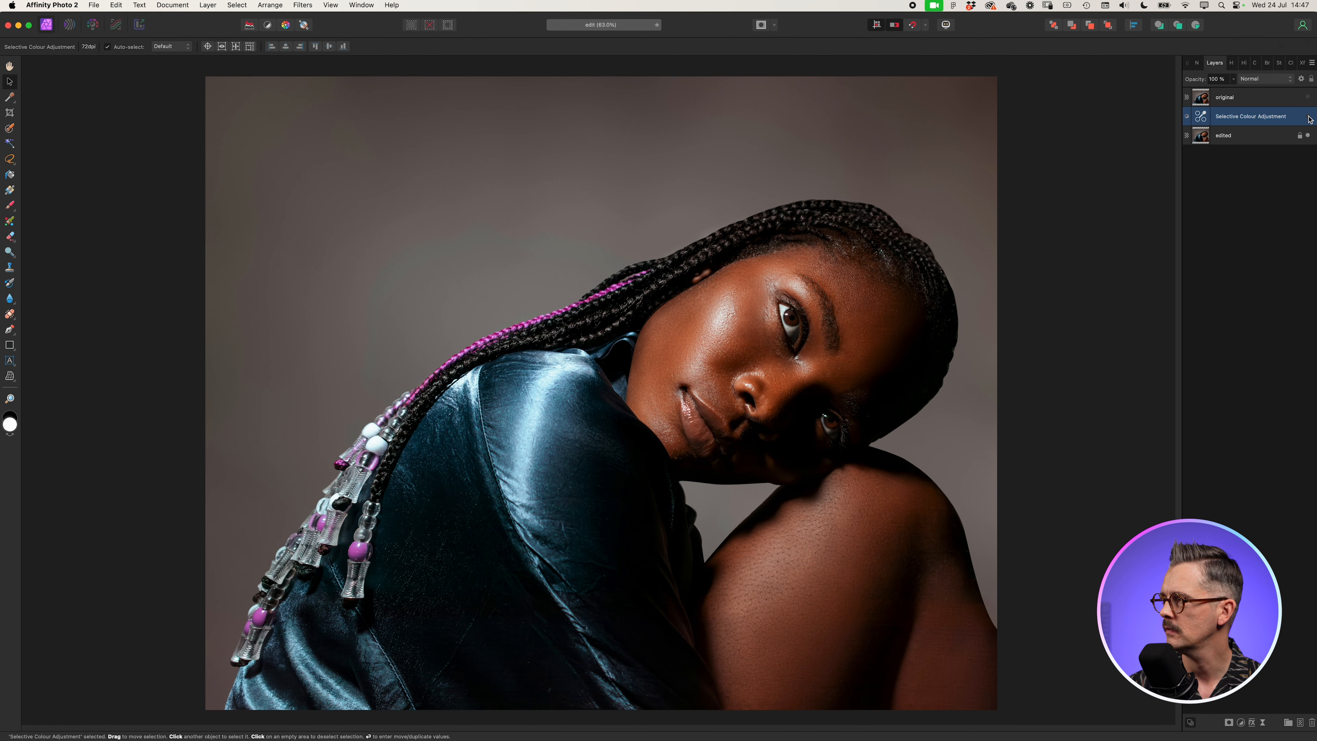
left_click(1308, 118)
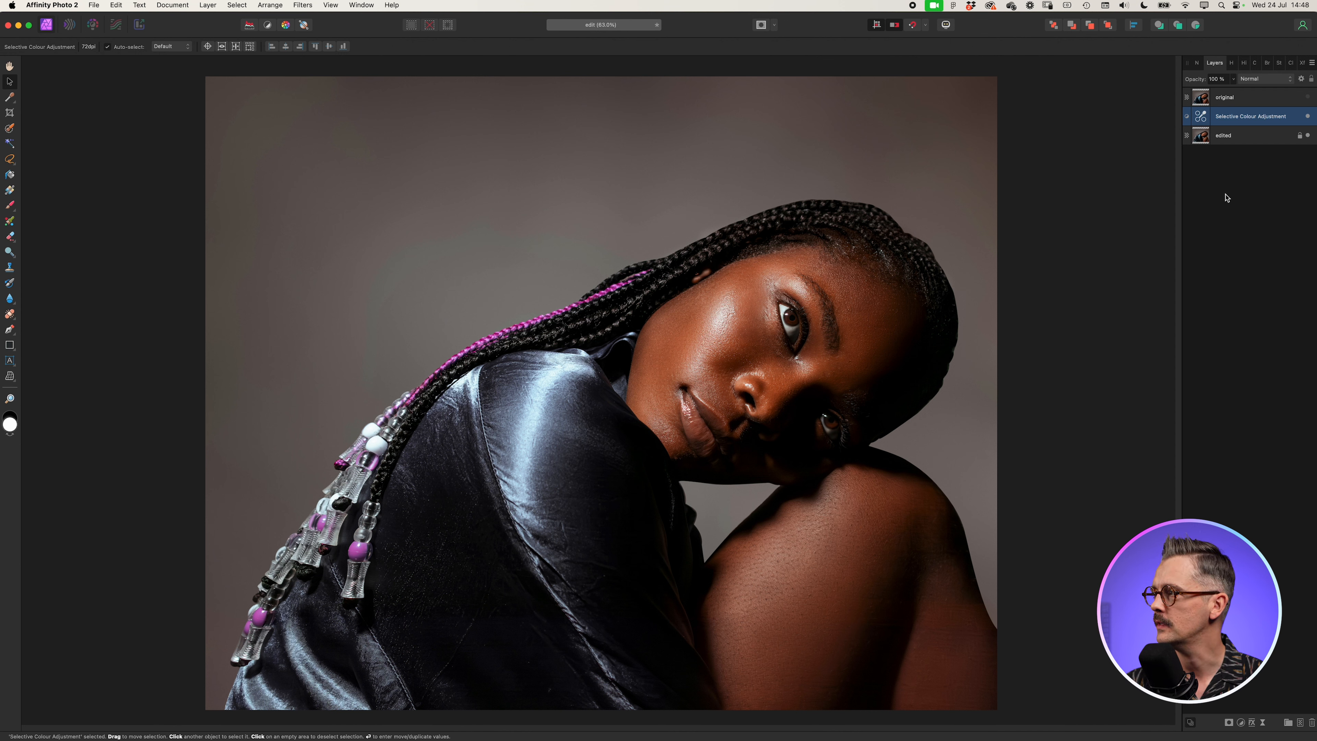
Step: Duplicate the edited layer and select the woman's figure on the copy with the Selection Brush at 682 px width
left_click(1242, 140)
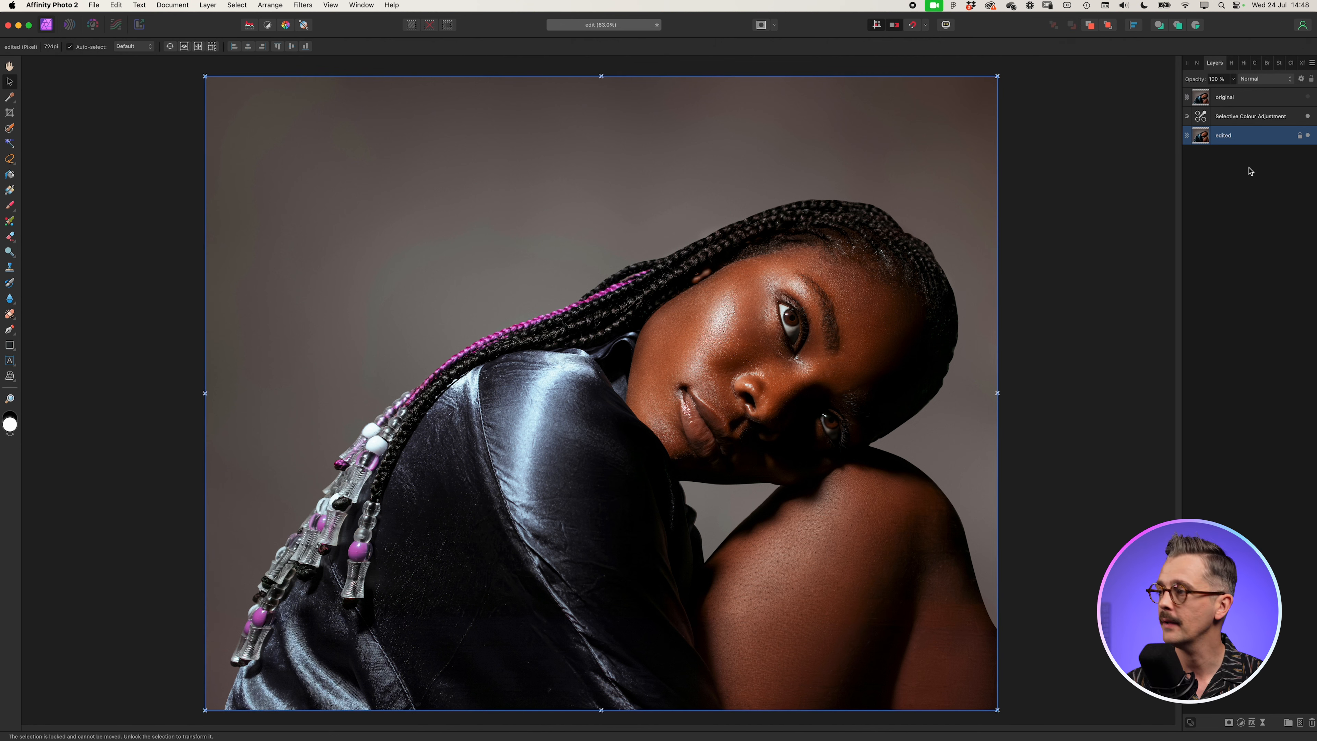
key("super+j")
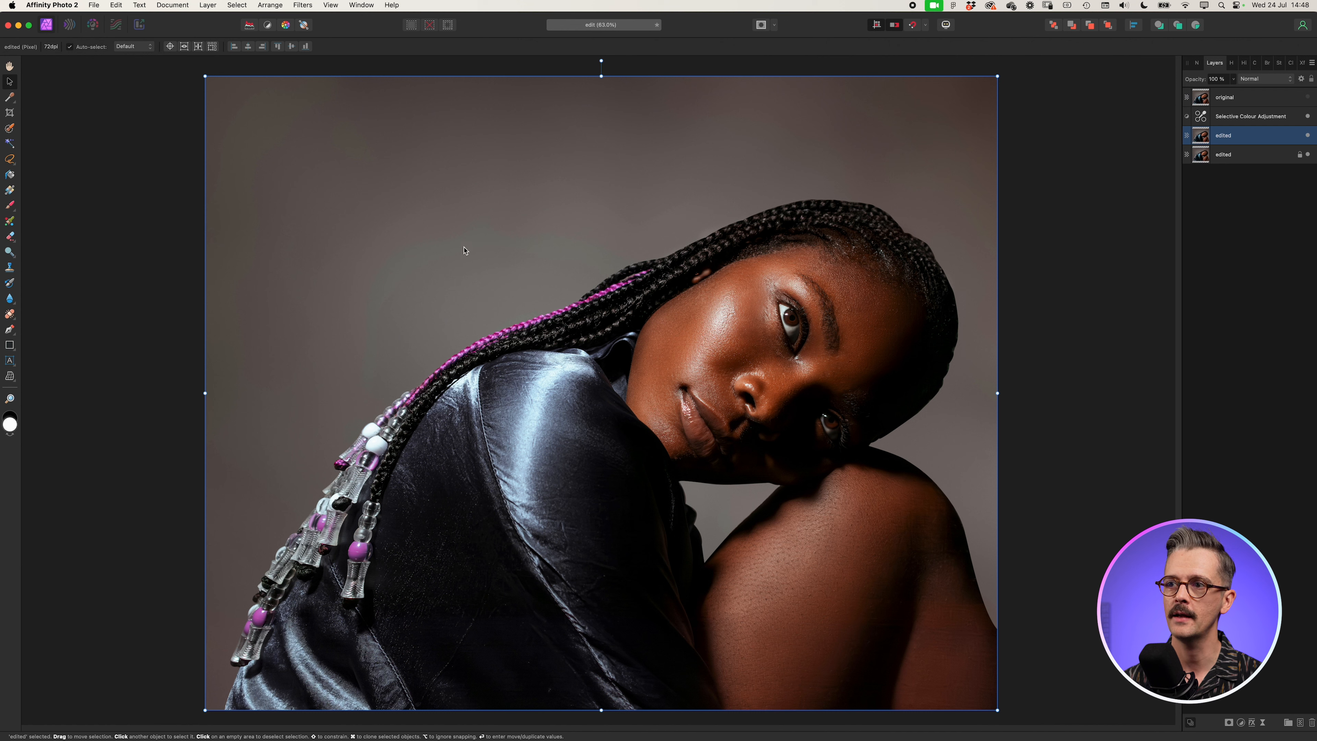
left_click(11, 131)
key("]")
key("]")
key("]")
key("]")
key("]")
key("]")
key("]")
key("]")
key("]")
key("]")
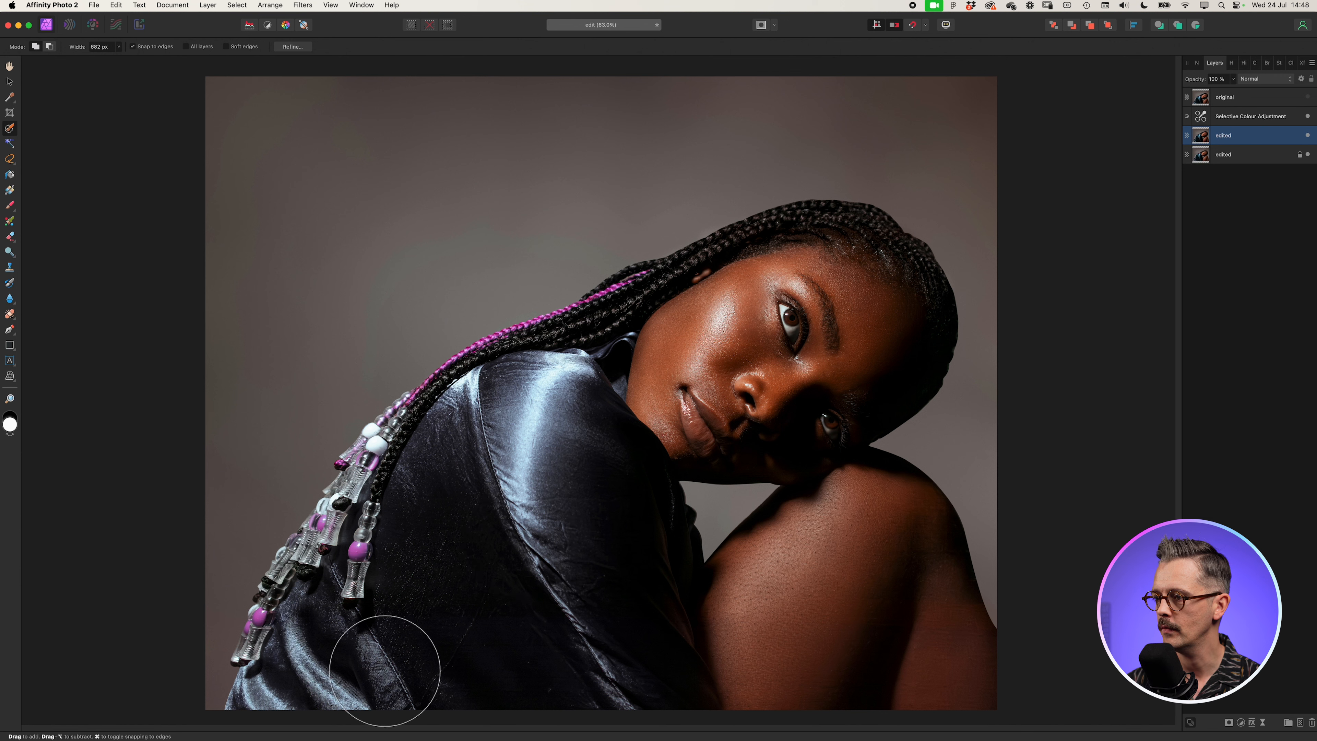
mouse_move(427, 618)
left_mouse_down()
mouse_move(479, 532)
mouse_move(552, 471)
mouse_move(675, 392)
mouse_move(839, 318)
mouse_move(865, 460)
mouse_move(860, 587)
mouse_move(800, 641)
mouse_move(844, 671)
mouse_move(784, 565)
mouse_move(790, 643)
mouse_move(778, 649)
mouse_move(753, 513)
mouse_move(687, 520)
left_mouse_up()
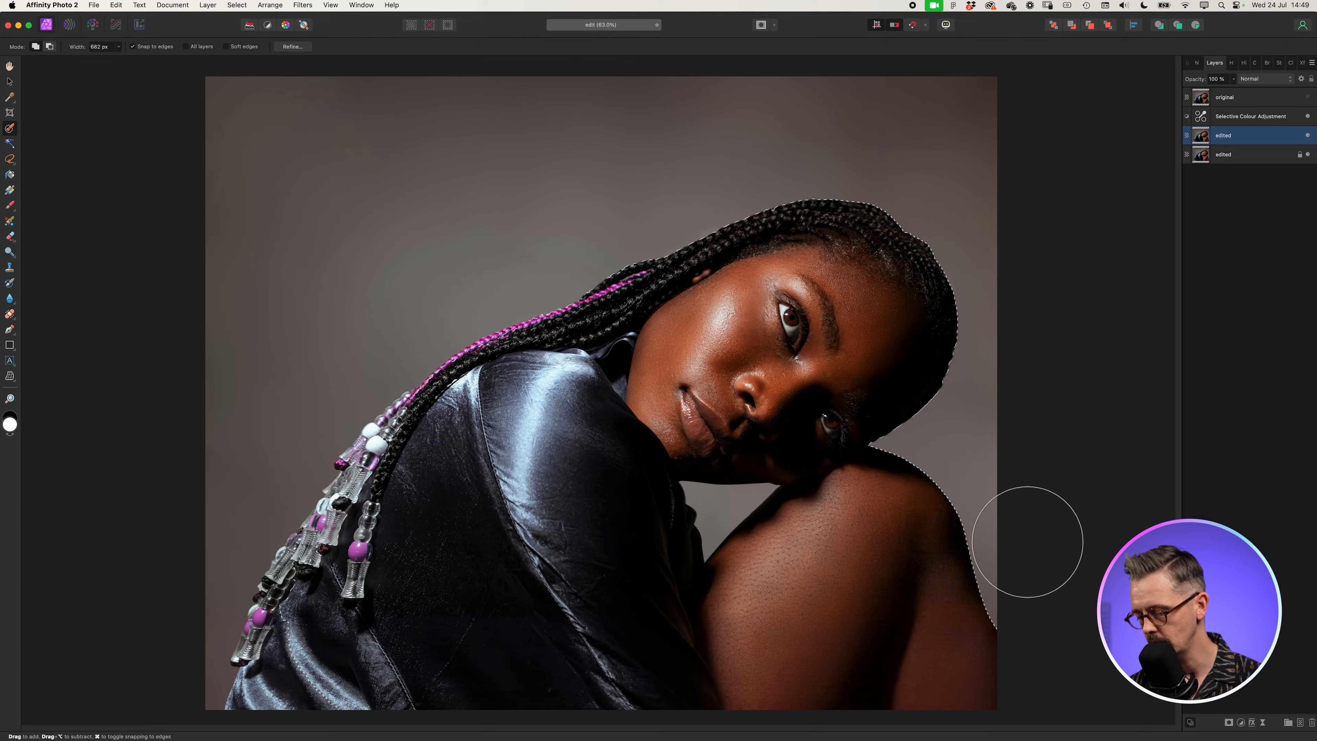
Step: Refine the selection around the gap below the chin and along the pink braid, using a 19.1 px brush for the braid
key("super+2")
scroll(765, 473, "right", 15)
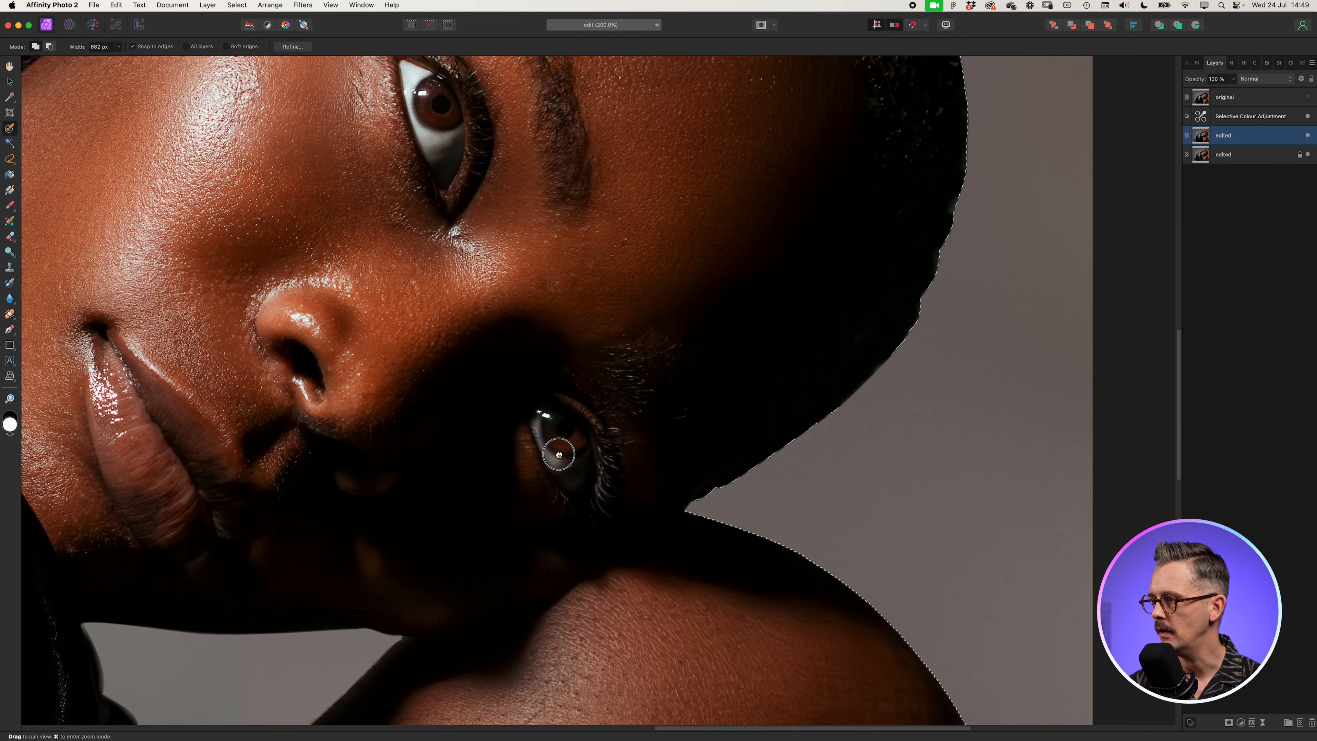
scroll(756, 374, "left", 8)
scroll(756, 373, "down", 4)
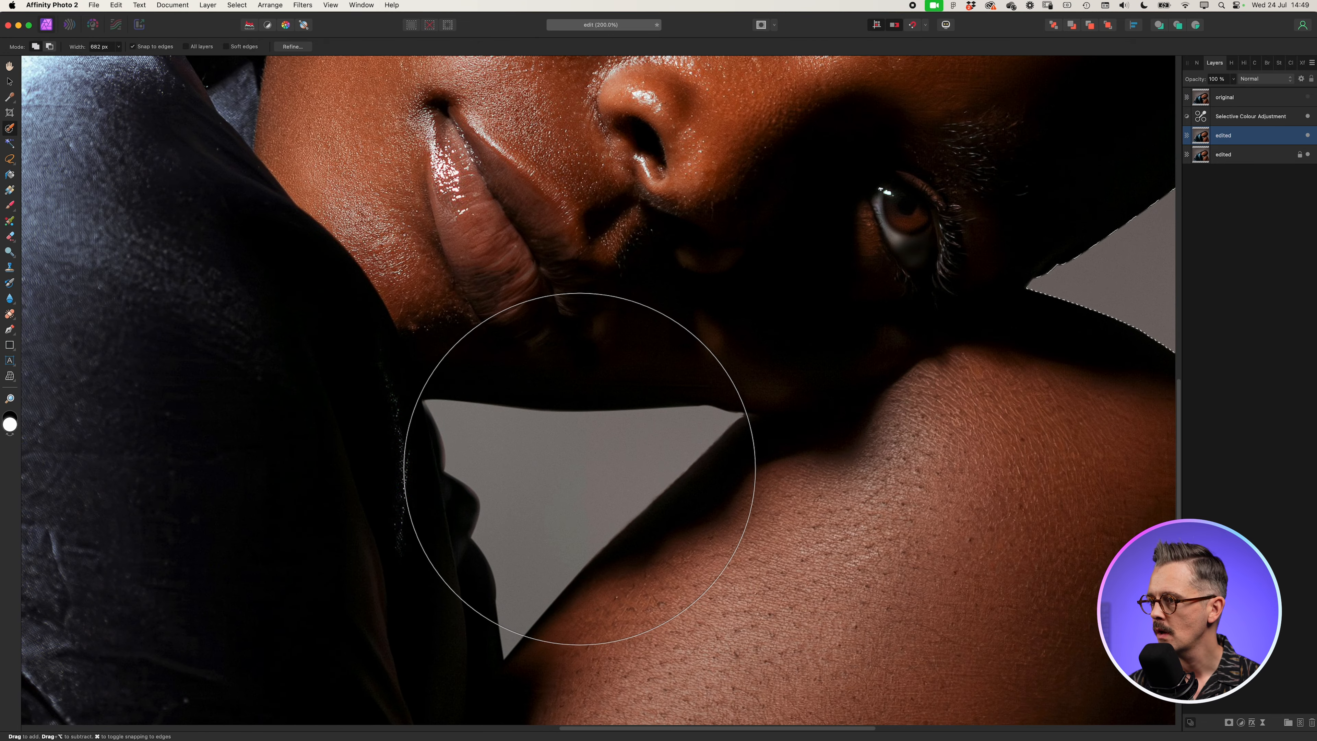
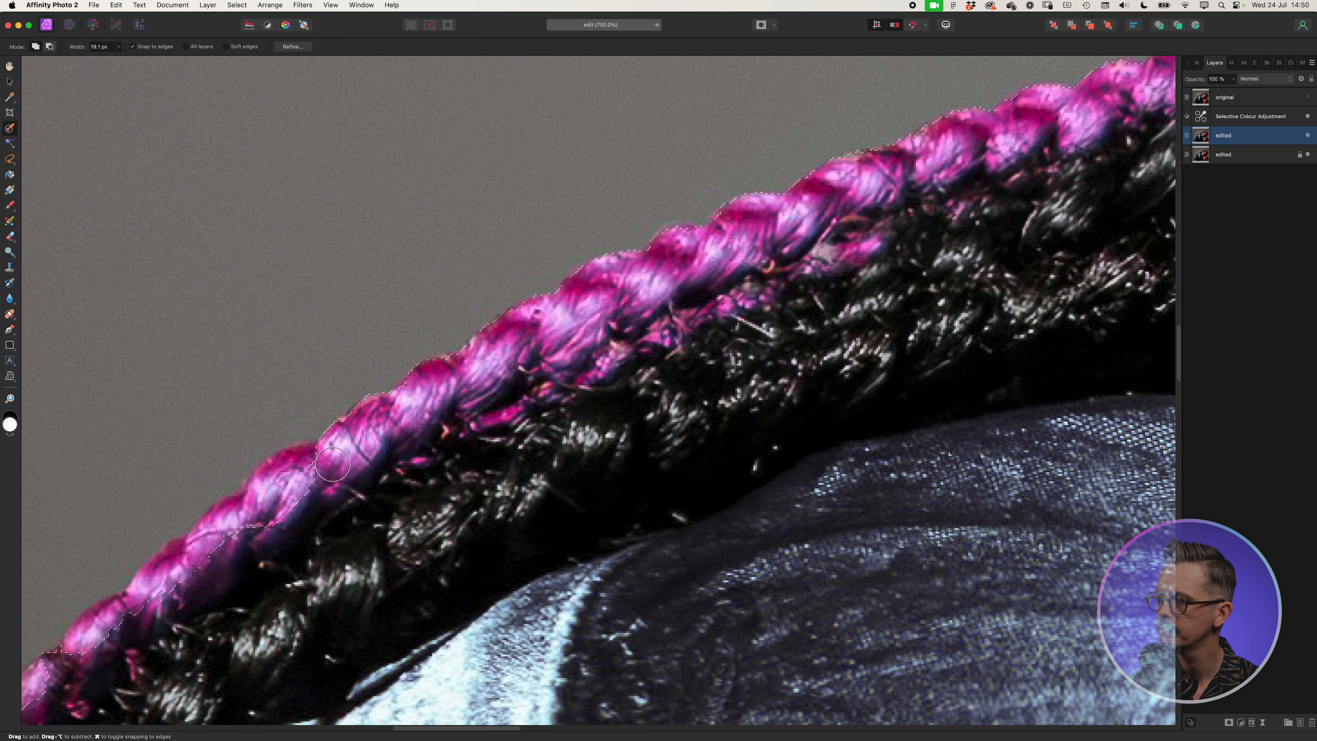
left_click_drag(612, 184, 306, 455)
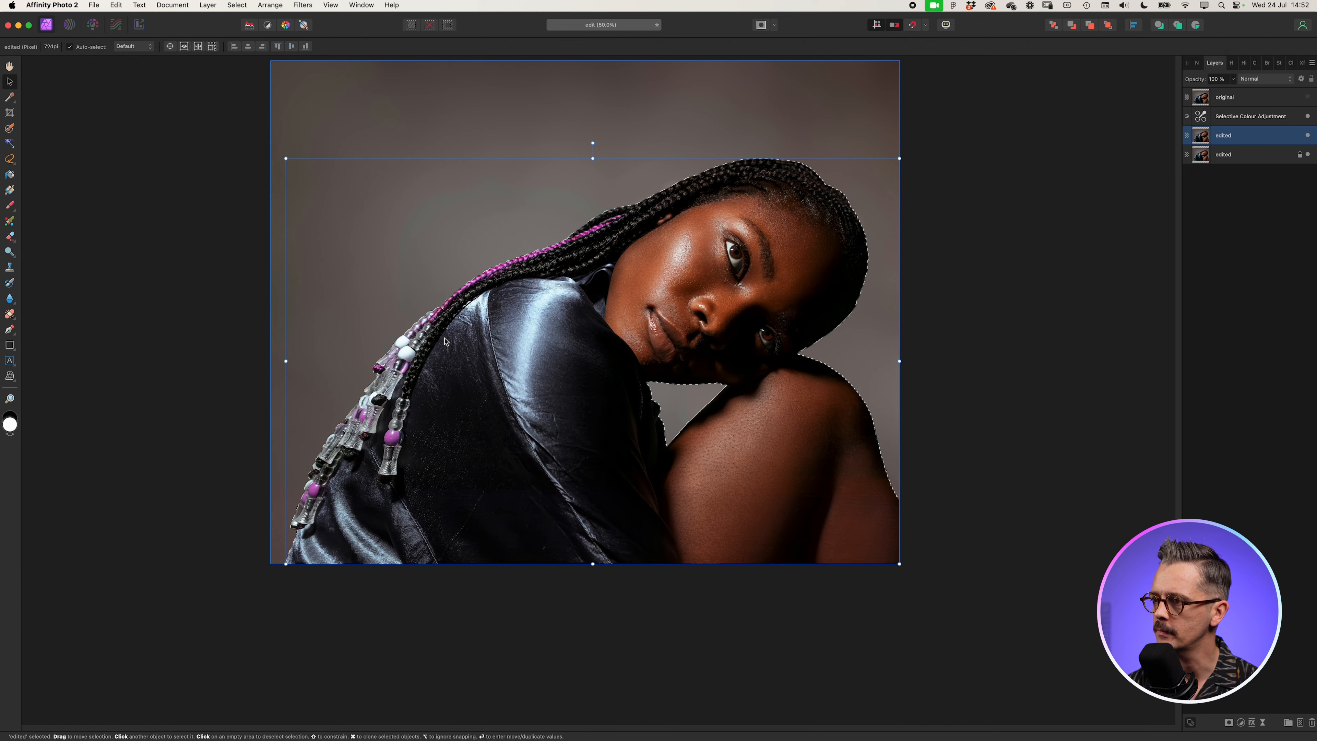
Step: Examine the braids and beads along the figure's edge up close
key("super+=")
key("super+=")
key("super+=")
key("super+=")
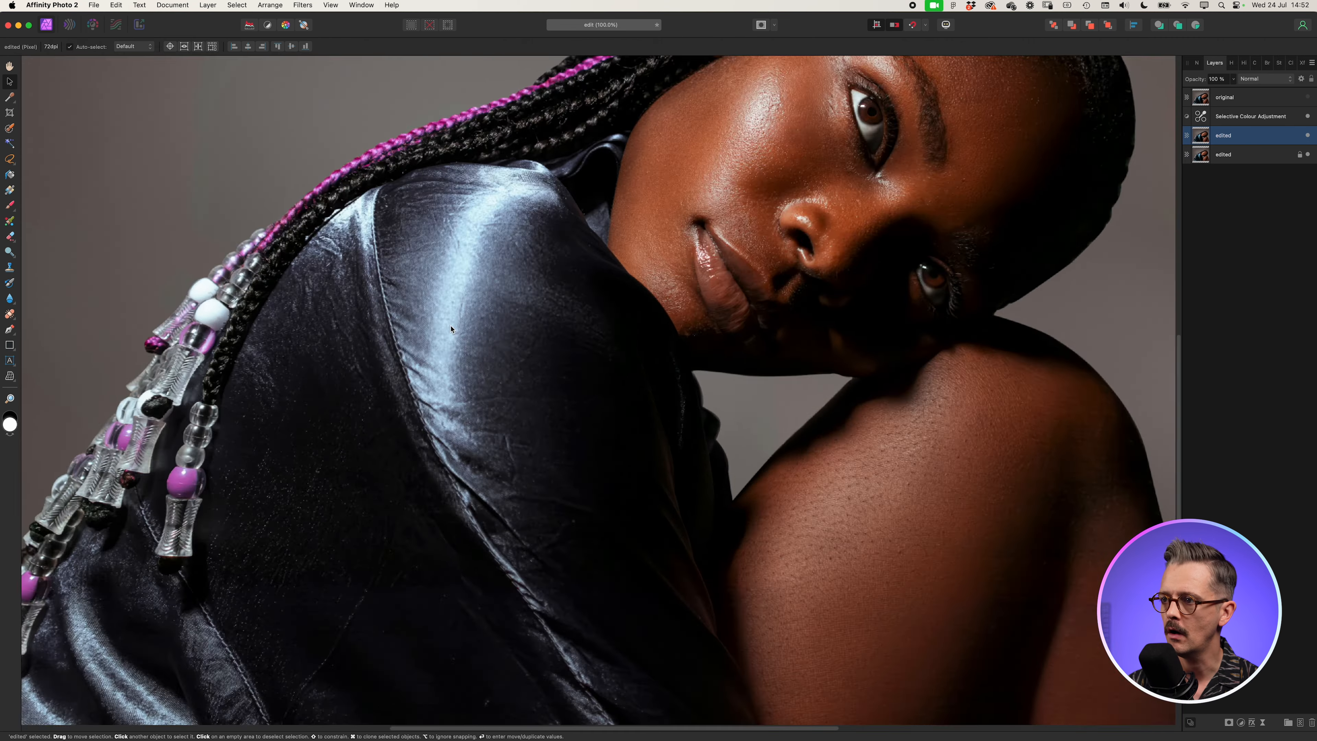
left_click_drag(331, 254, 609, 351)
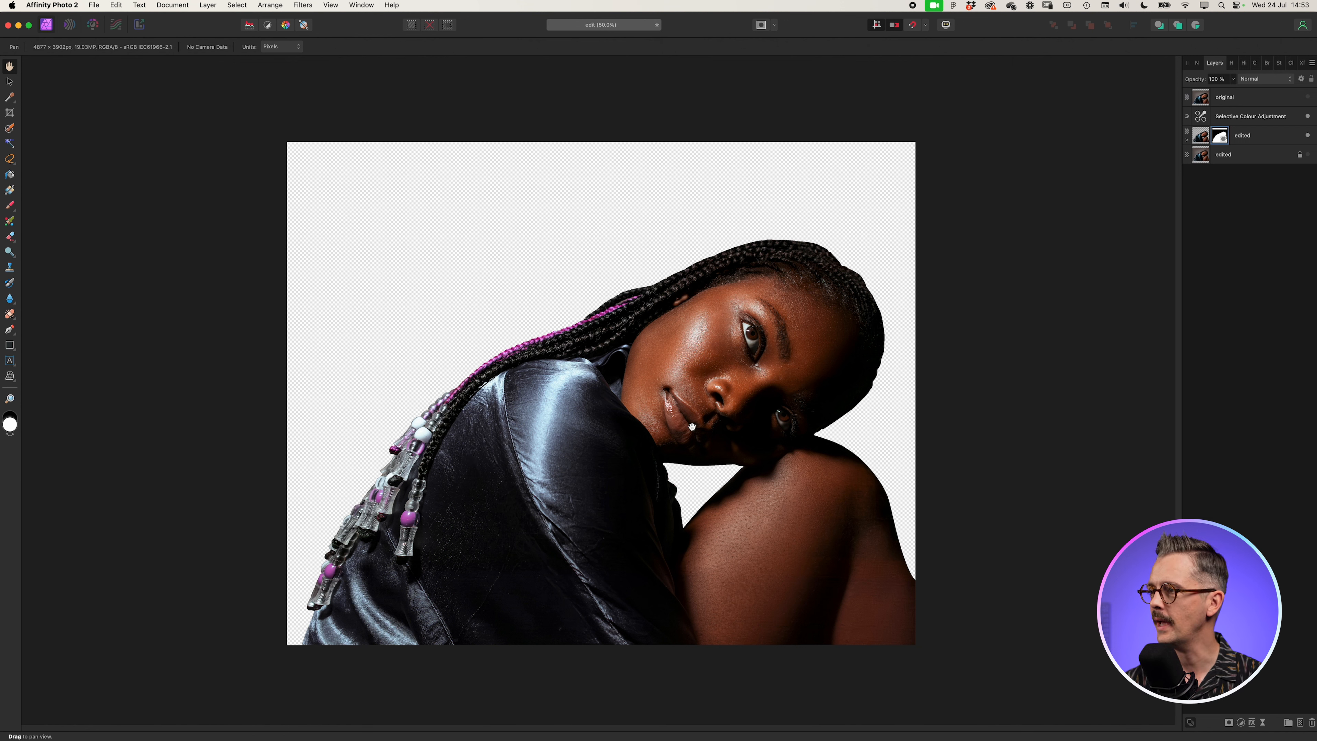
Step: Show the locked edited layer below the masked figure and examine the backdrop's colour and tone up to its corners
left_click(1307, 155)
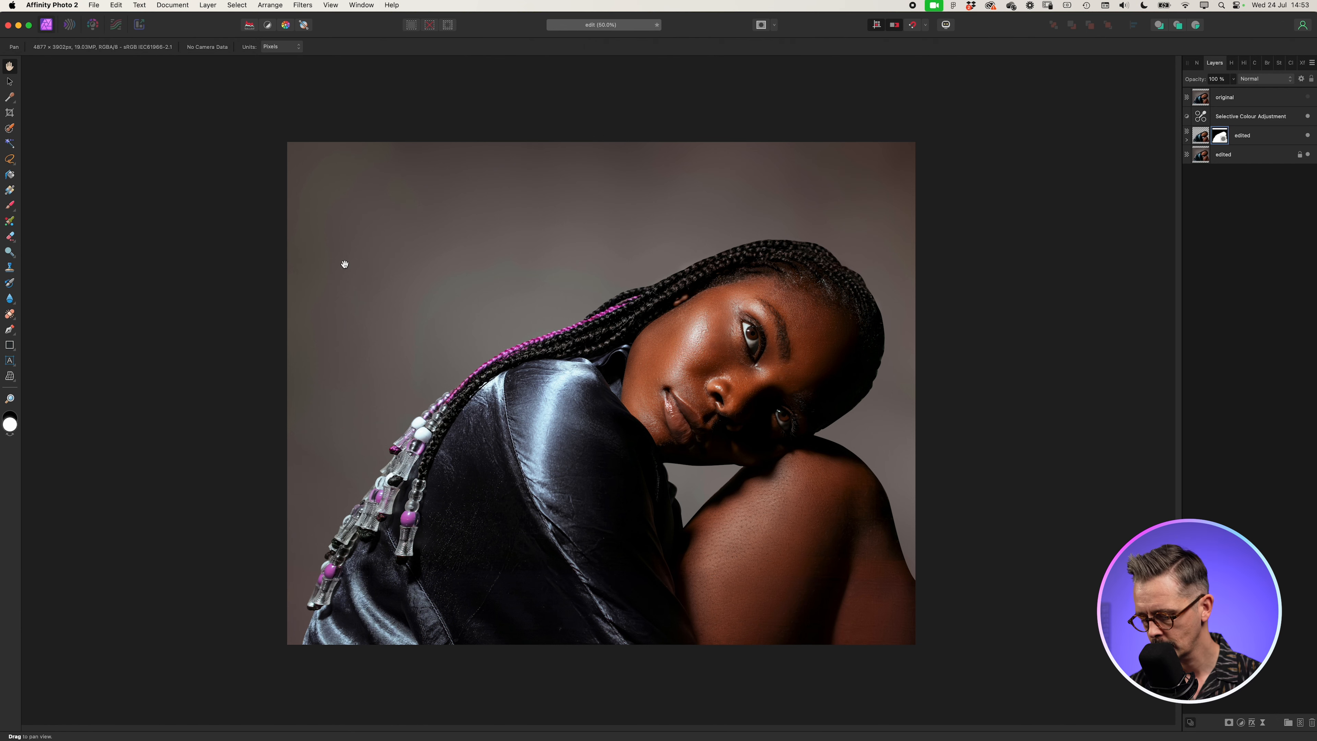
scroll(345, 264, "up", 5)
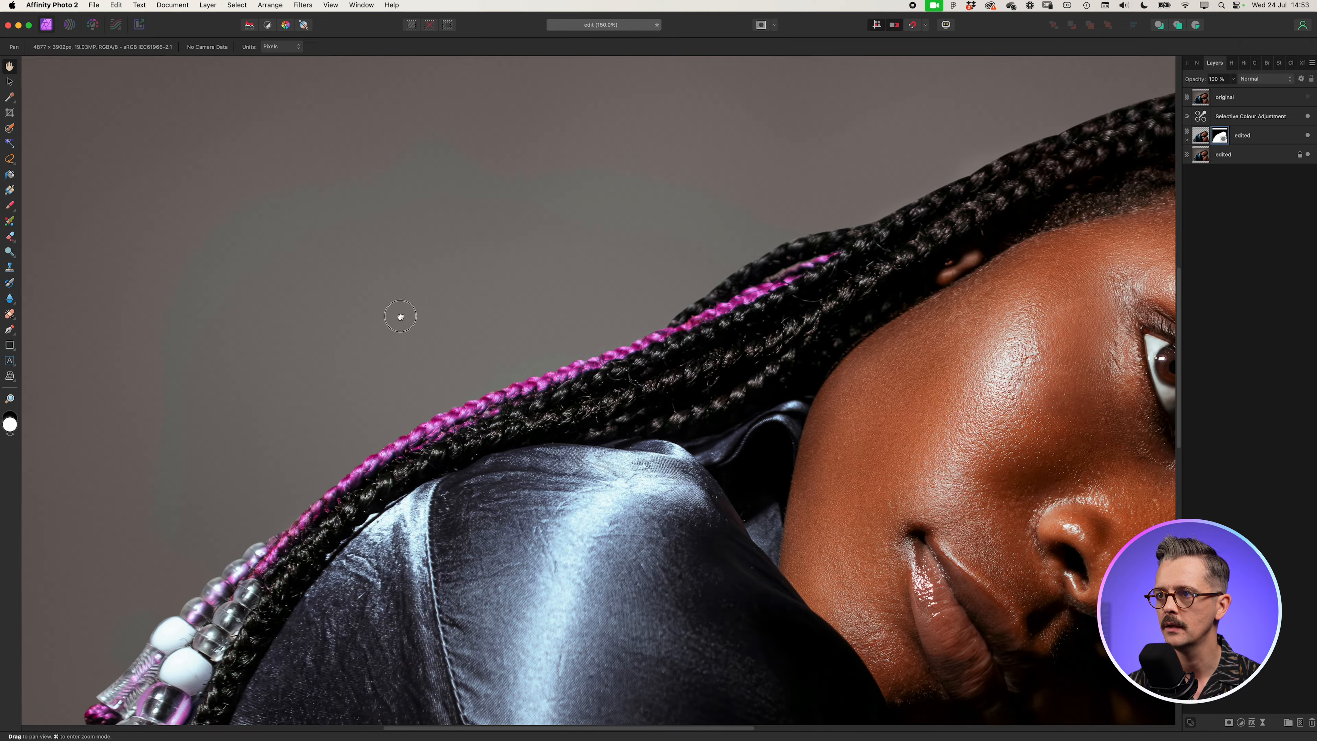
left_click_drag(400, 315, 685, 400)
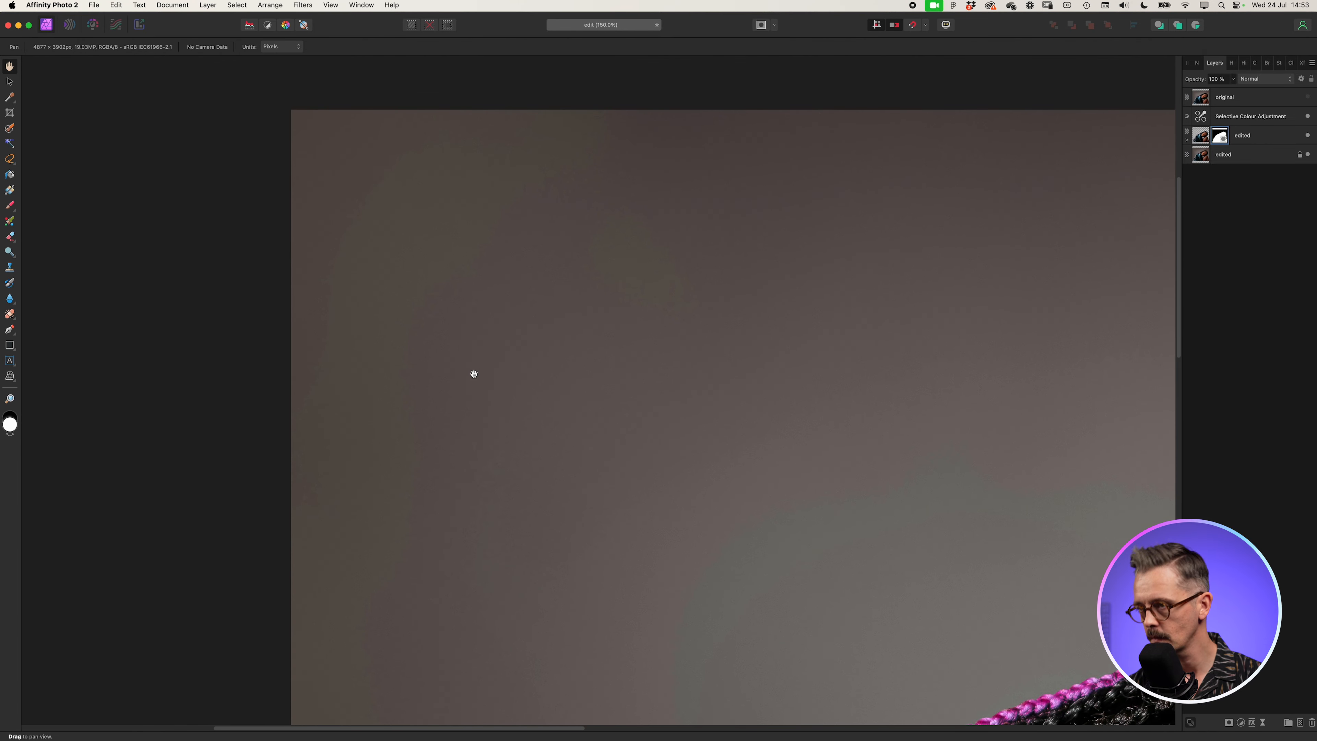
key("super+equal")
left_click_drag(415, 334, 602, 692)
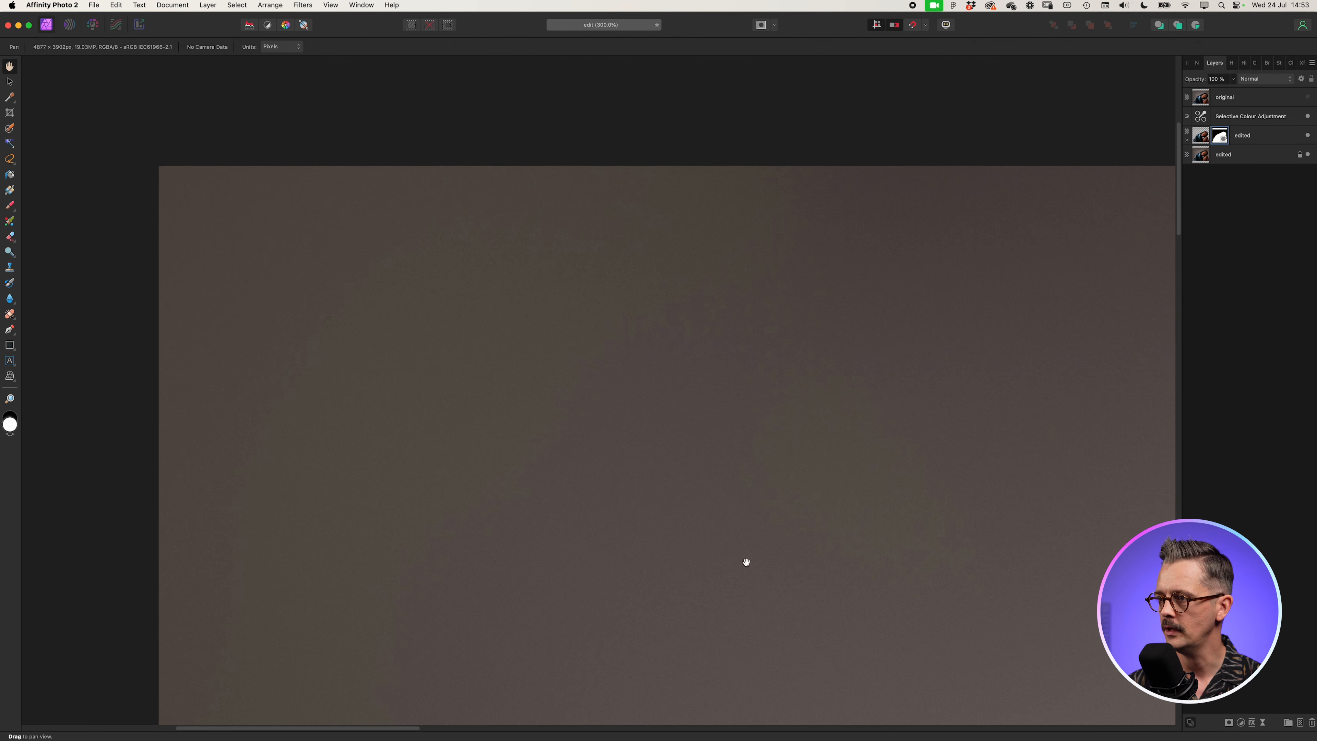
key("super+minus")
key("super+minus")
left_click_drag(815, 584, 453, 333)
key("b")
scroll(571, 335, "right", 5)
key("h")
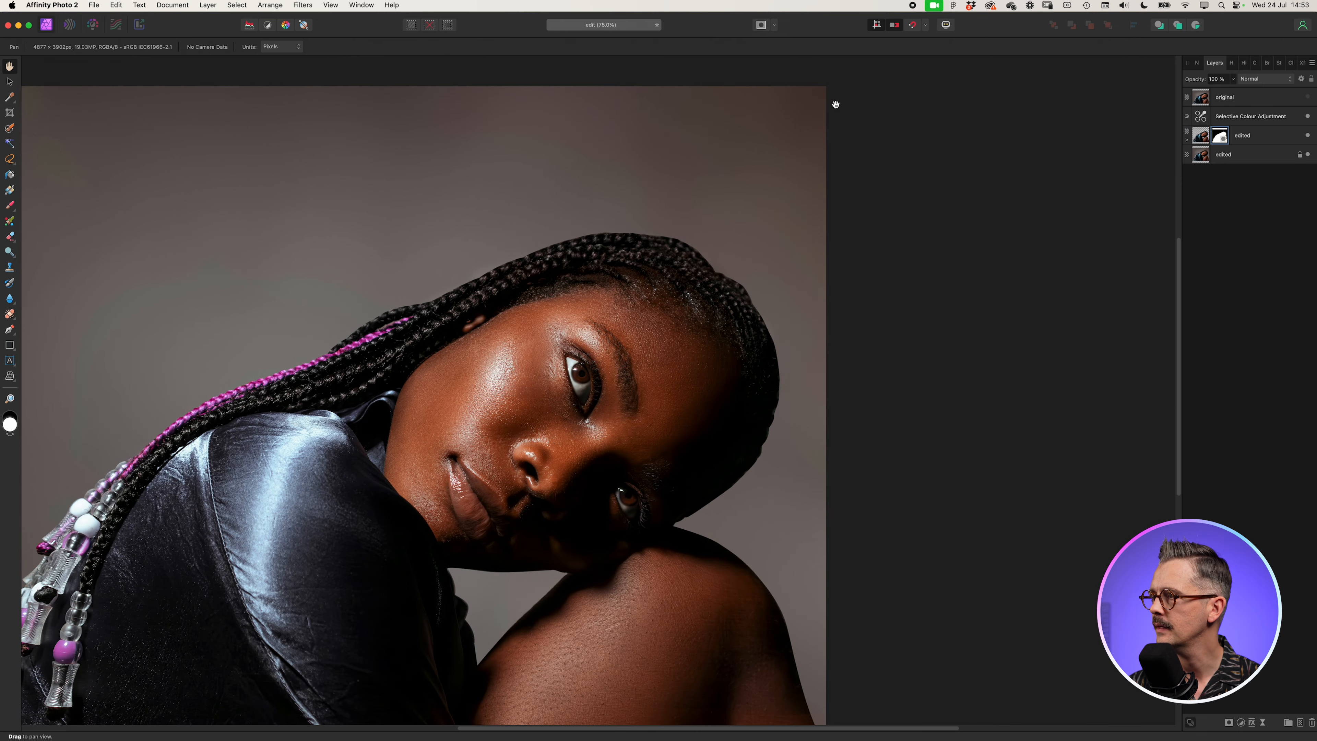
key("super+minus")
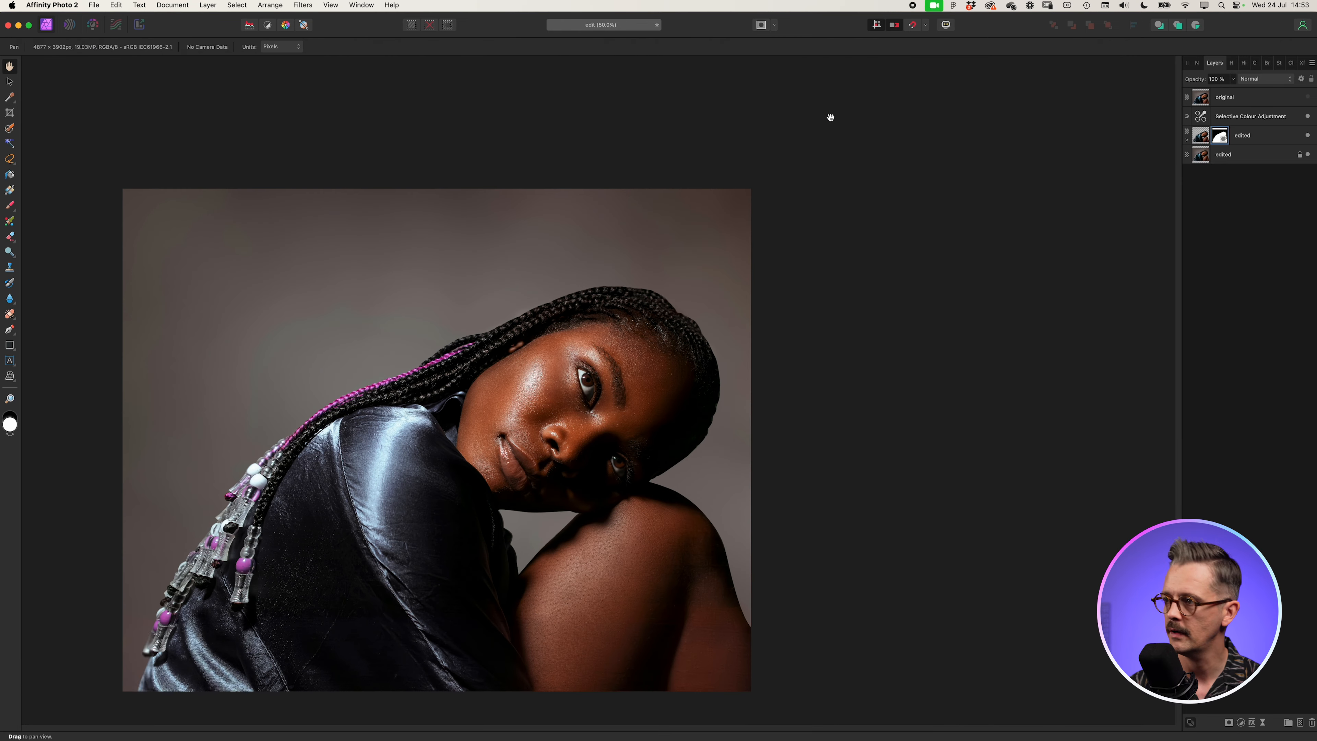
left_click_drag(690, 480, 841, 432)
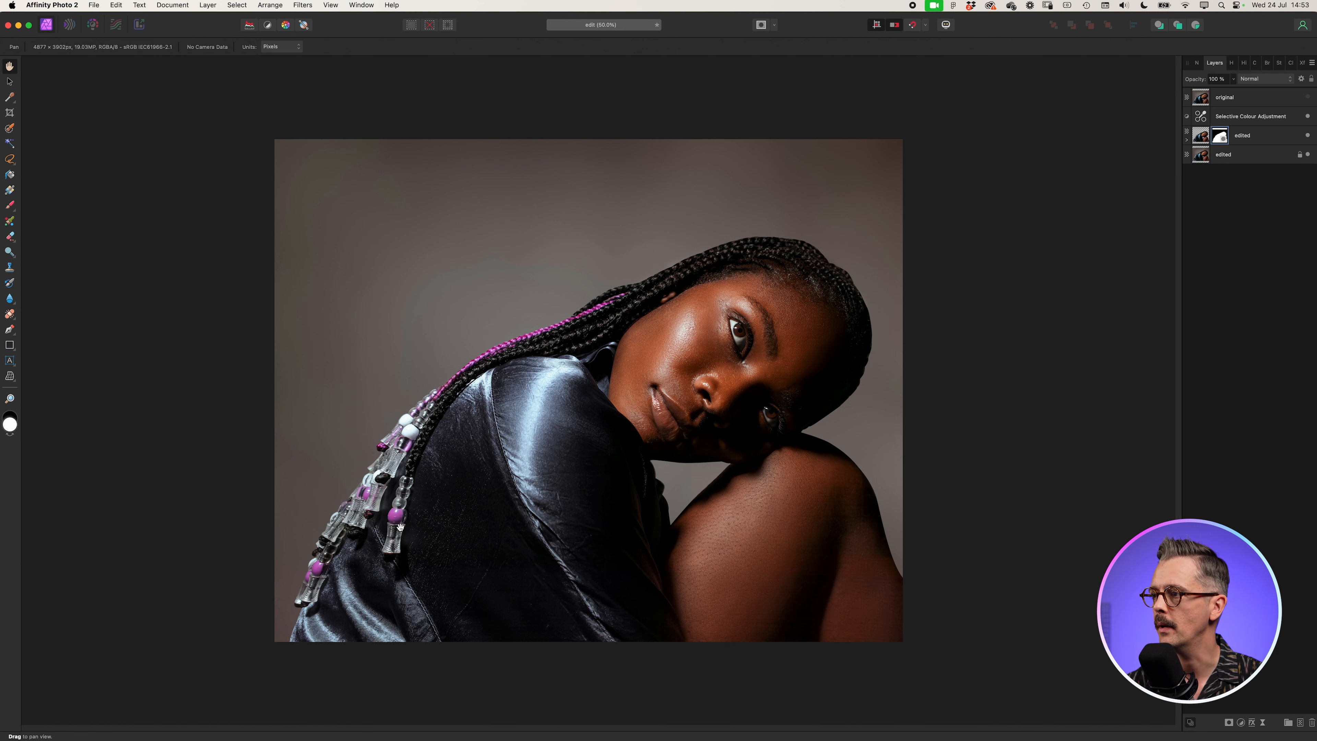
Step: Add a pixel layer between the masked figure and the locked edited layer, and fill it with black
left_click(1256, 154)
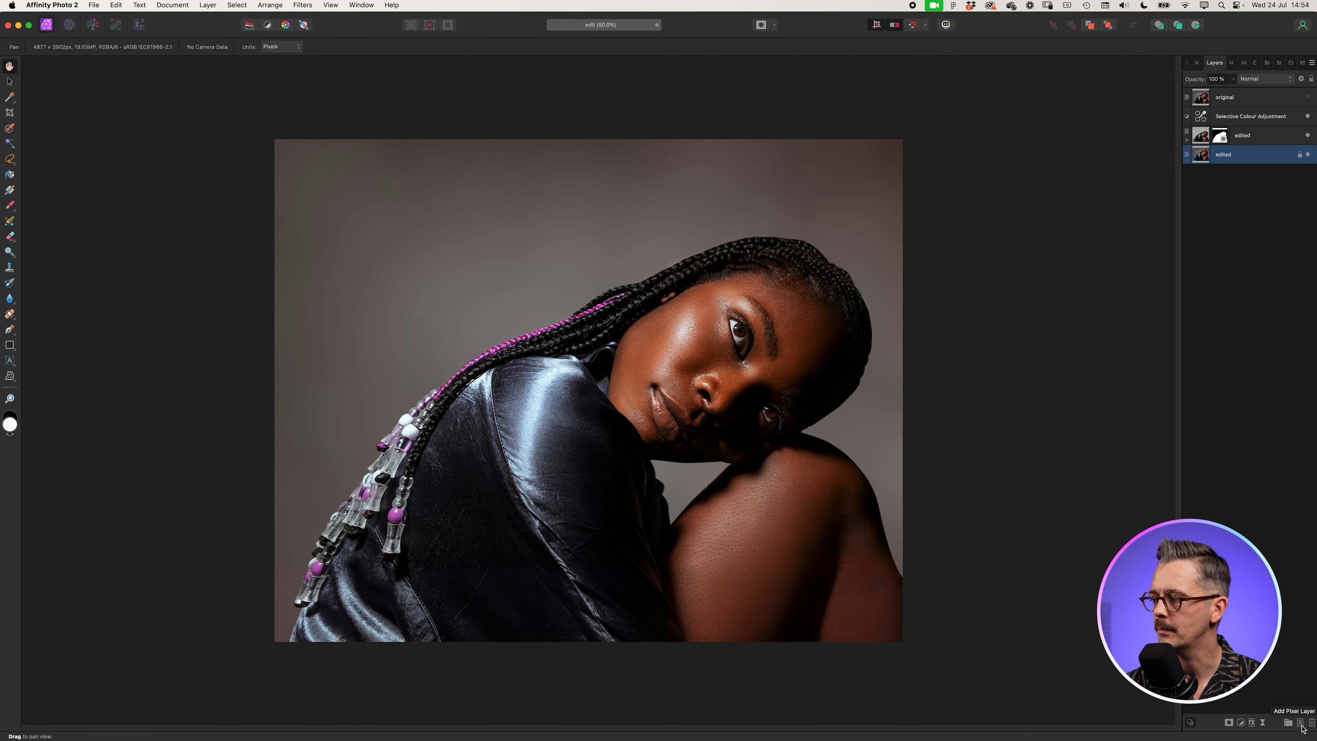
left_click(1302, 725)
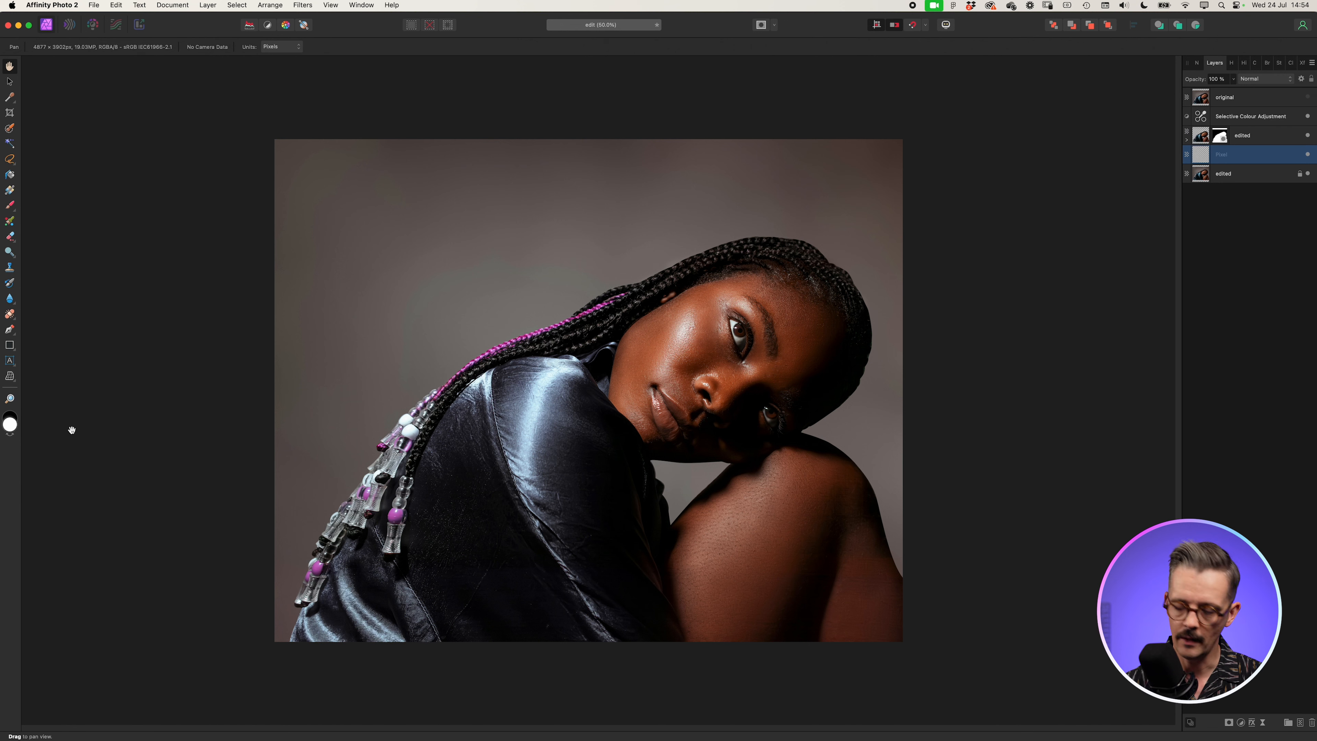
key("alt+BackSpace")
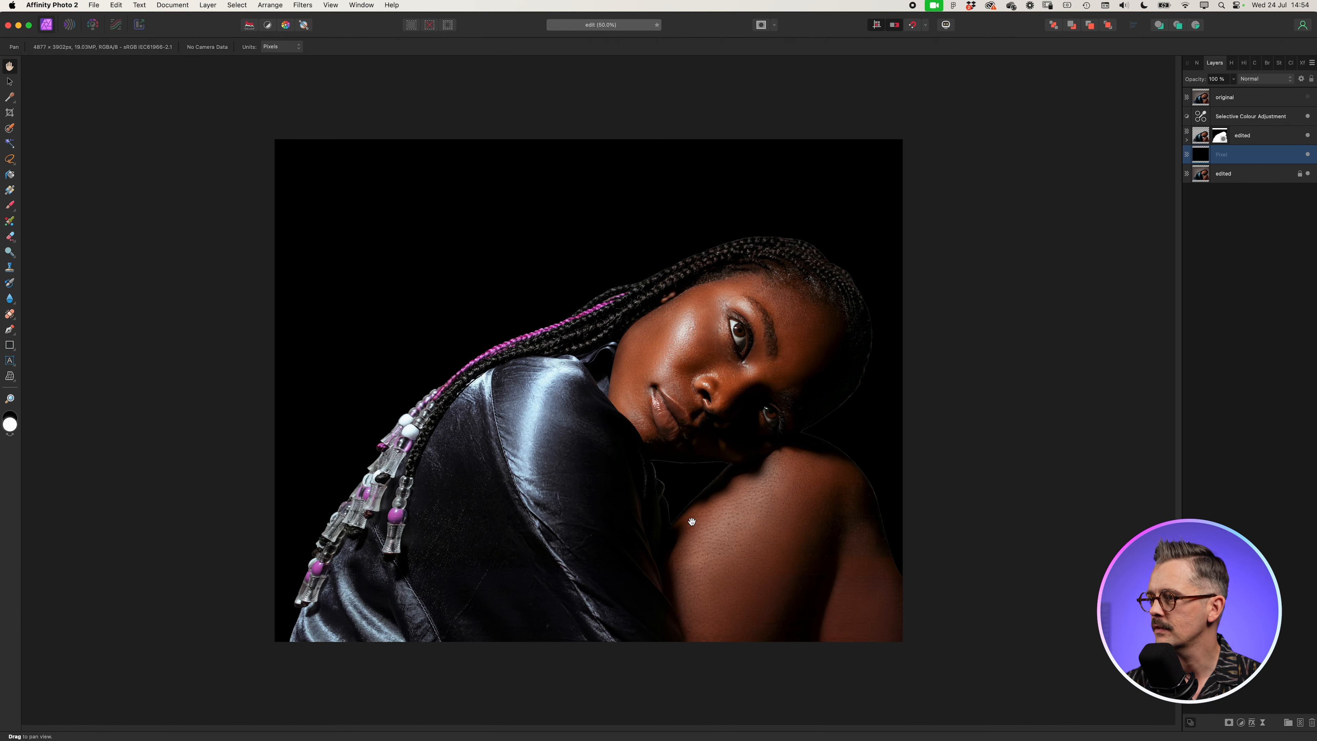
Step: Paint black on the masked figure's mask with a 17.4 px brush to remove the light fringe along the chin edge above the gap
key("super+plus")
key("super+plus")
key("super+plus")
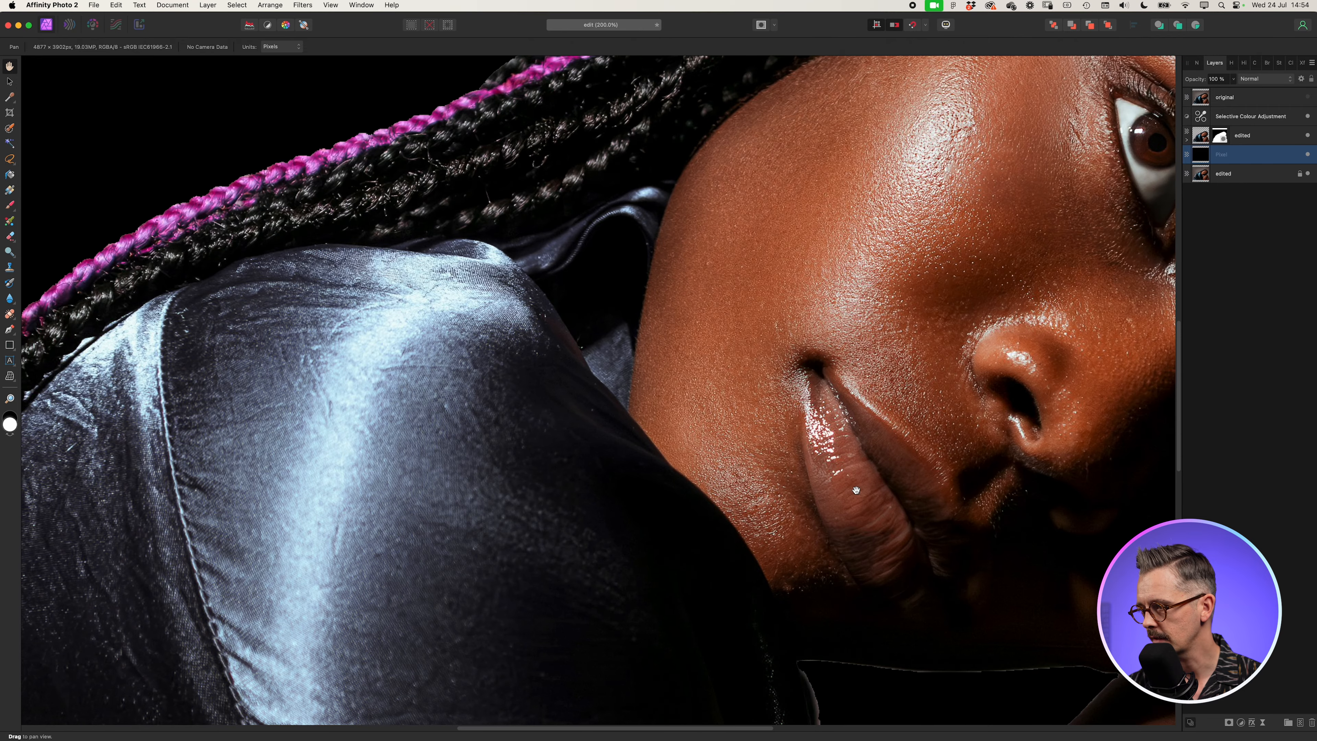
left_click_drag(866, 611, 569, 143)
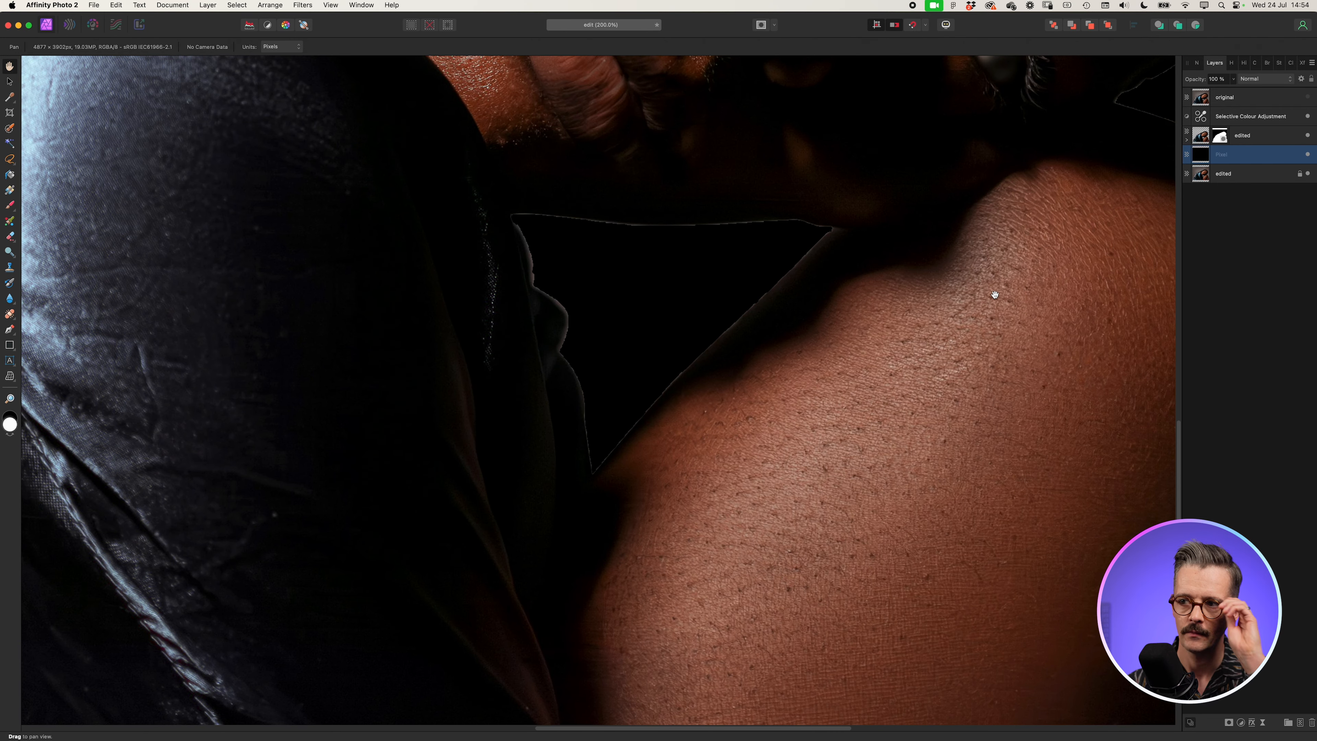
left_click(1220, 135)
key("b")
key("x")
left_click(219, 48)
left_click_drag(217, 58, 200, 58)
key("[")
key("bracketleft")
key("bracketleft")
key("bracketleft")
key("bracketleft")
key("bracketleft")
key("bracketleft")
key("bracketleft")
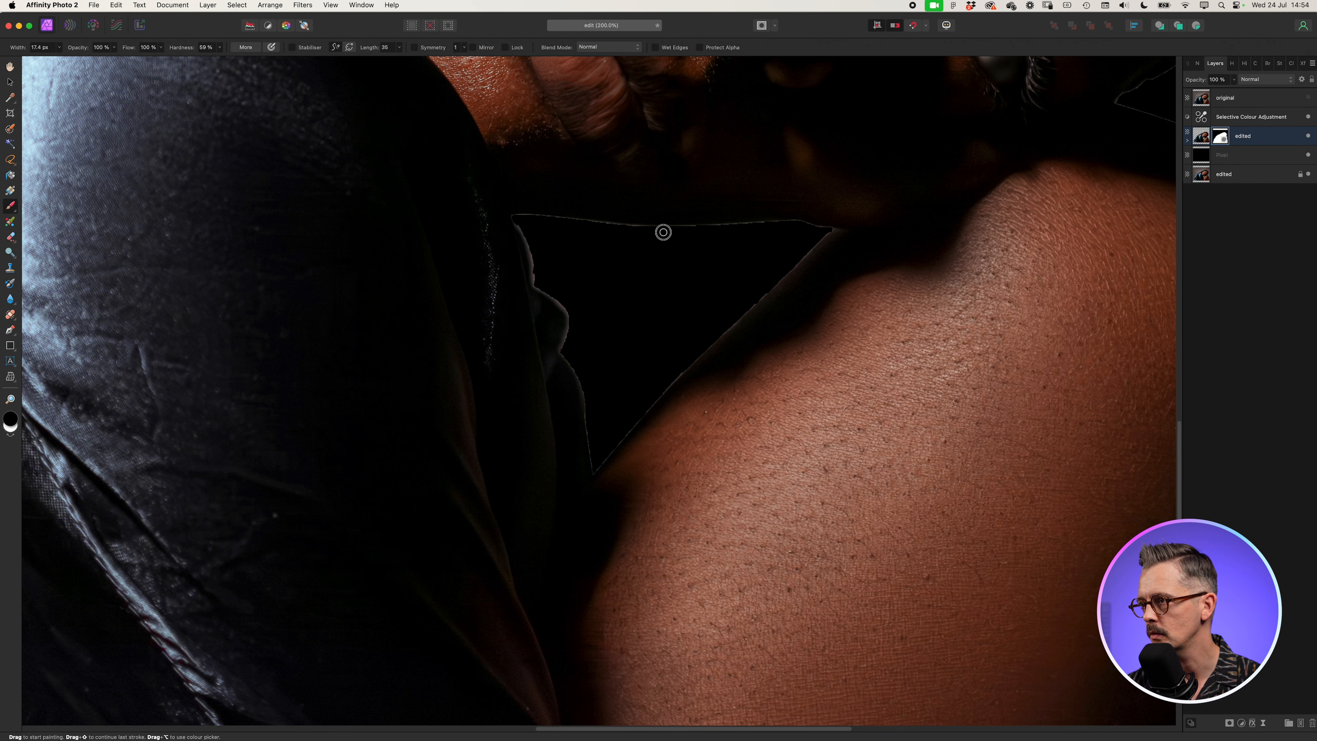
mouse_move(679, 228)
left_mouse_down()
mouse_move(517, 217)
mouse_move(535, 257)
mouse_move(536, 238)
left_mouse_up()
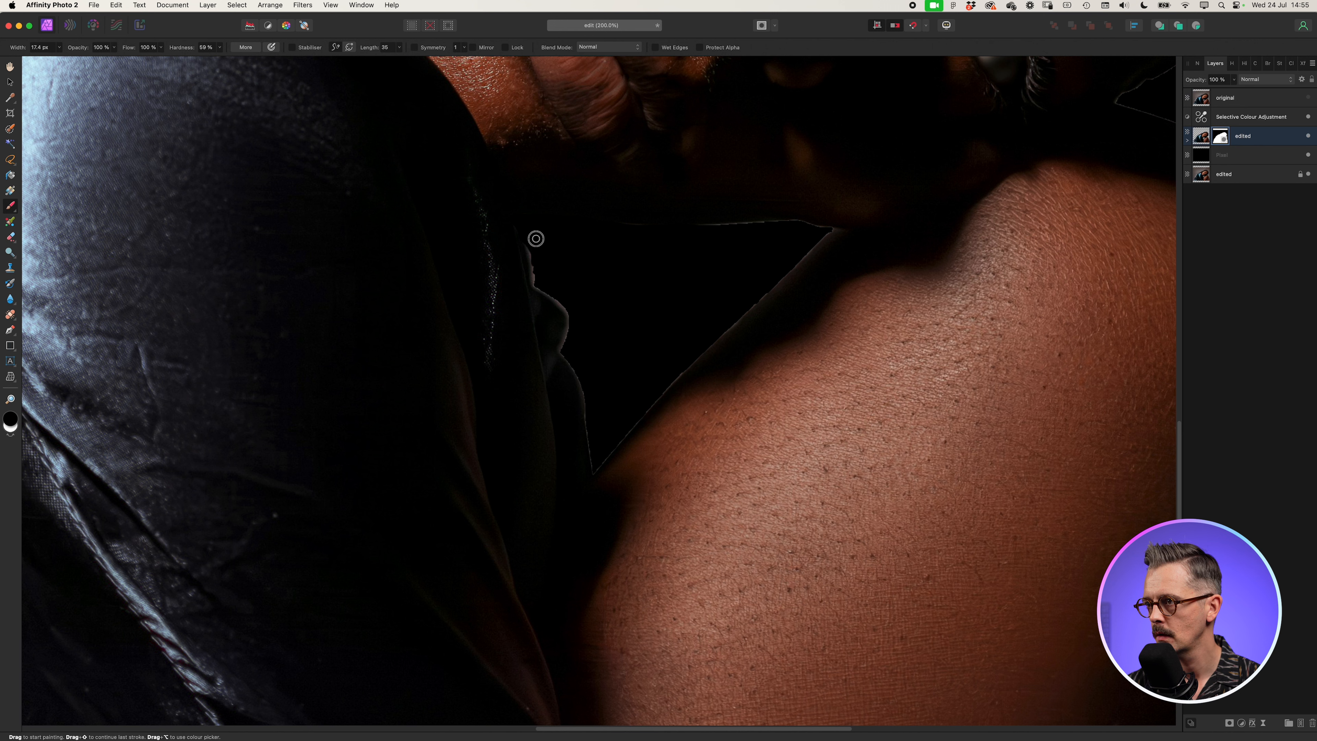
Step: Open the layer effects of the black fill layer beneath the masked figure
left_click(1222, 156)
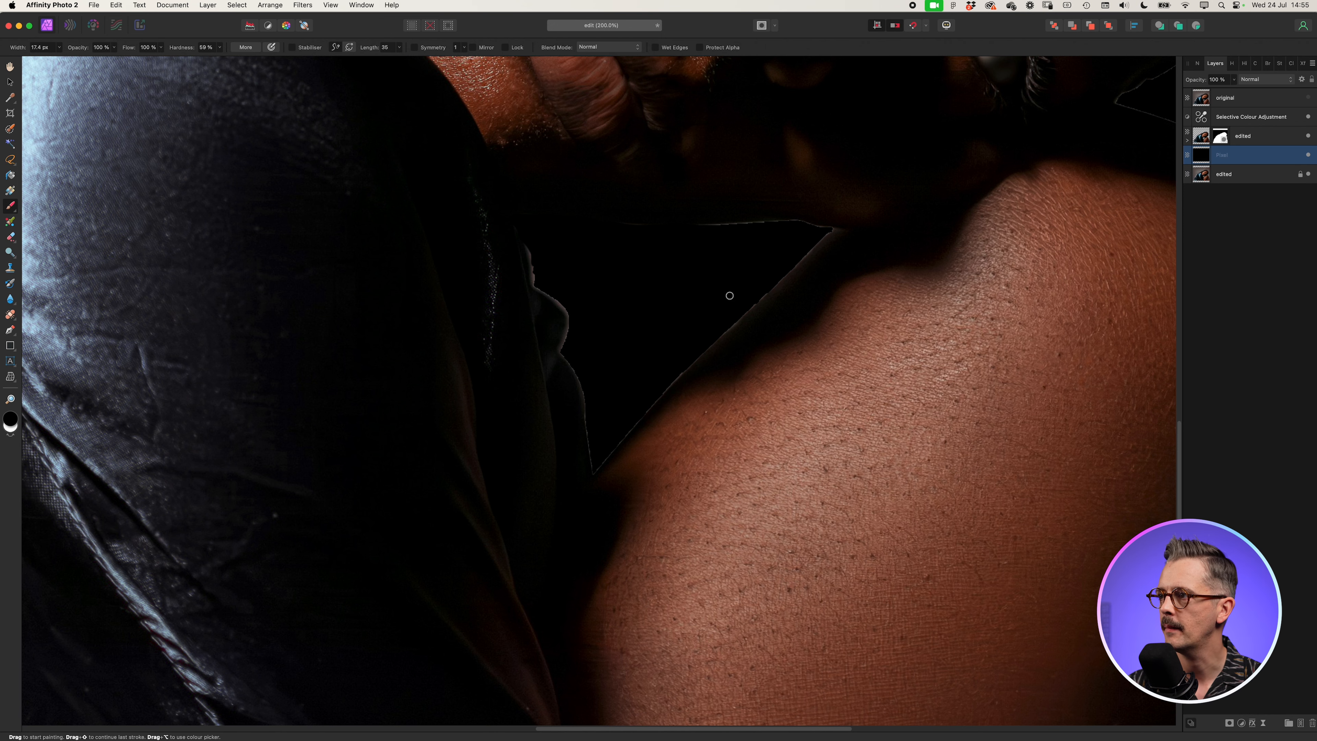
scroll(664, 256, "up", 4)
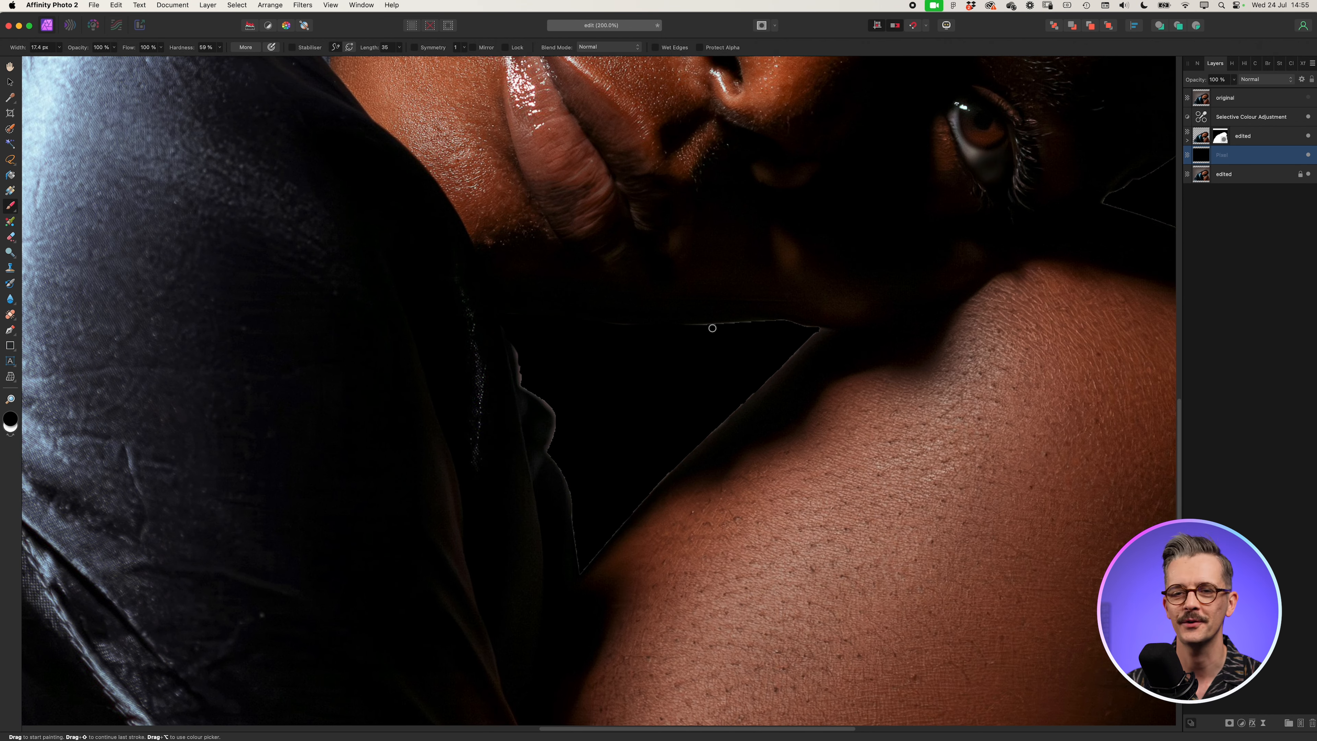
key("super+minus")
key("super+minus")
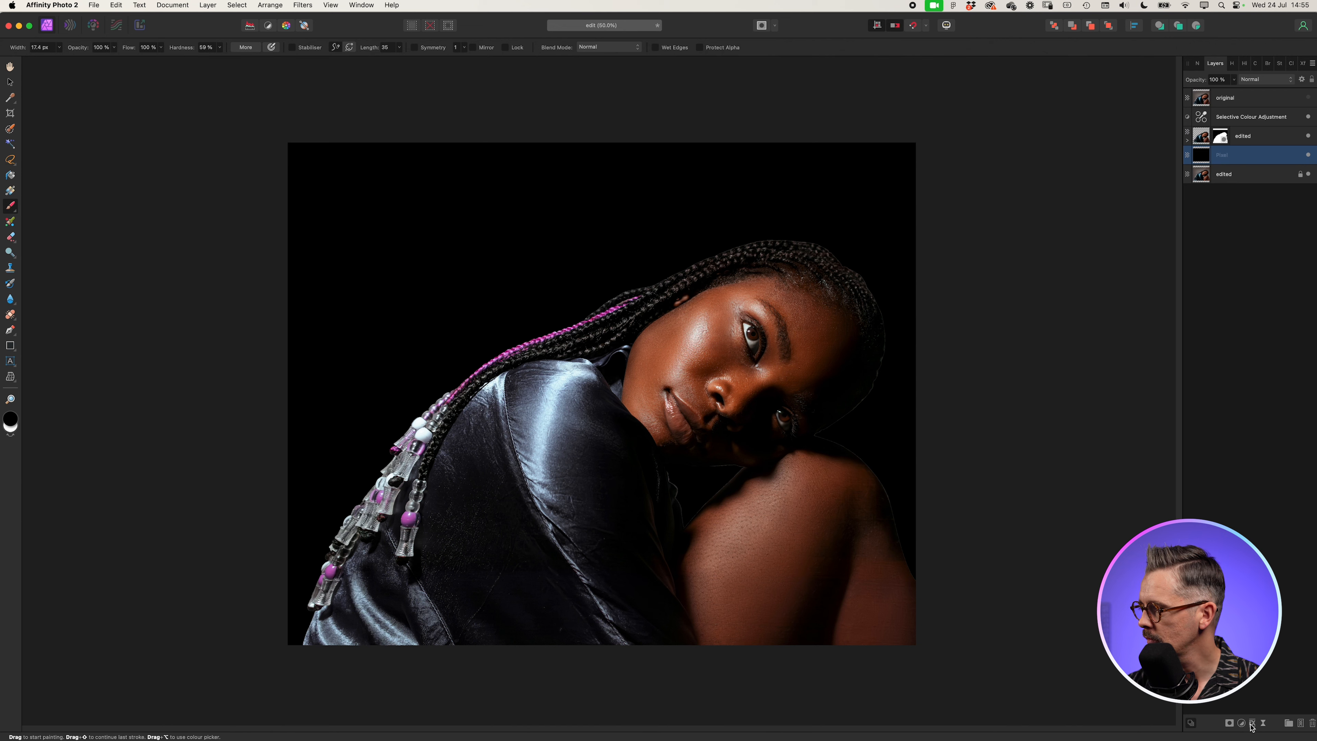
left_click(1253, 725)
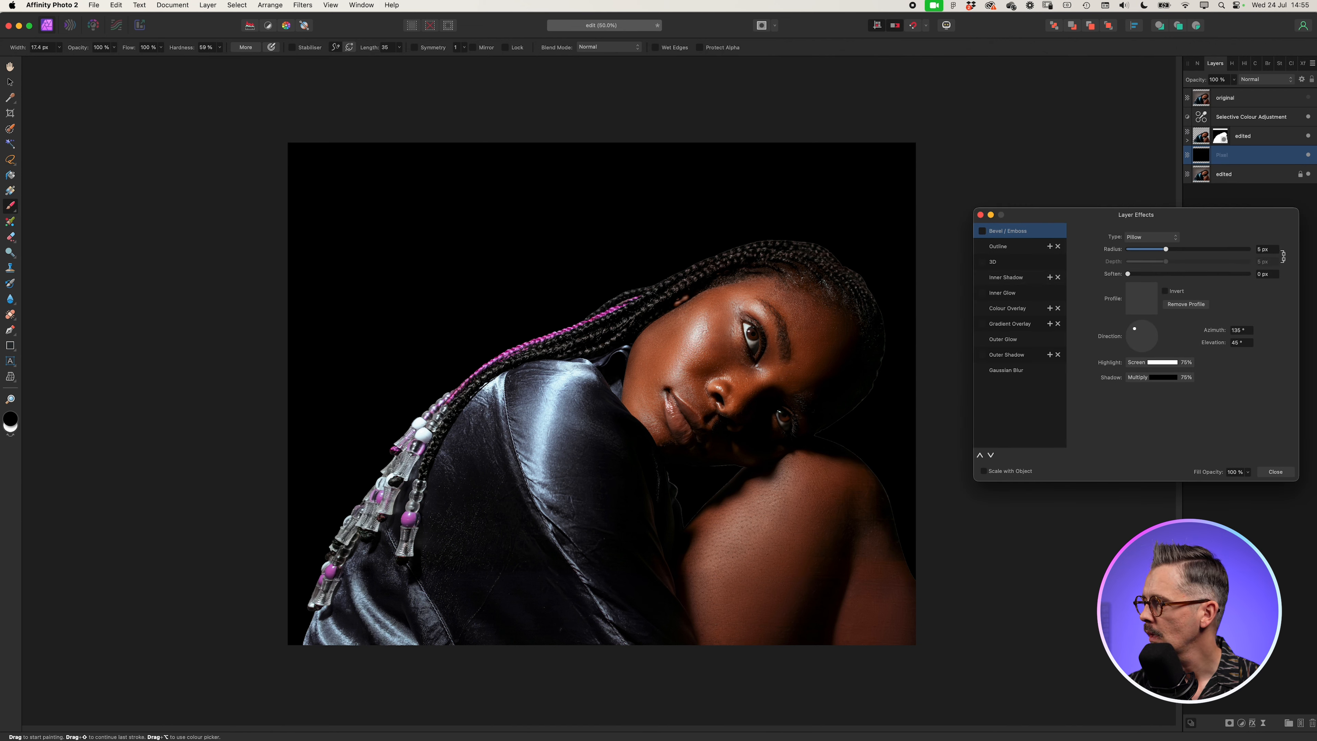
Step: Try a green Colour Overlay on the black fill layer, with its lightness set to 37
left_click(982, 308)
left_click(1002, 312)
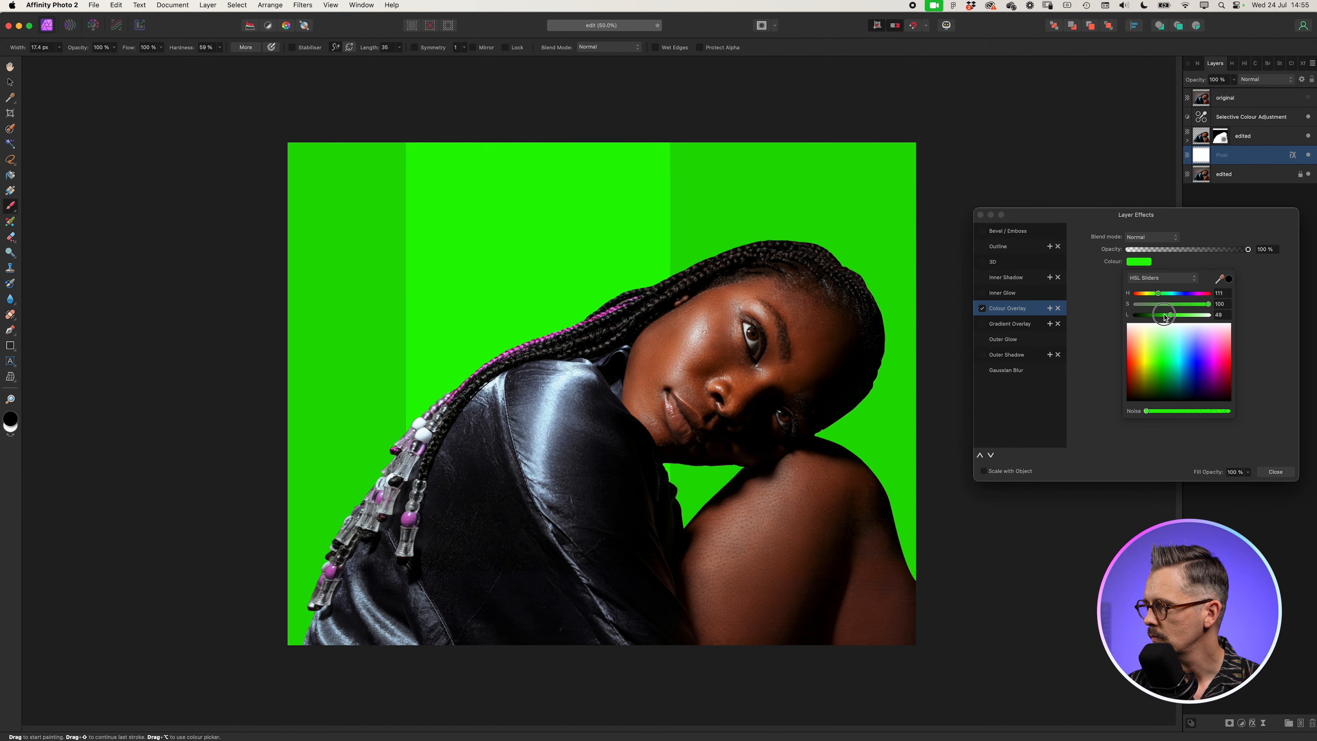
left_click_drag(1165, 315, 1162, 315)
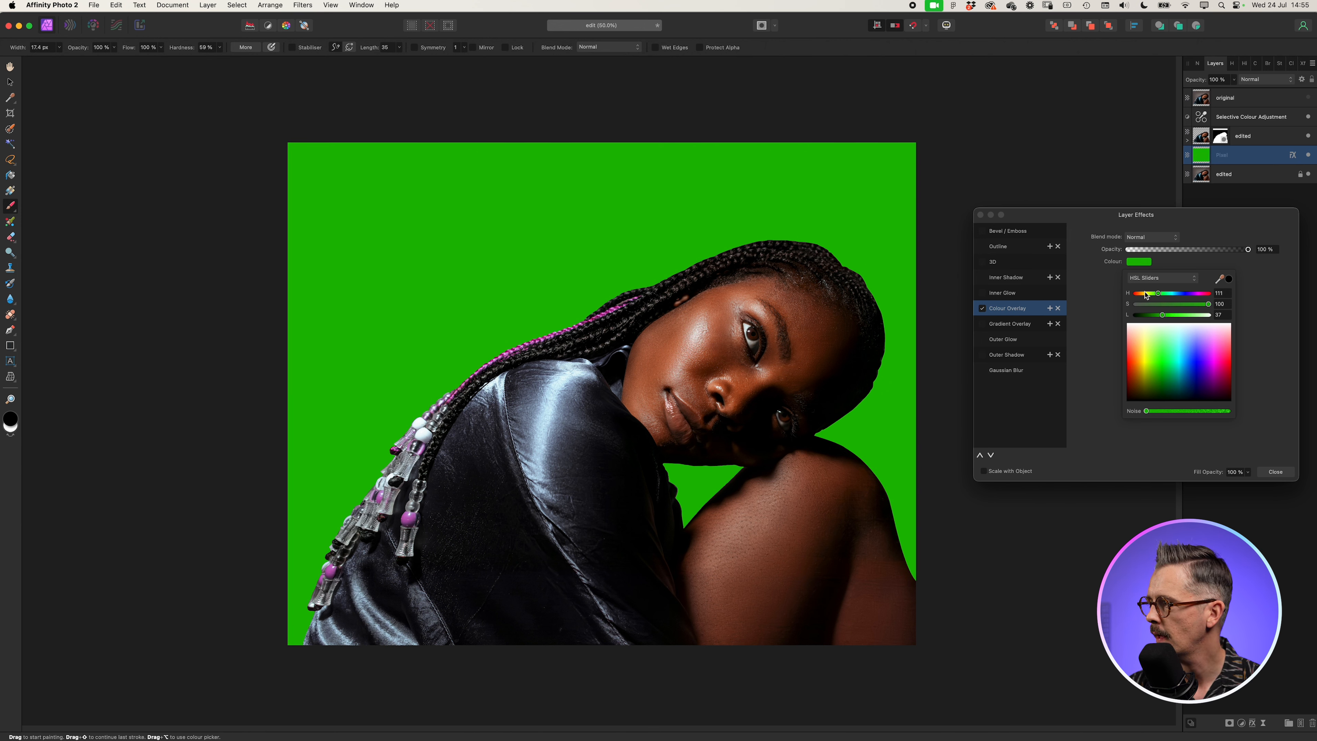
Step: Replace the fill layer's Colour Overlay with a Gradient Overlay of the Radial type
left_click(982, 324)
left_click(982, 308)
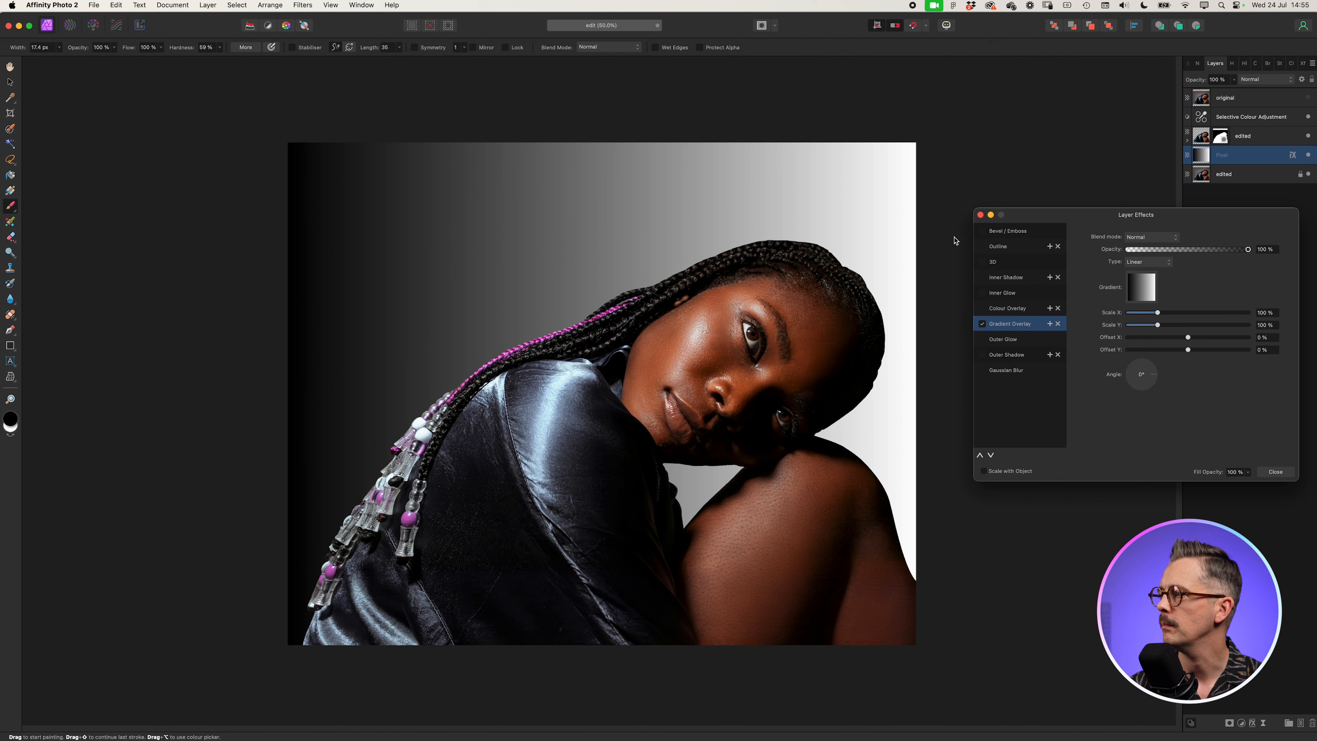
left_click(1165, 263)
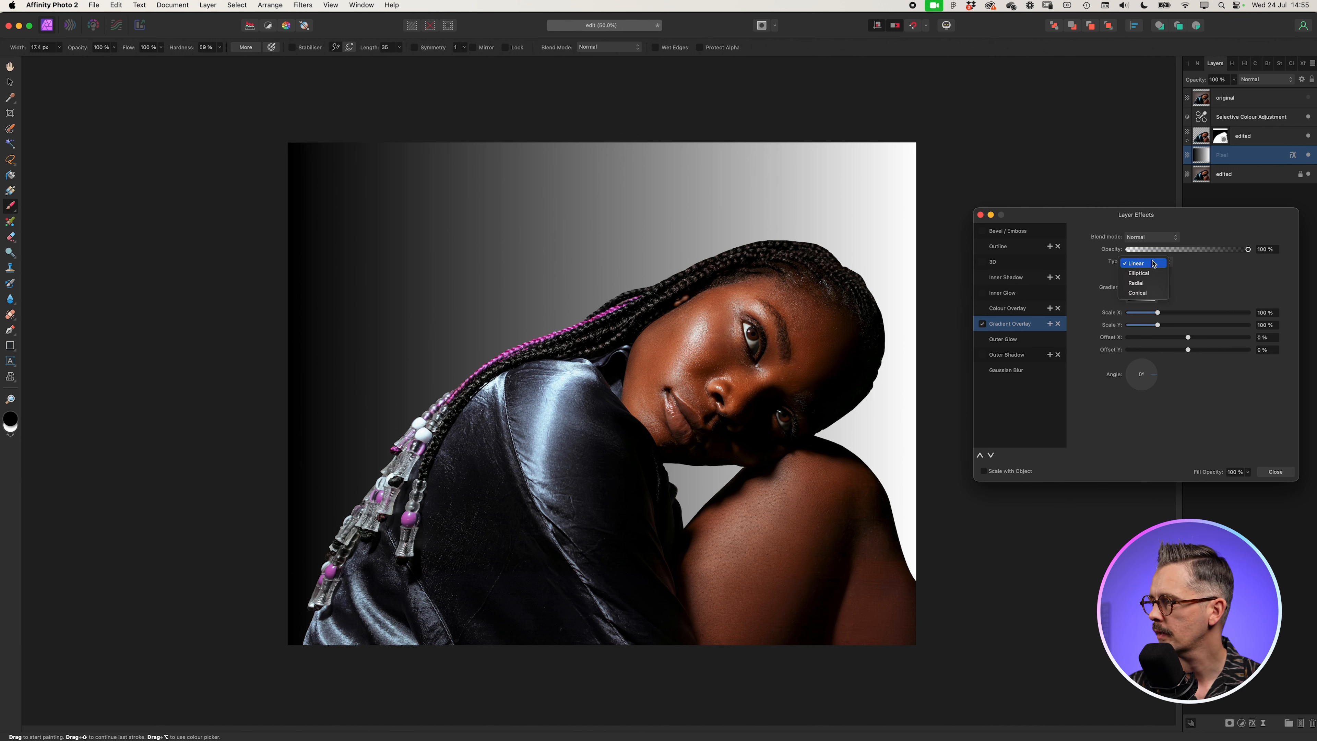
left_click(1155, 287)
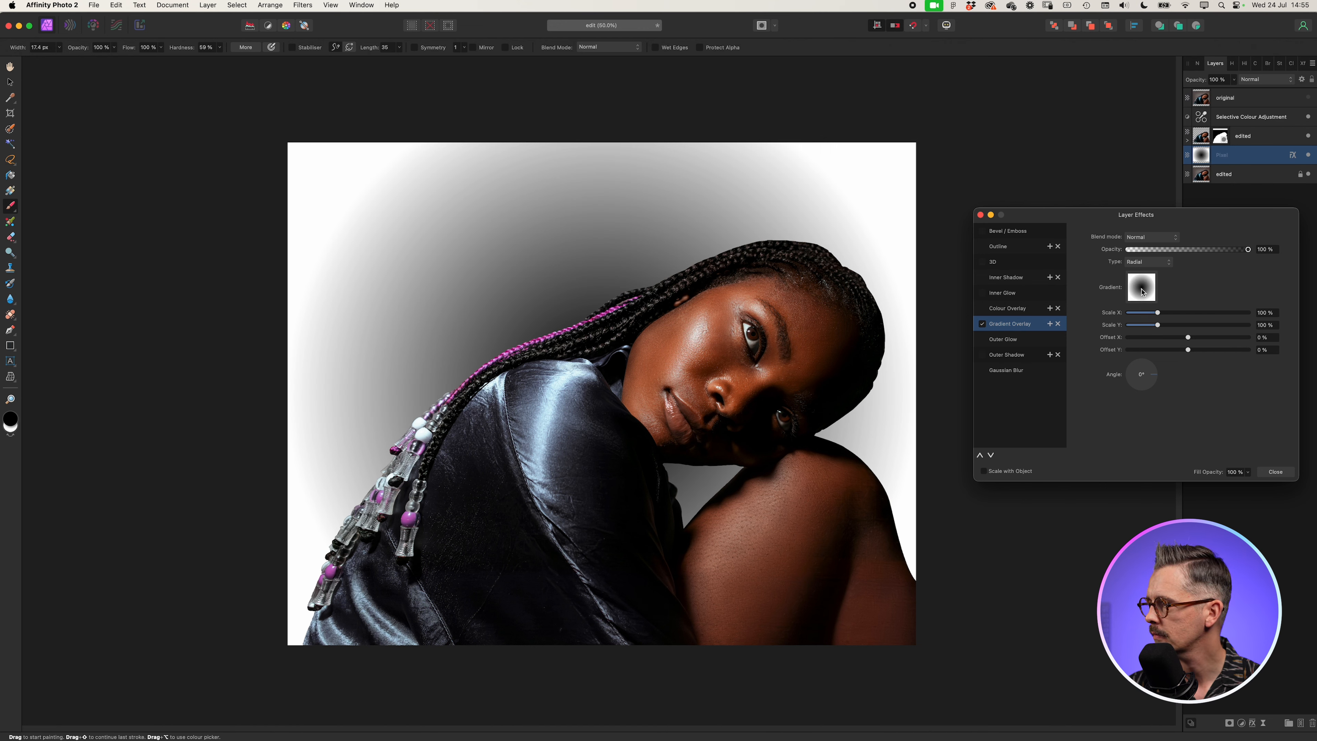
Step: Colour the radial gradient's outer stop mid grey and its centre stop white
left_click(1140, 291)
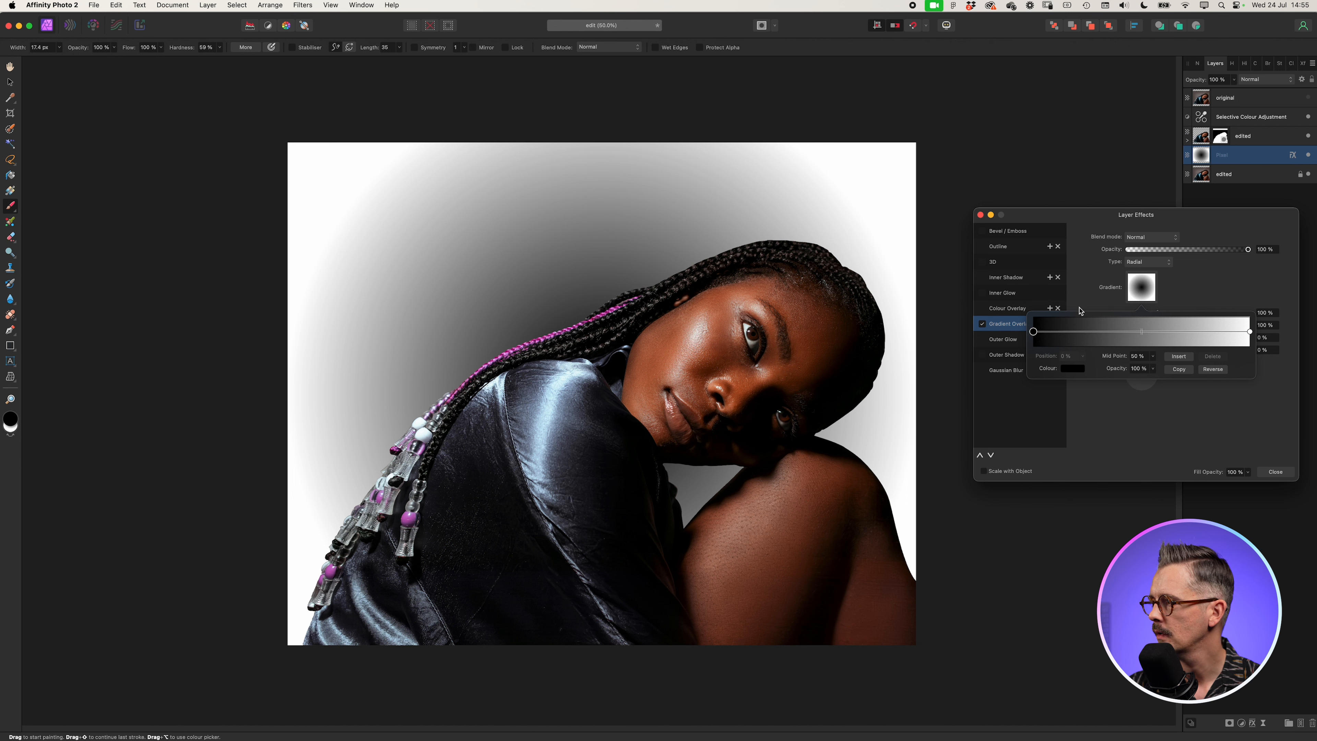
left_click(1250, 331)
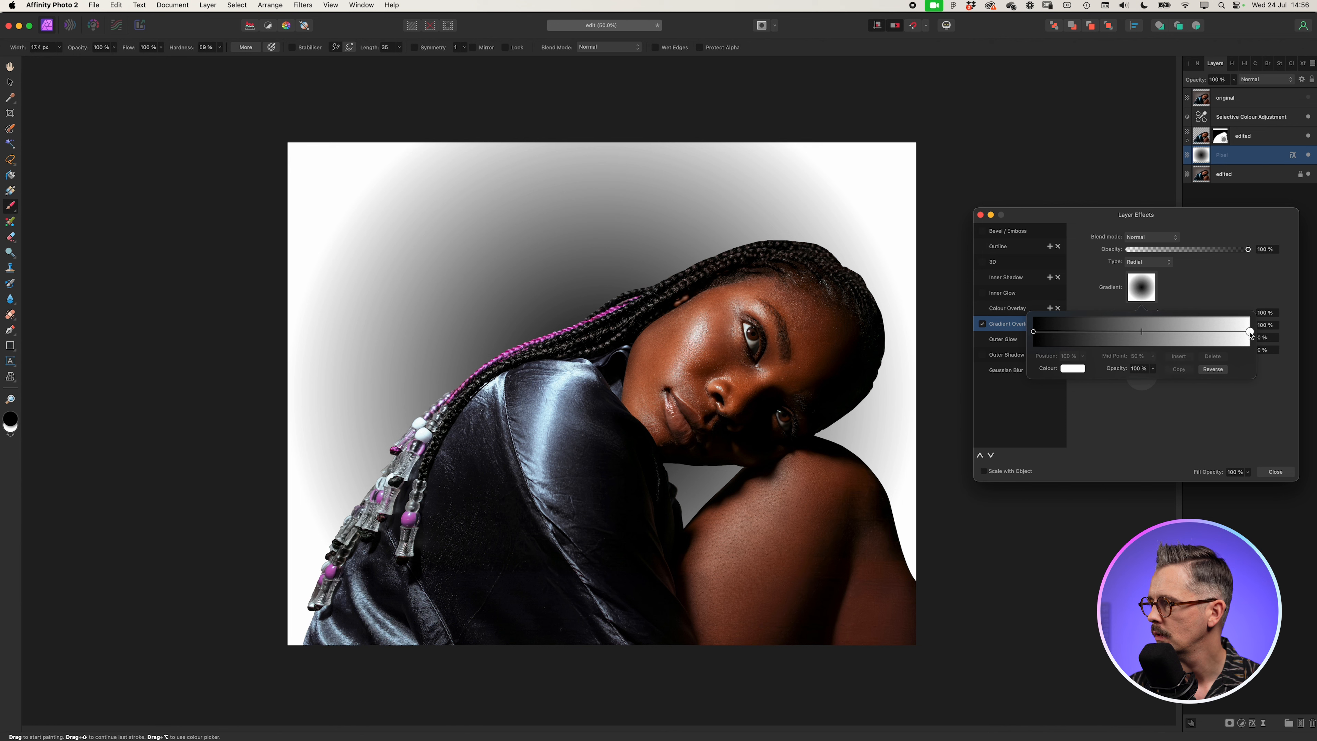
left_click(1072, 369)
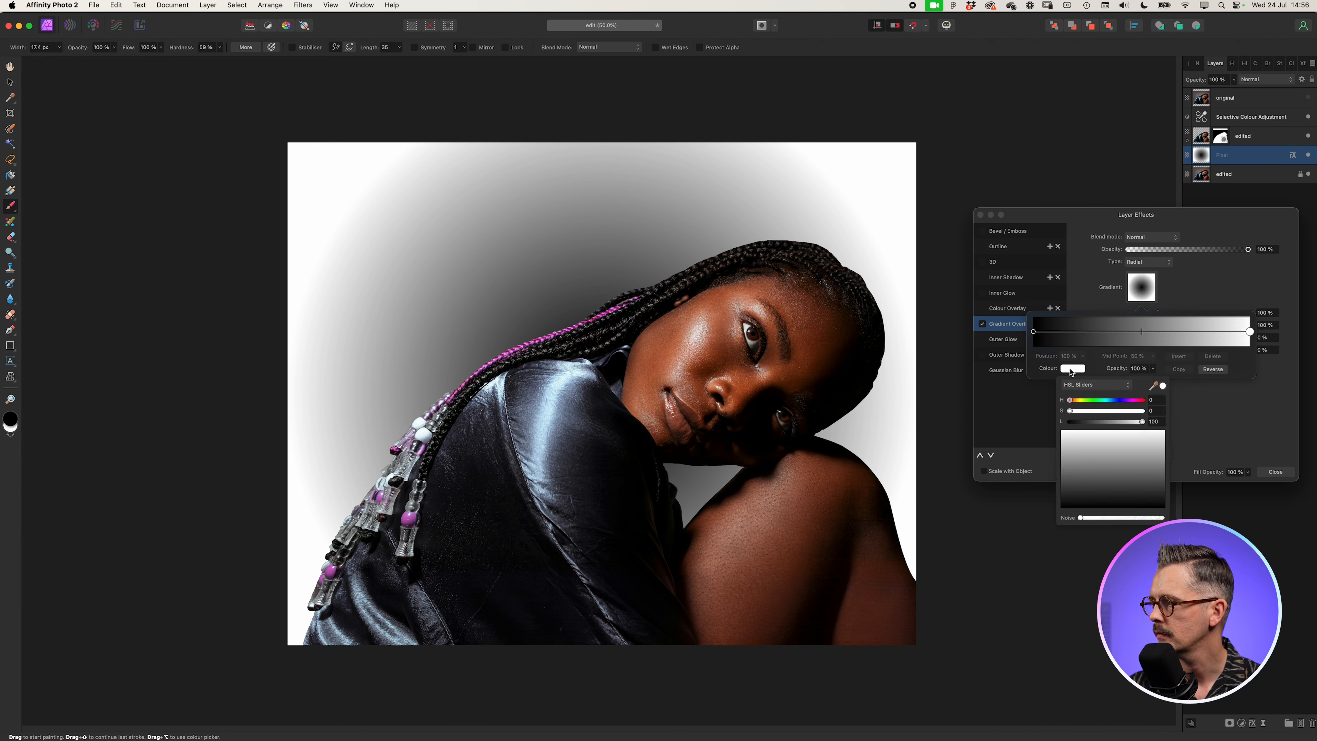
left_click(1074, 474)
left_click(1034, 332)
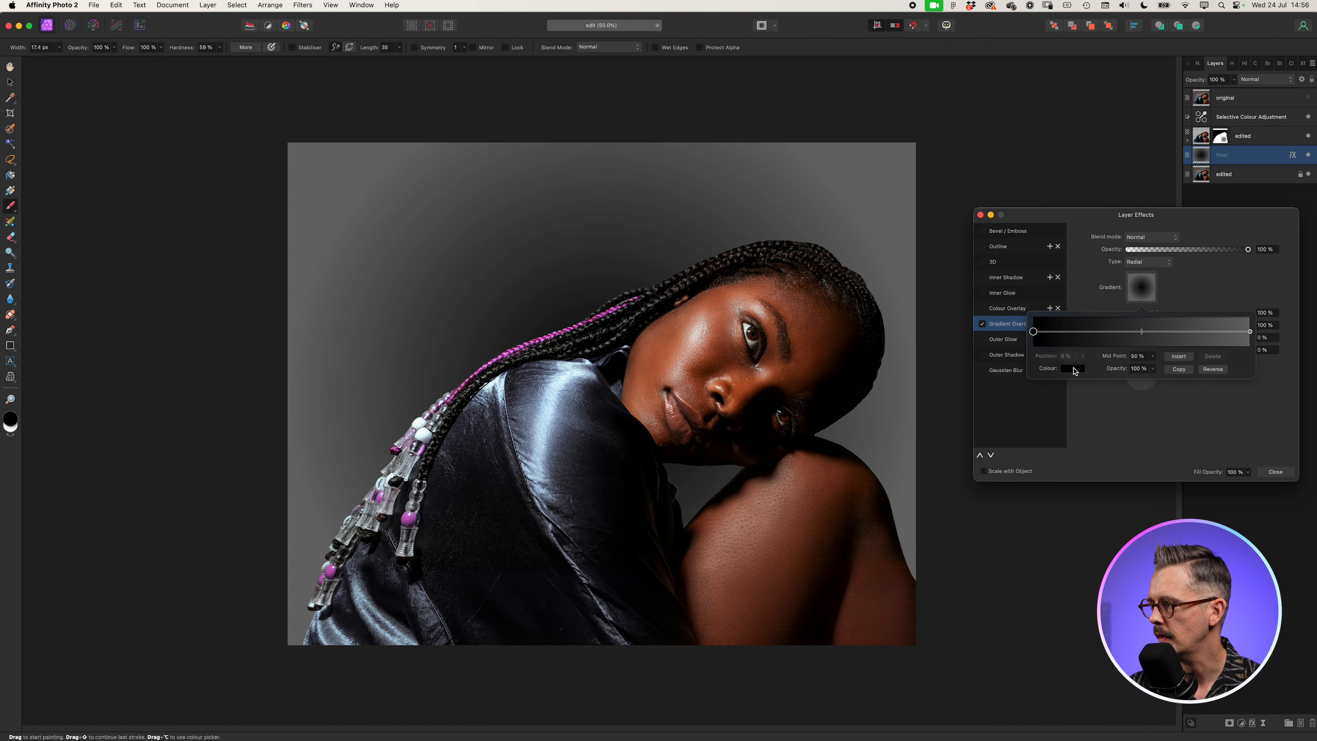
left_click(1072, 368)
left_click(1064, 438)
left_click(1195, 295)
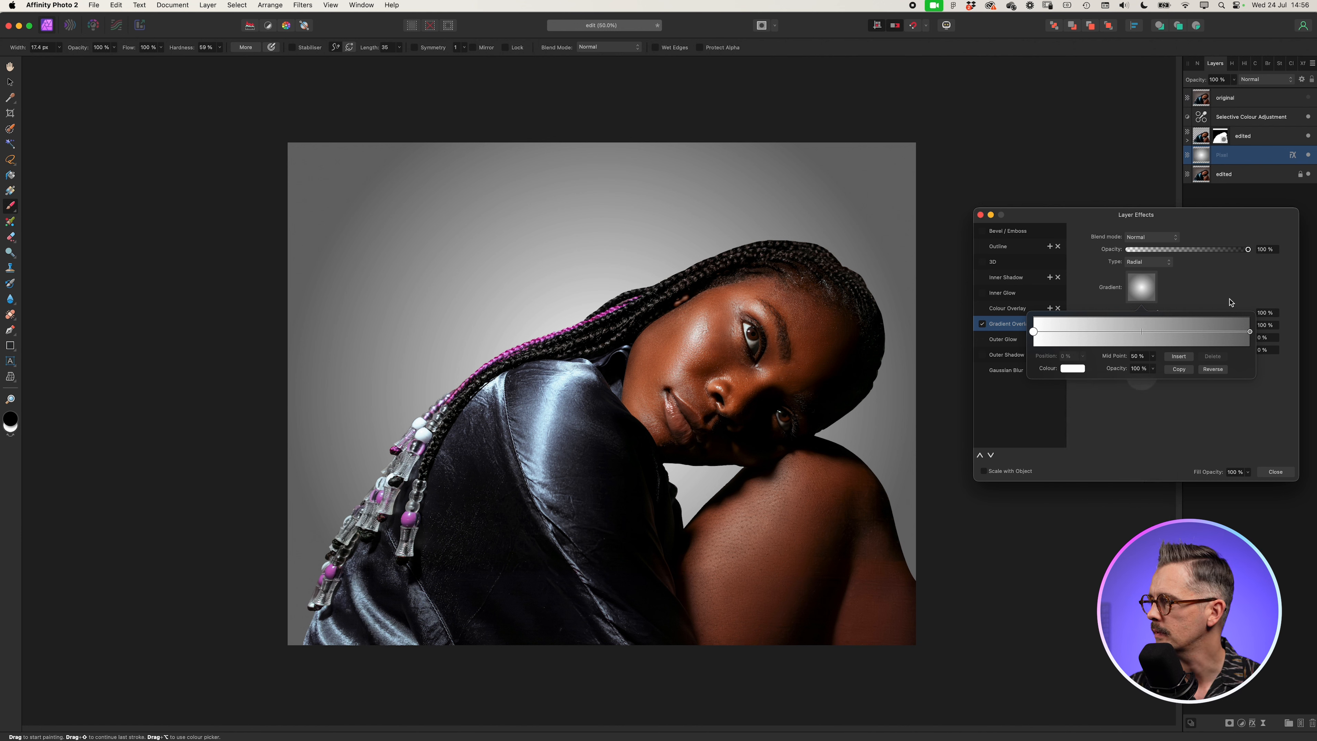
left_click(1200, 297)
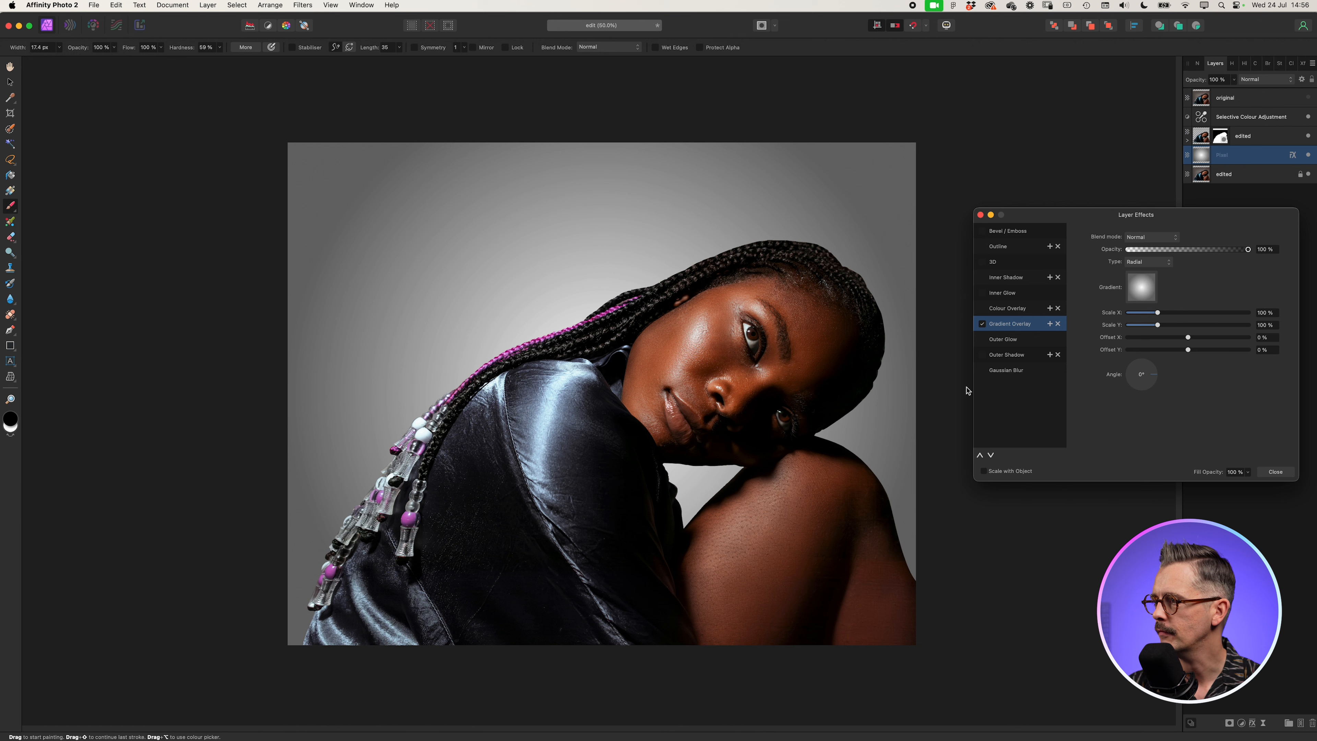
Step: Set the radial gradient's offset to 0 % in X and 20 % in Y, and close the layer effects
mouse_move(1189, 340)
left_mouse_down()
mouse_move(1216, 338)
mouse_move(1149, 338)
mouse_move(1186, 338)
left_mouse_up()
left_click(1266, 337)
type("0")
key("Return")
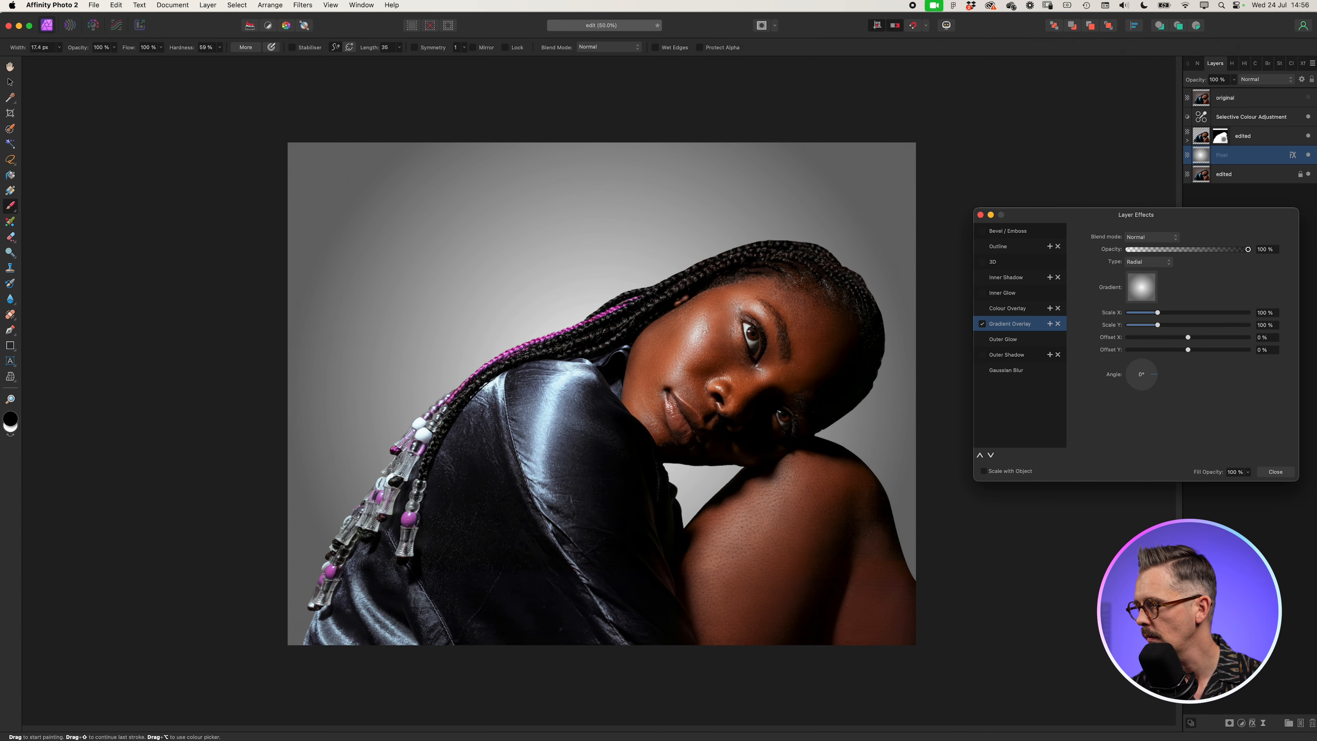
mouse_move(1188, 349)
left_mouse_down()
mouse_move(1172, 351)
mouse_move(1196, 355)
left_mouse_up()
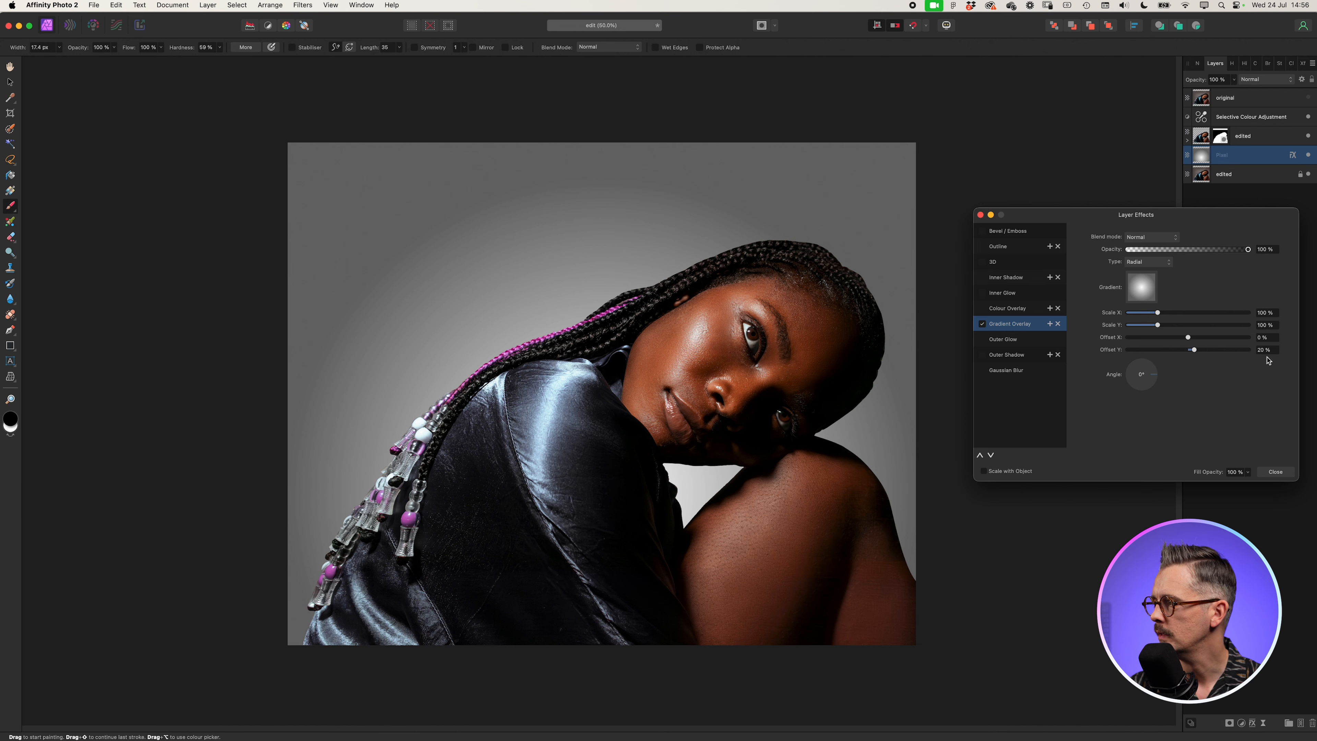
left_click(1145, 296)
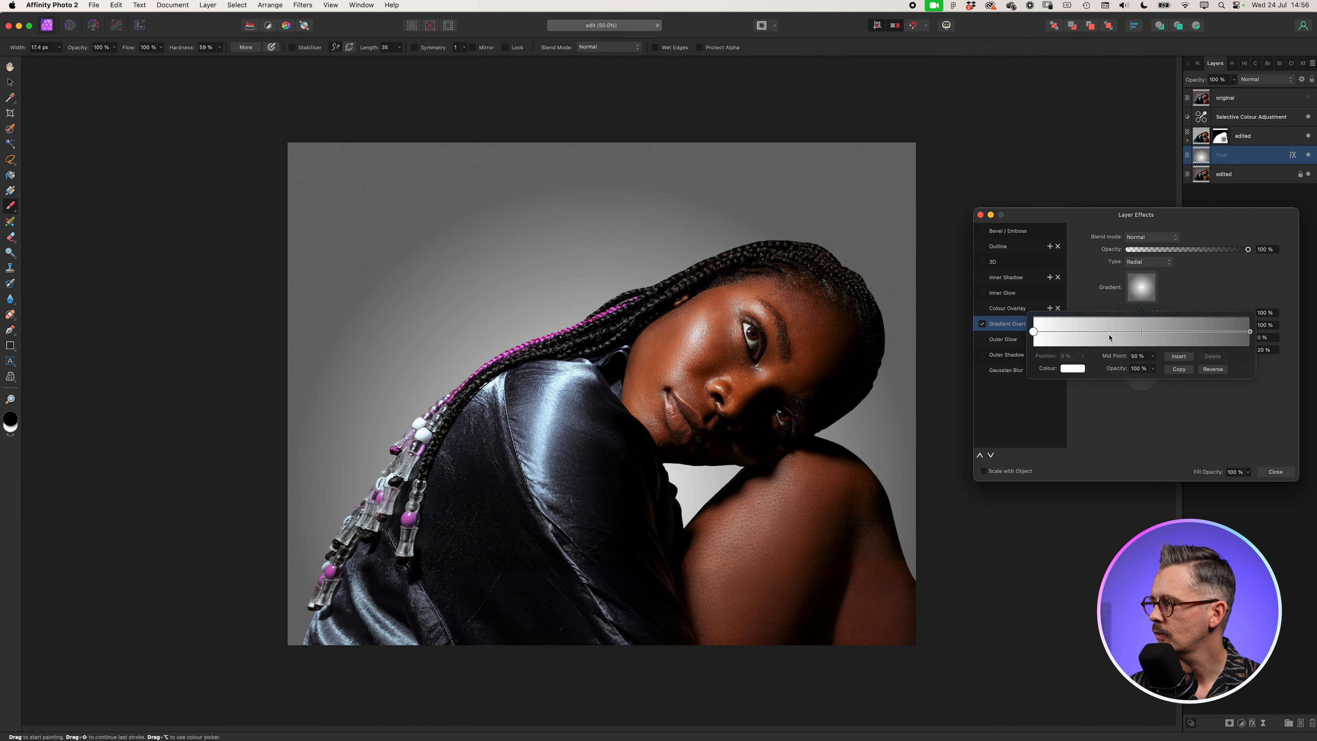
left_click(1200, 289)
left_click(980, 216)
Step: With the original layer shown, sample the backdrop colour in the gap below the chin and get its hex code, 77726F
left_click(10, 98)
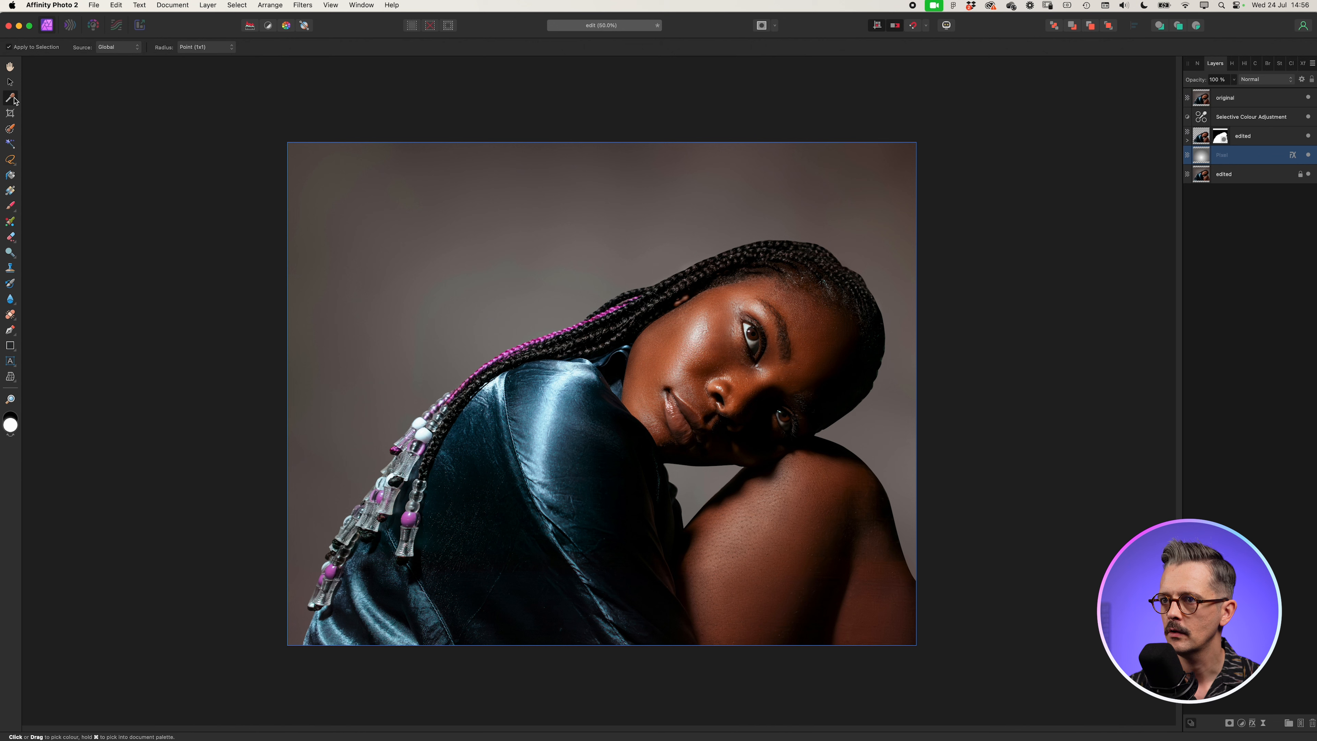
left_click(688, 512)
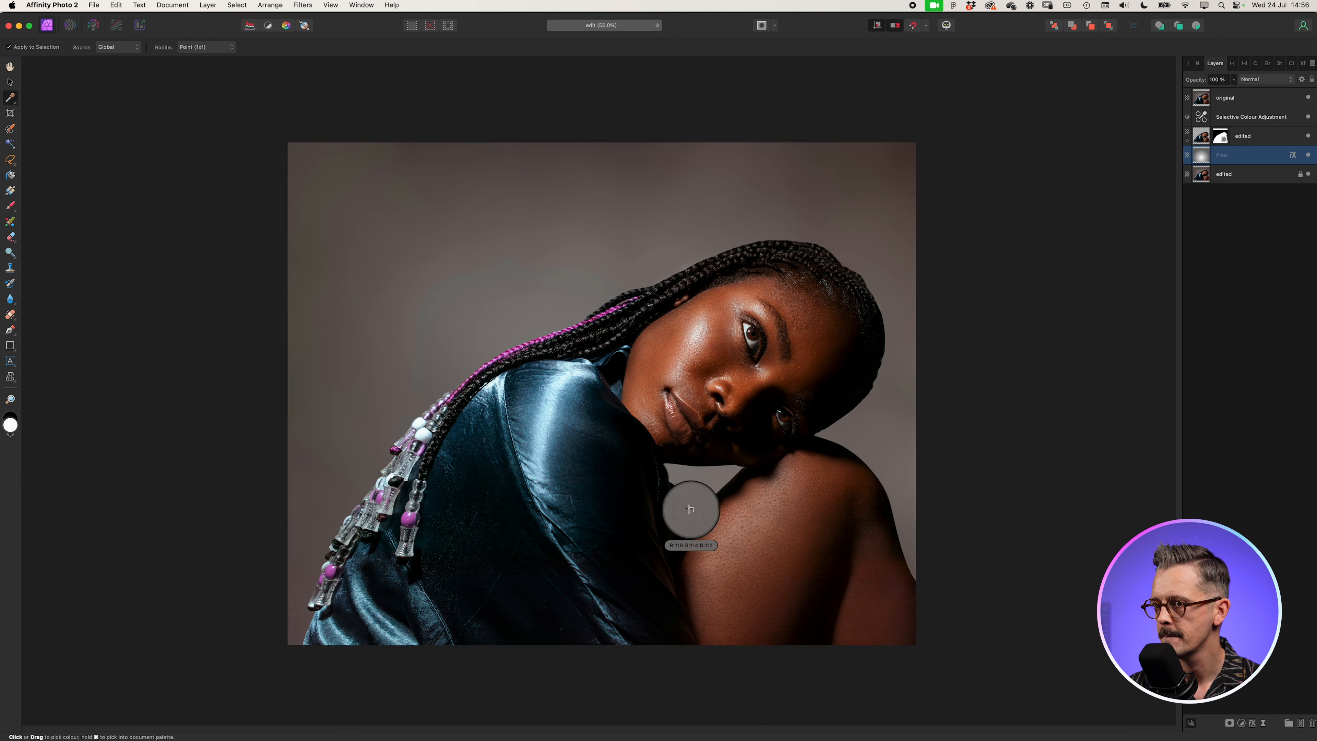
left_click(9, 425)
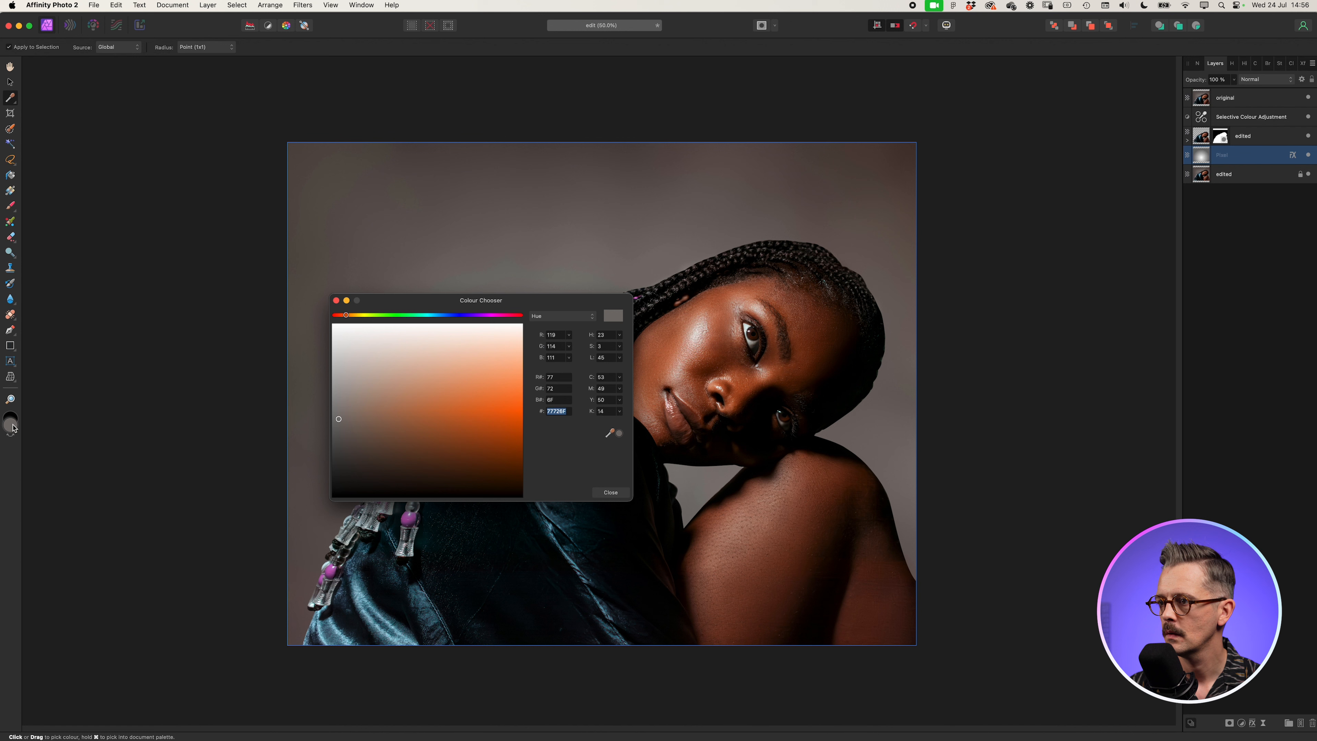
left_click(337, 301)
Step: Hide the original layer and reopen the layer effects of the gradient backdrop layer
left_click(1254, 141)
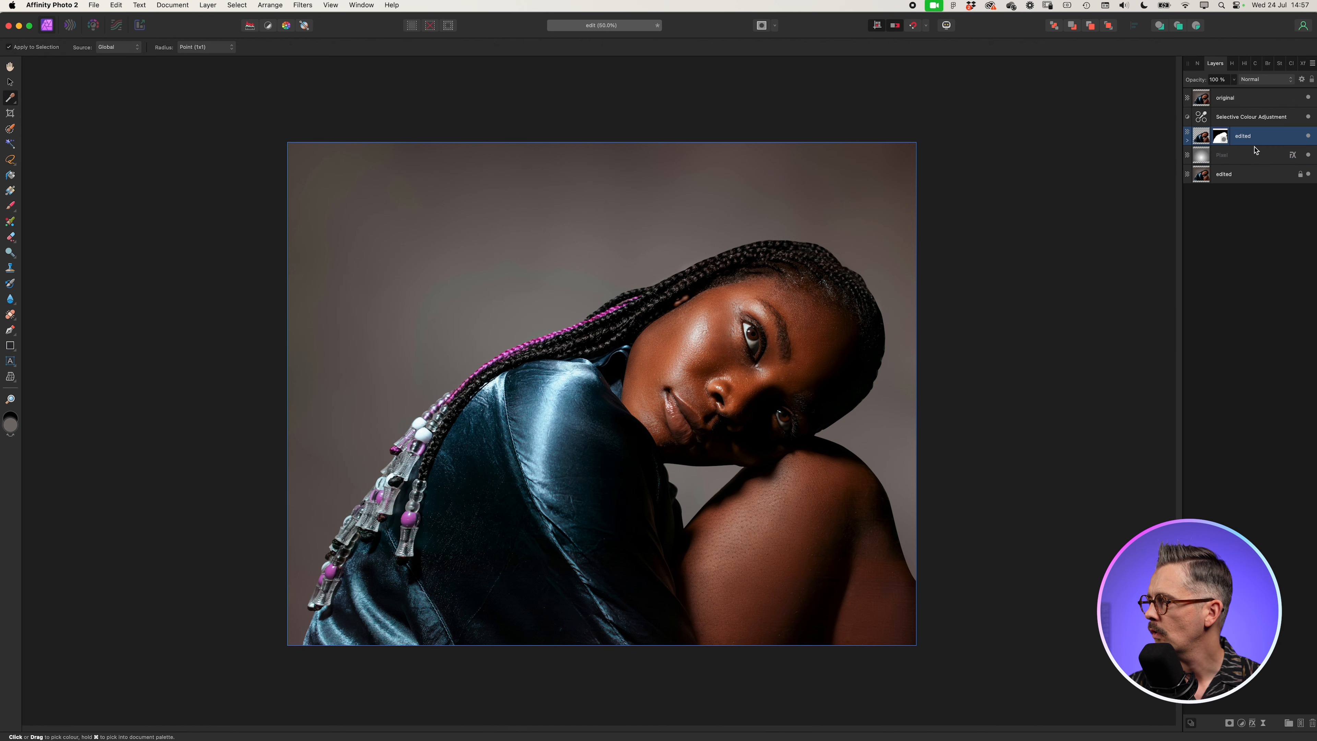
left_click(1308, 98)
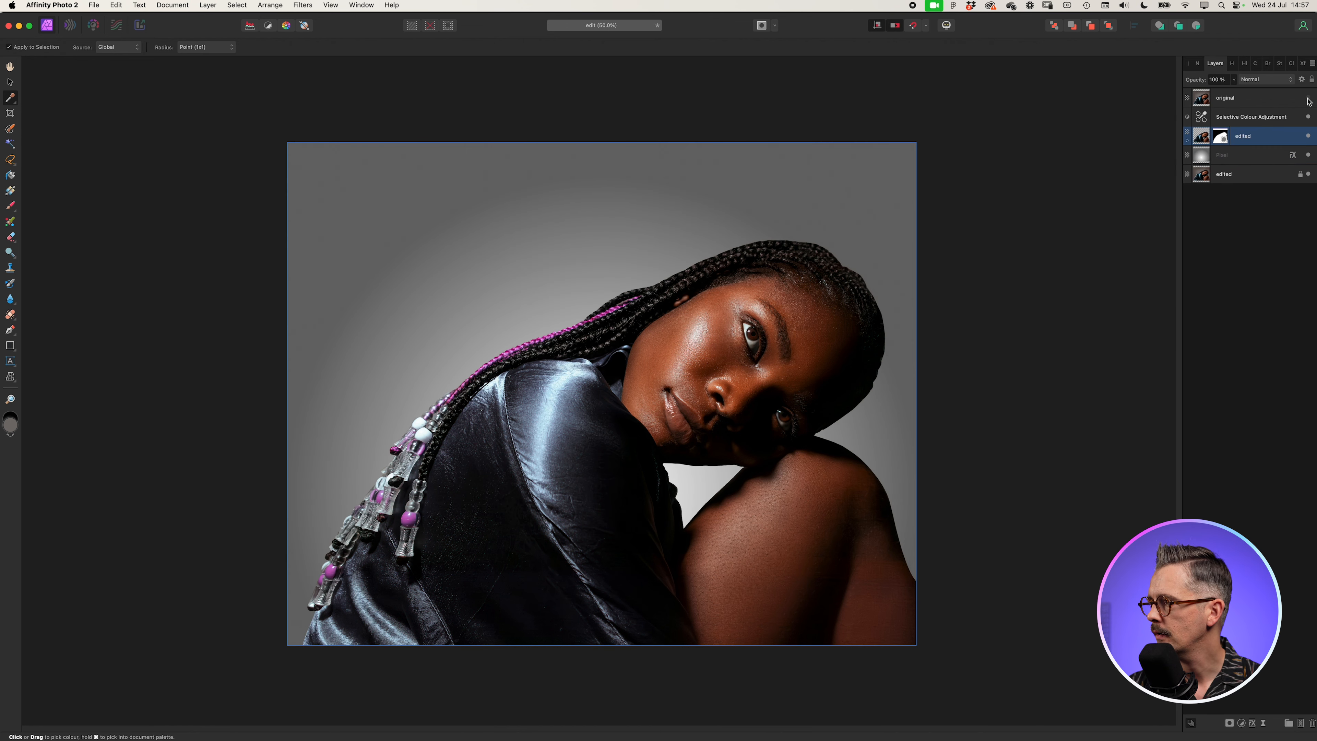
left_click(1238, 156)
key("super+equal")
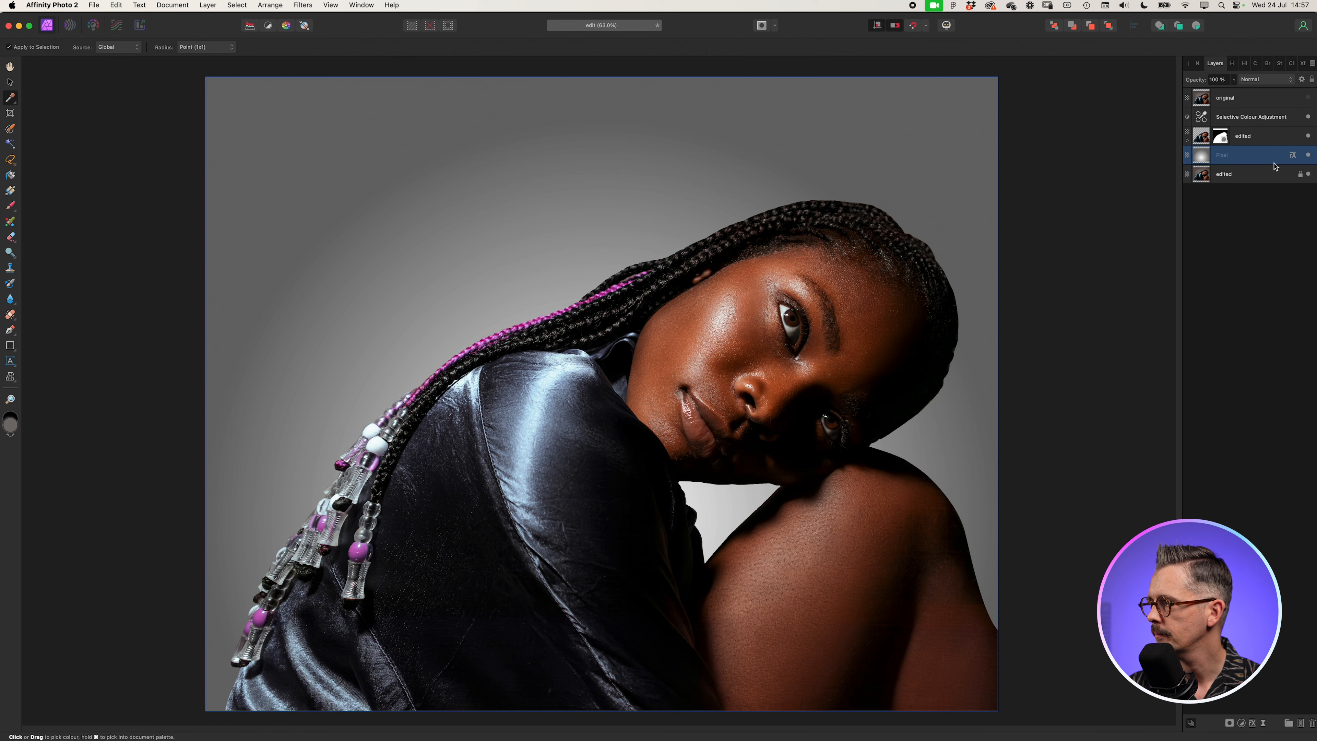
left_click(1293, 154)
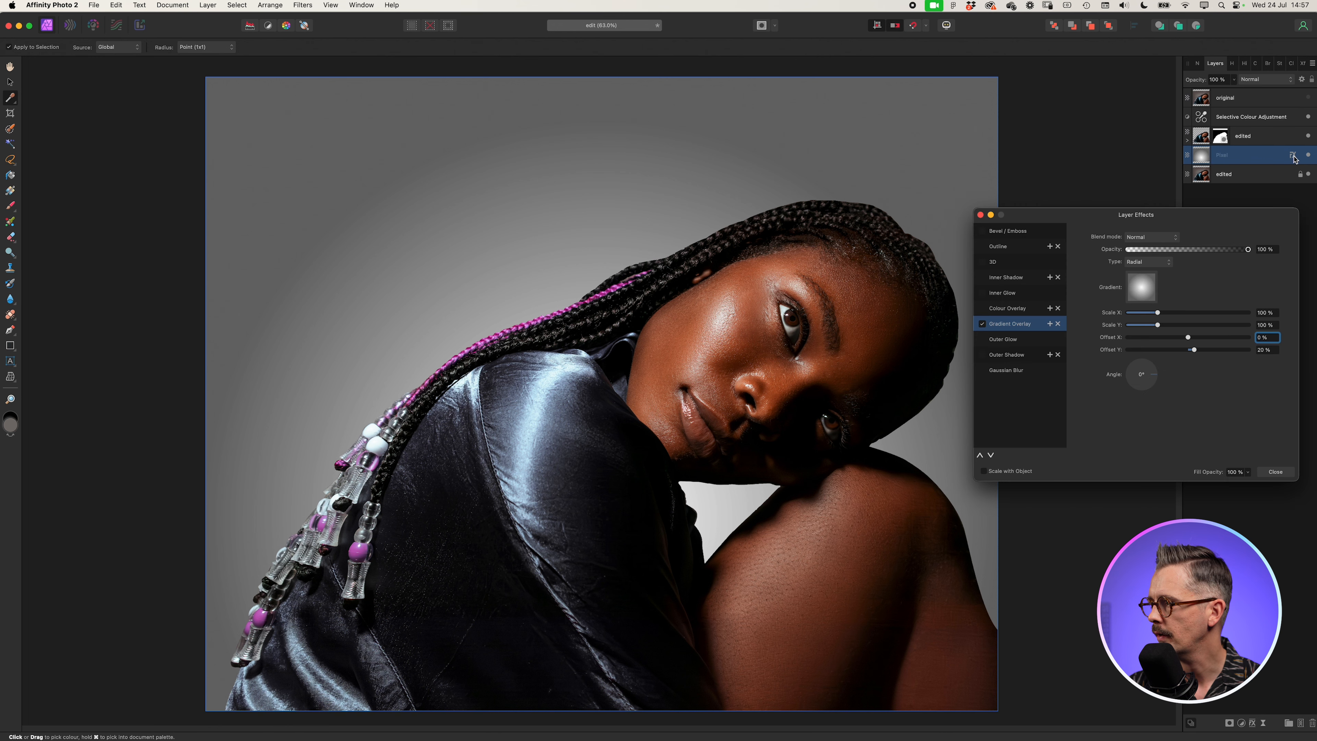
Step: Set the gradient's centre stop to hex colour 77726F using the RGB Hex sliders
left_click(1141, 293)
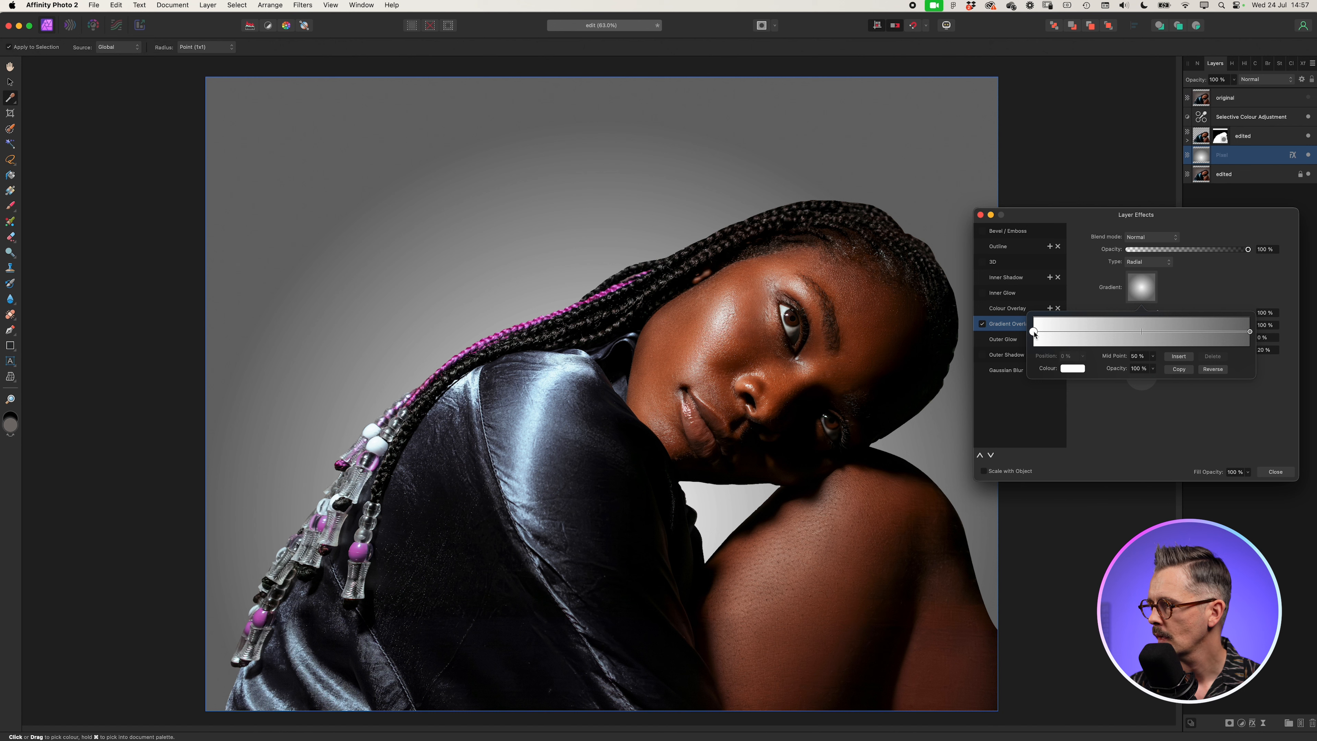
left_click(1069, 369)
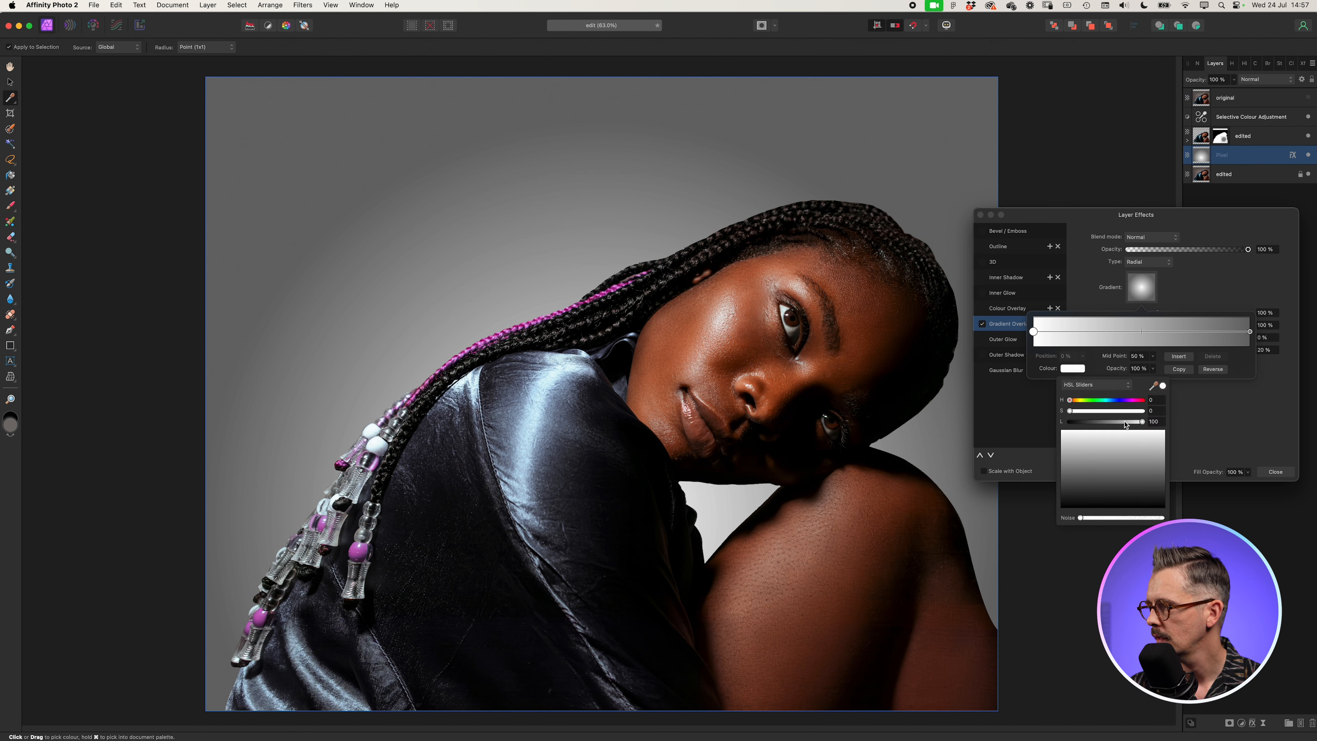
left_click(1104, 390)
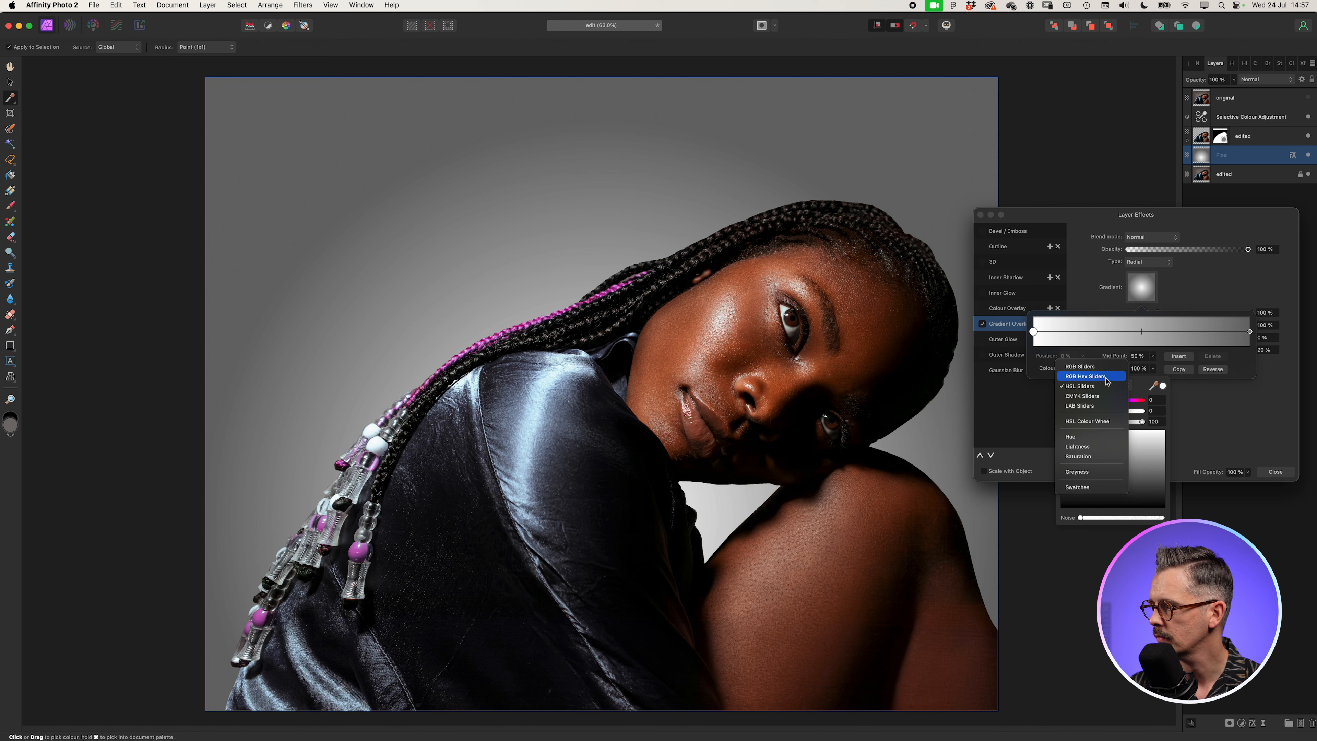
left_click(1111, 377)
left_click(1157, 433)
type("77726F")
key("Tab")
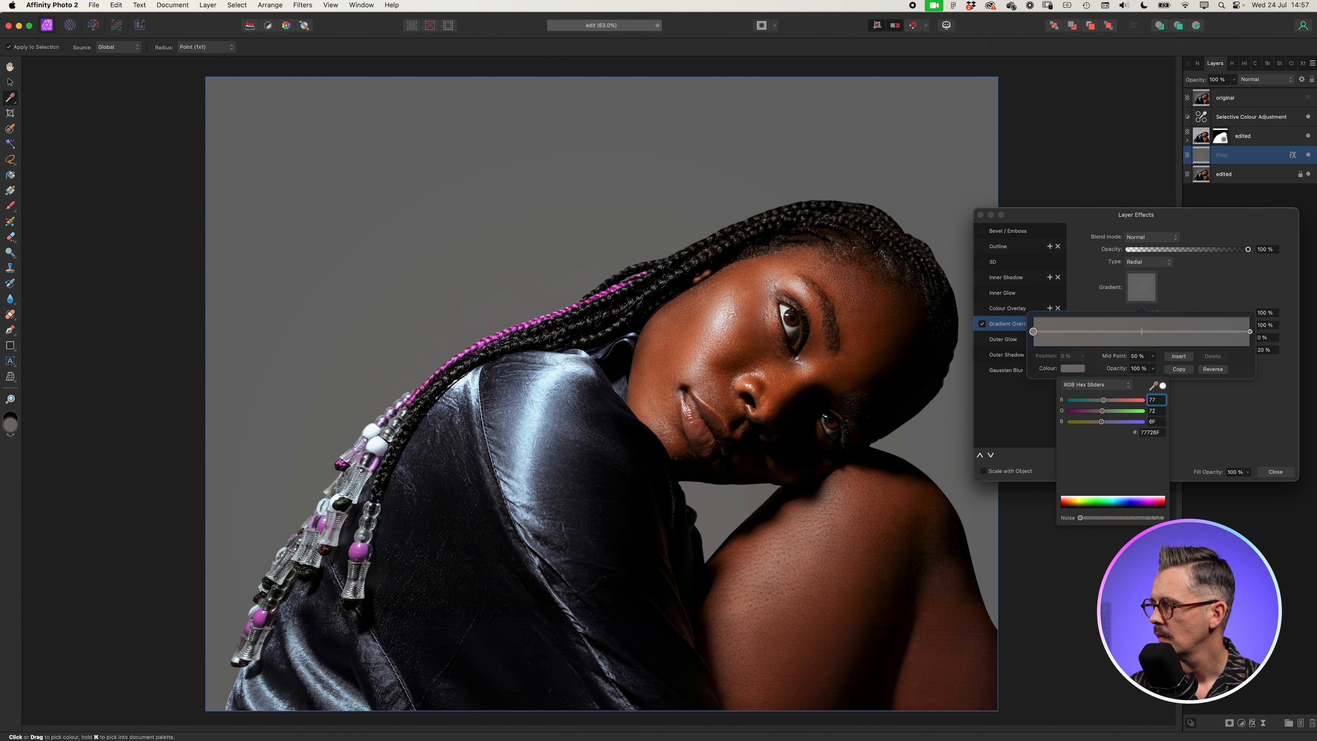
key("Escape")
Step: Set the gradient's outer stop to hex colour 77726F
left_click(1249, 332)
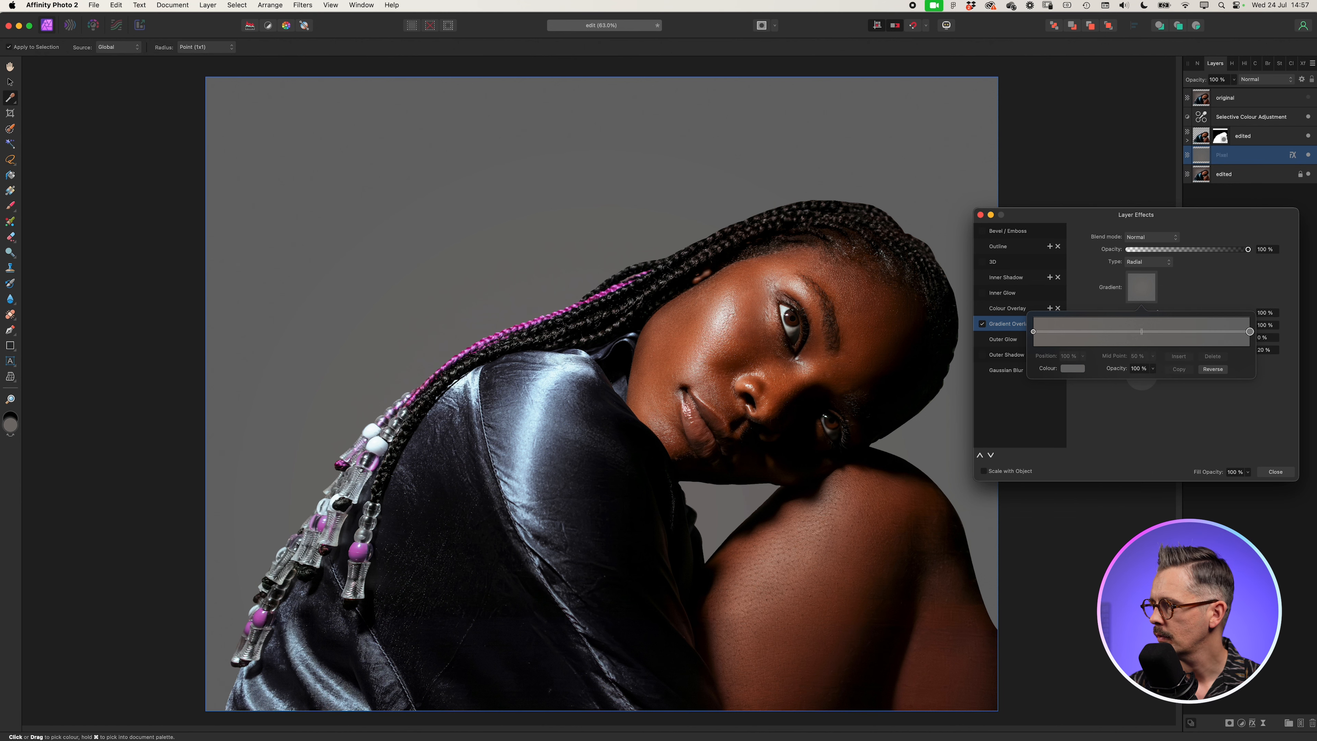
left_click(1073, 368)
left_click(1151, 432)
type("77726F")
key("Tab")
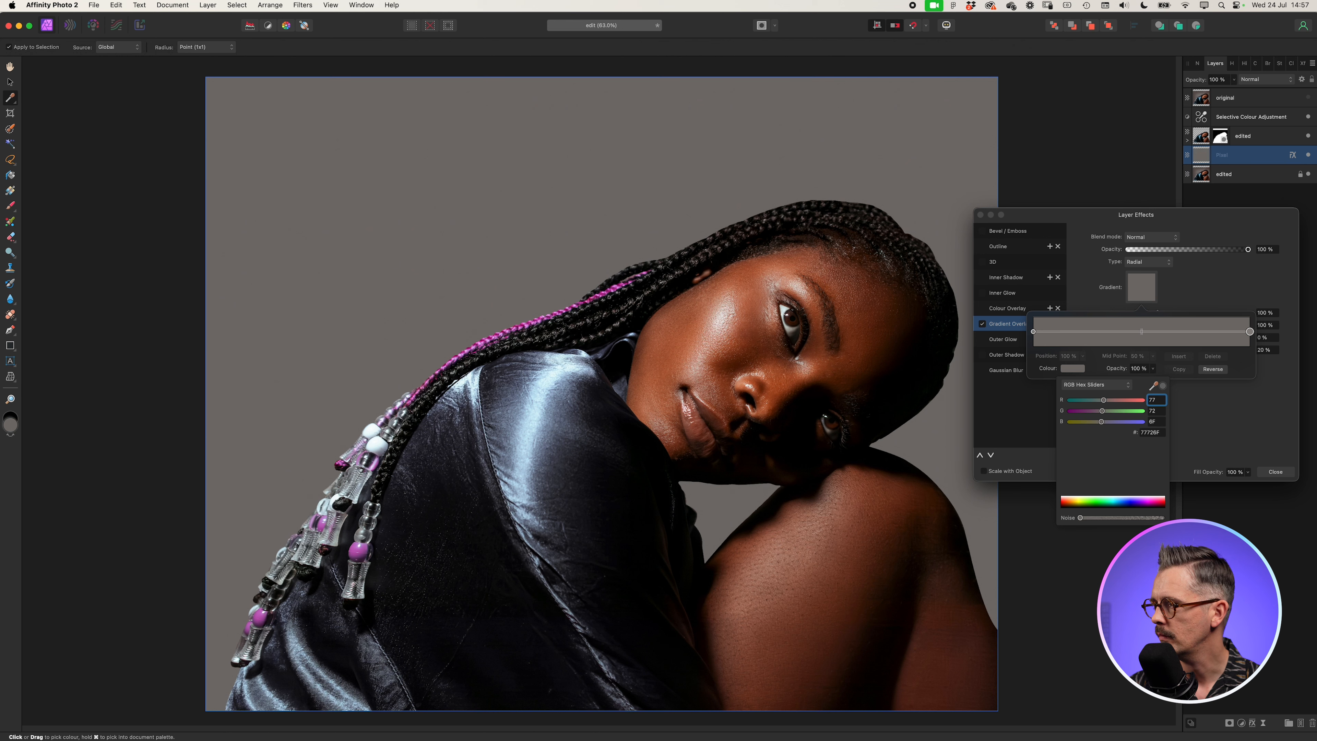
Step: Using the HSL sliders, darken the gradient's outer stop to a lightness of 42
left_click(1095, 385)
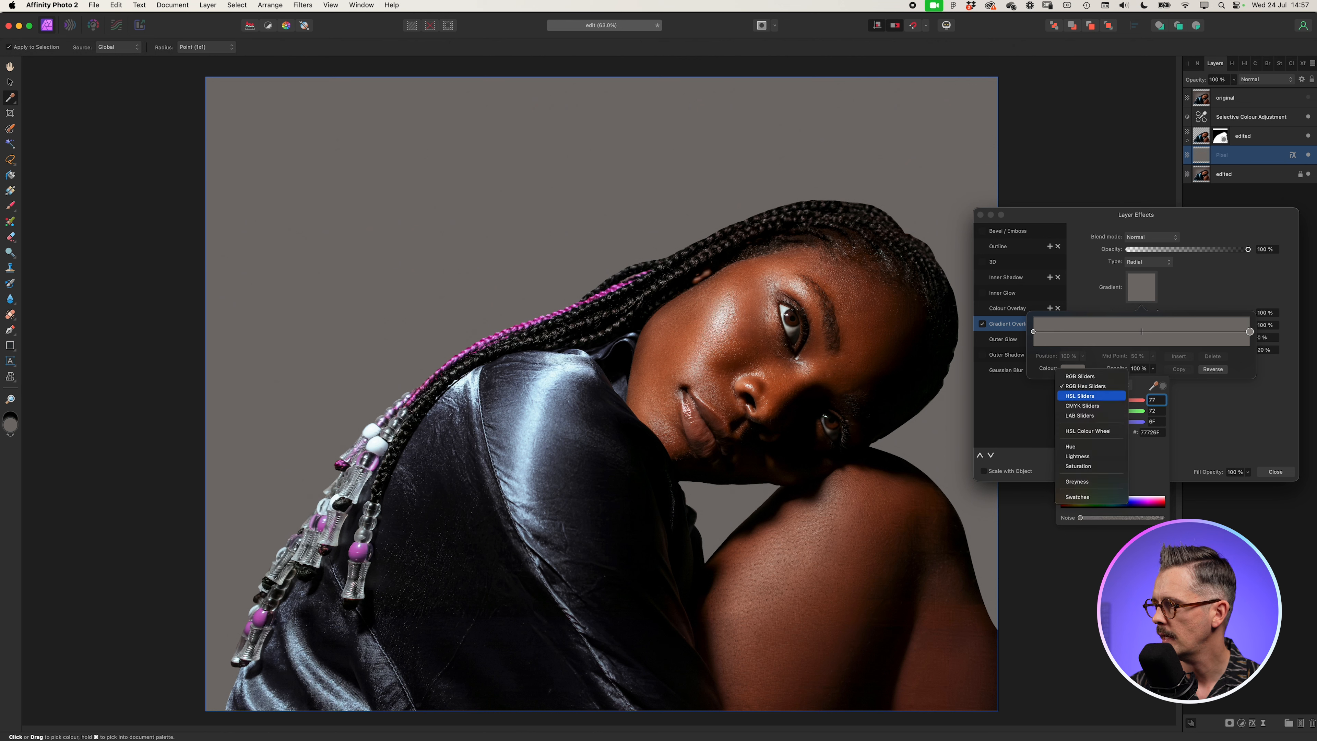
left_click(1091, 396)
left_click_drag(1074, 400, 1074, 400)
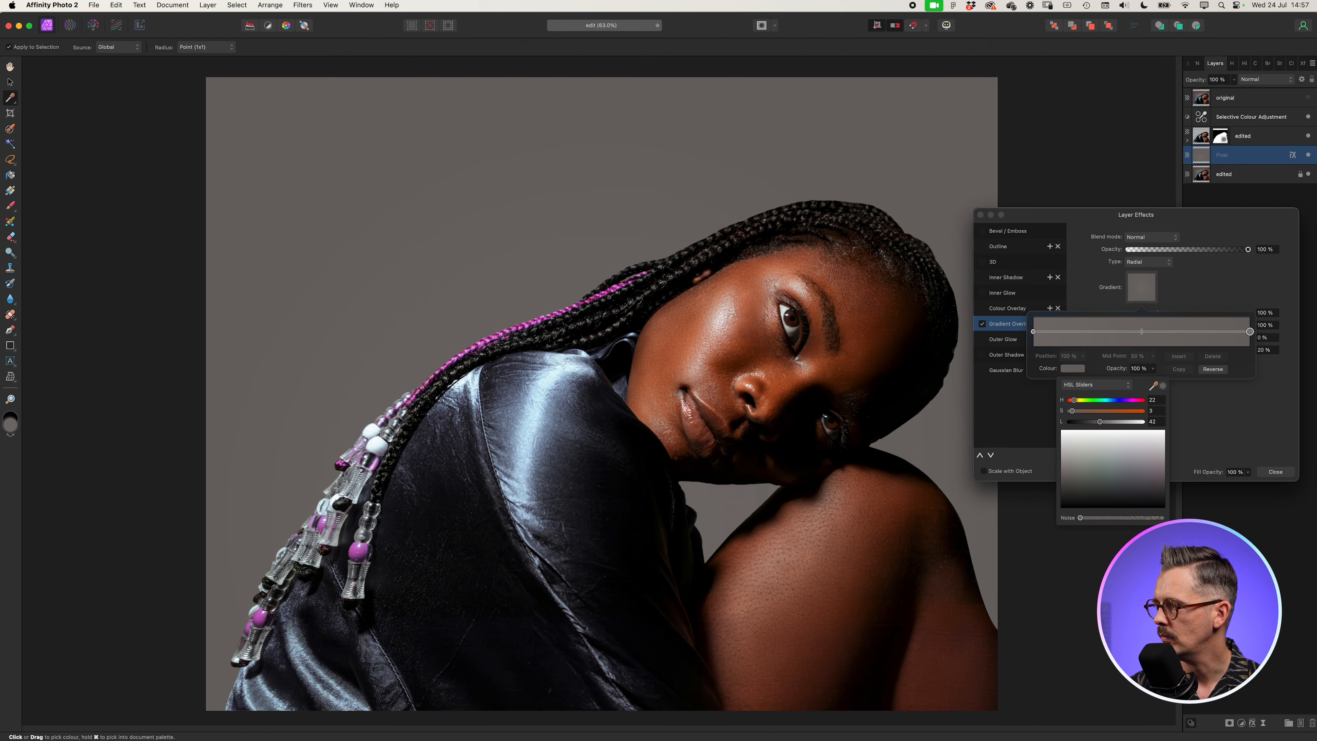
Step: Lighten the gradient's centre stop to a lightness of 75 and close the layer effects
left_click(1033, 331)
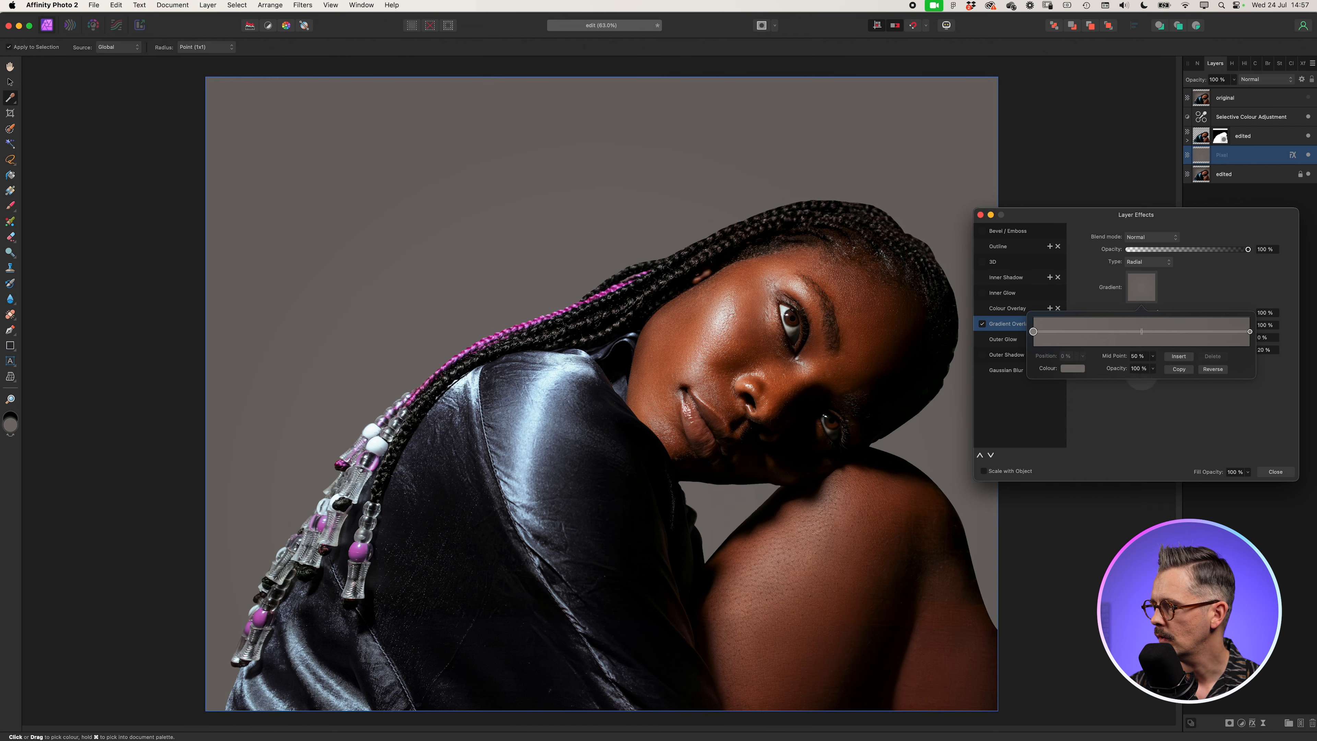
left_click(1072, 369)
left_click_drag(1102, 421, 1122, 422)
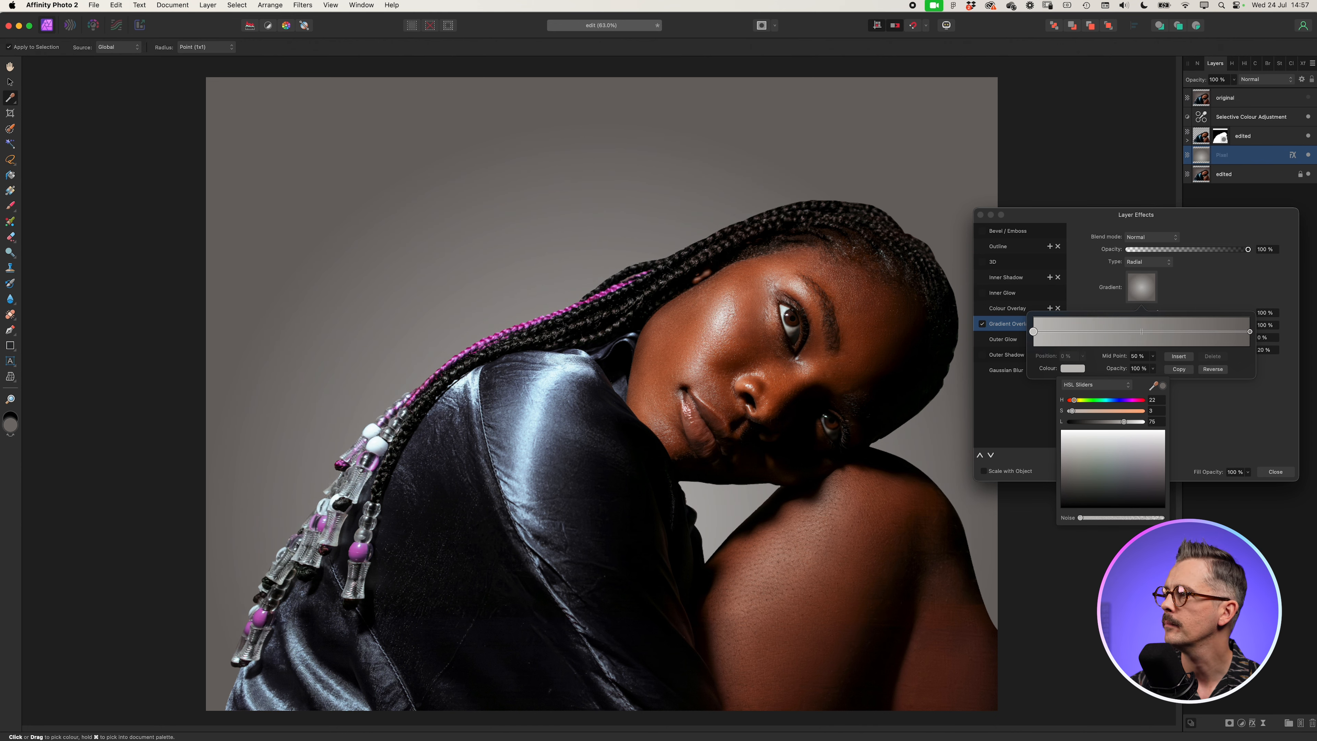
key("Escape")
key("Escape")
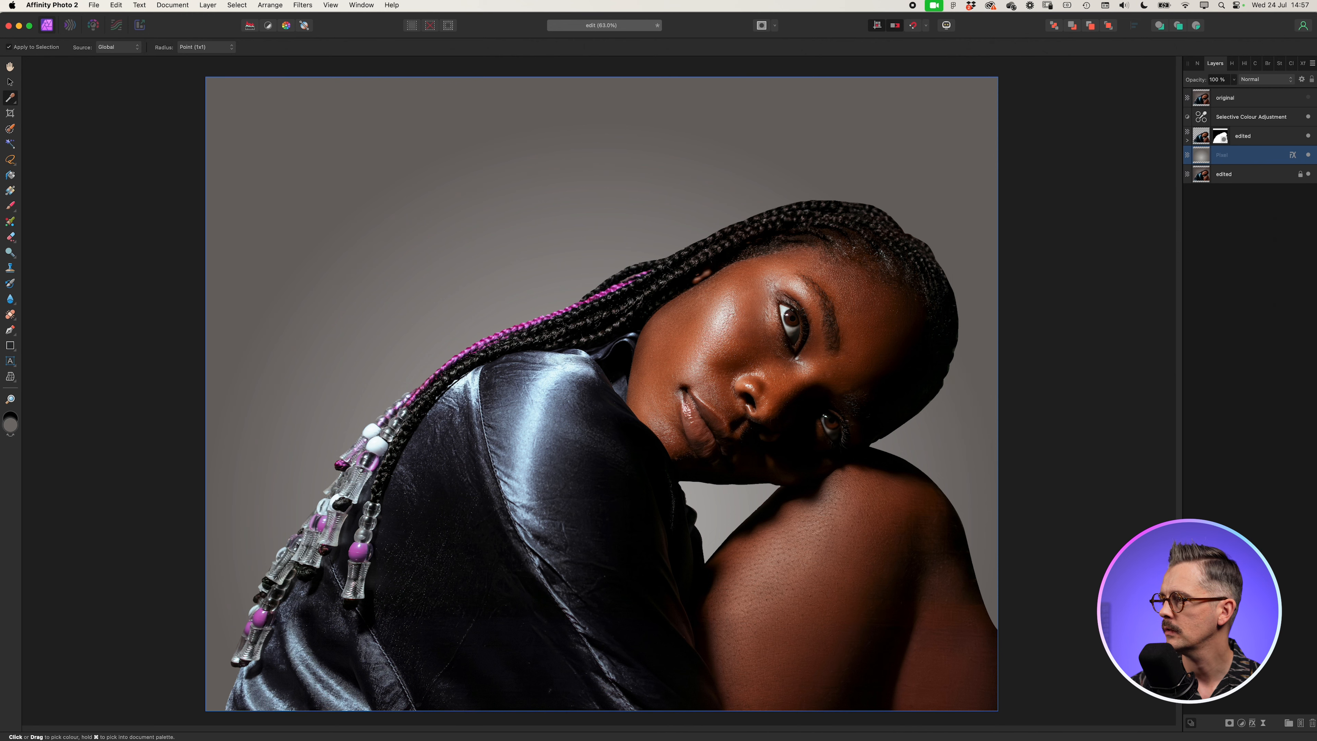
Step: Examine the layer effects on the gradient and original layers, toggling the original and Selective Colour Adjustment layers to find the misplaced gradient
key("super+minus")
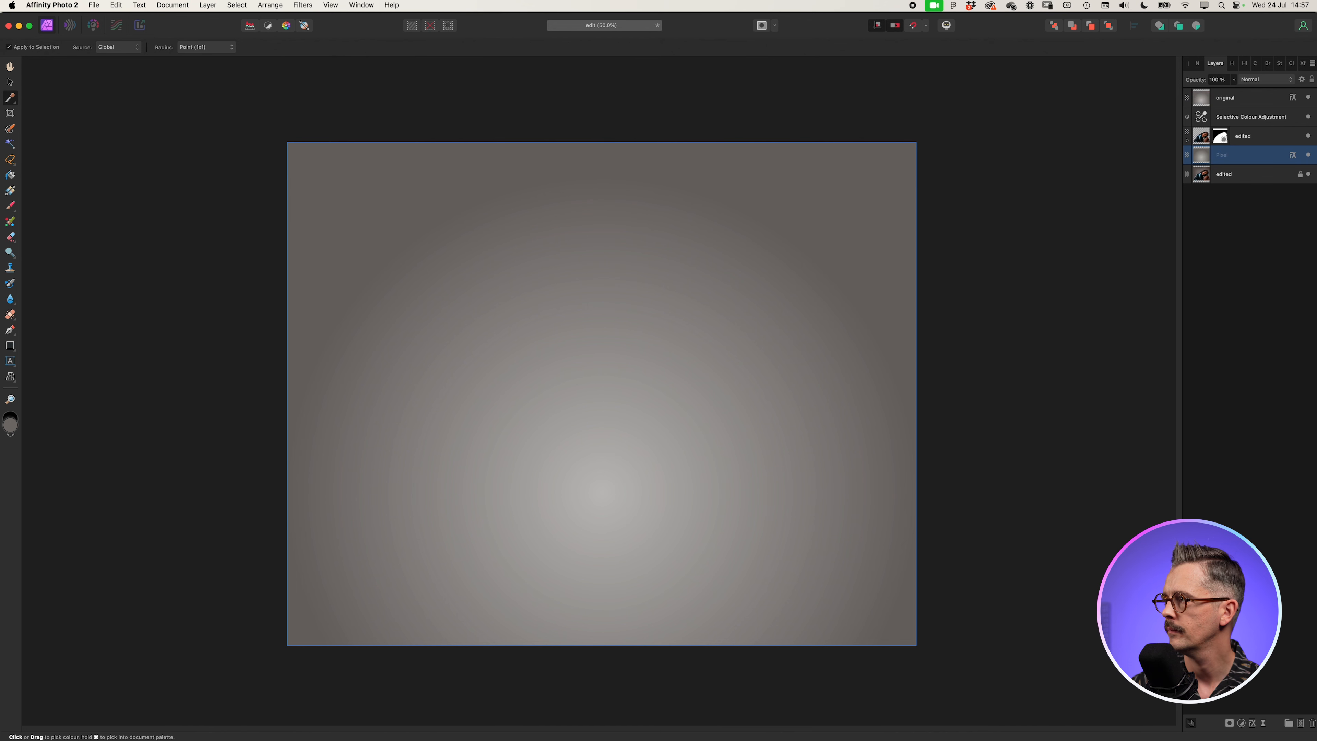
key("super+z")
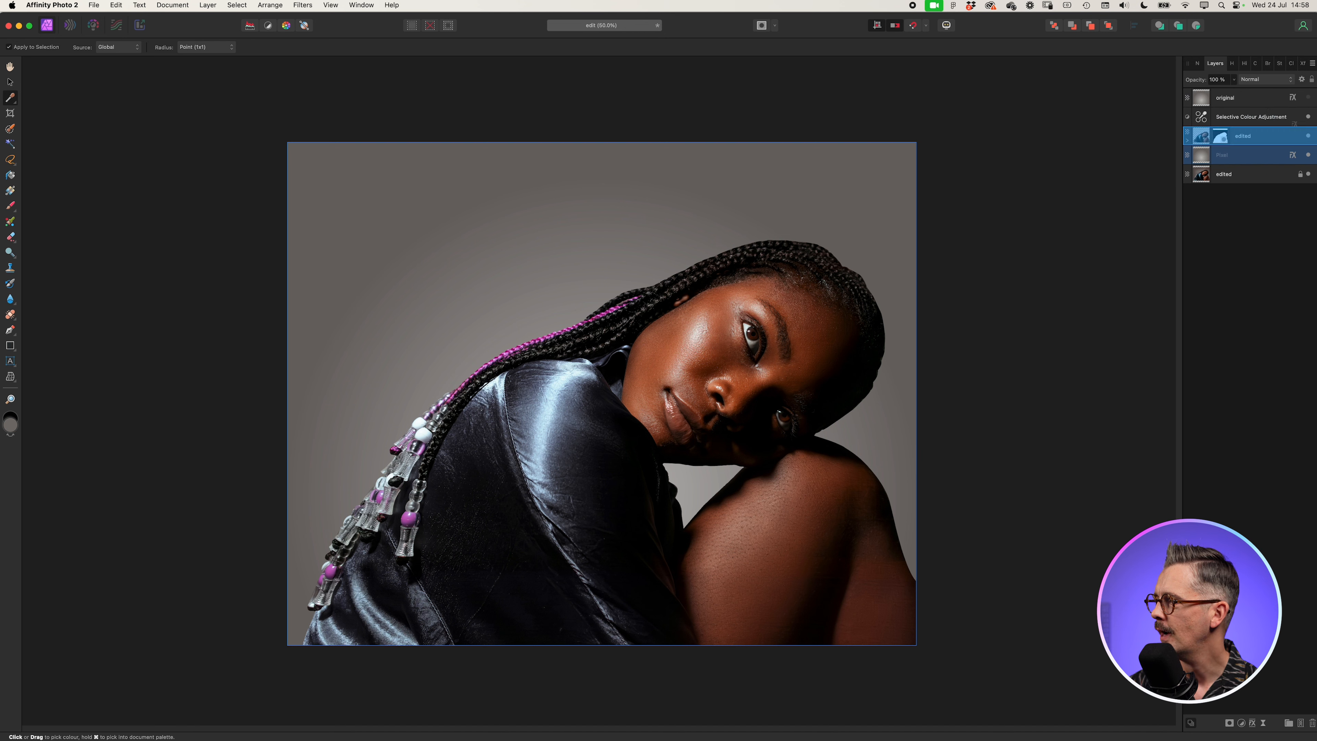
left_click_drag(1291, 153, 1293, 154)
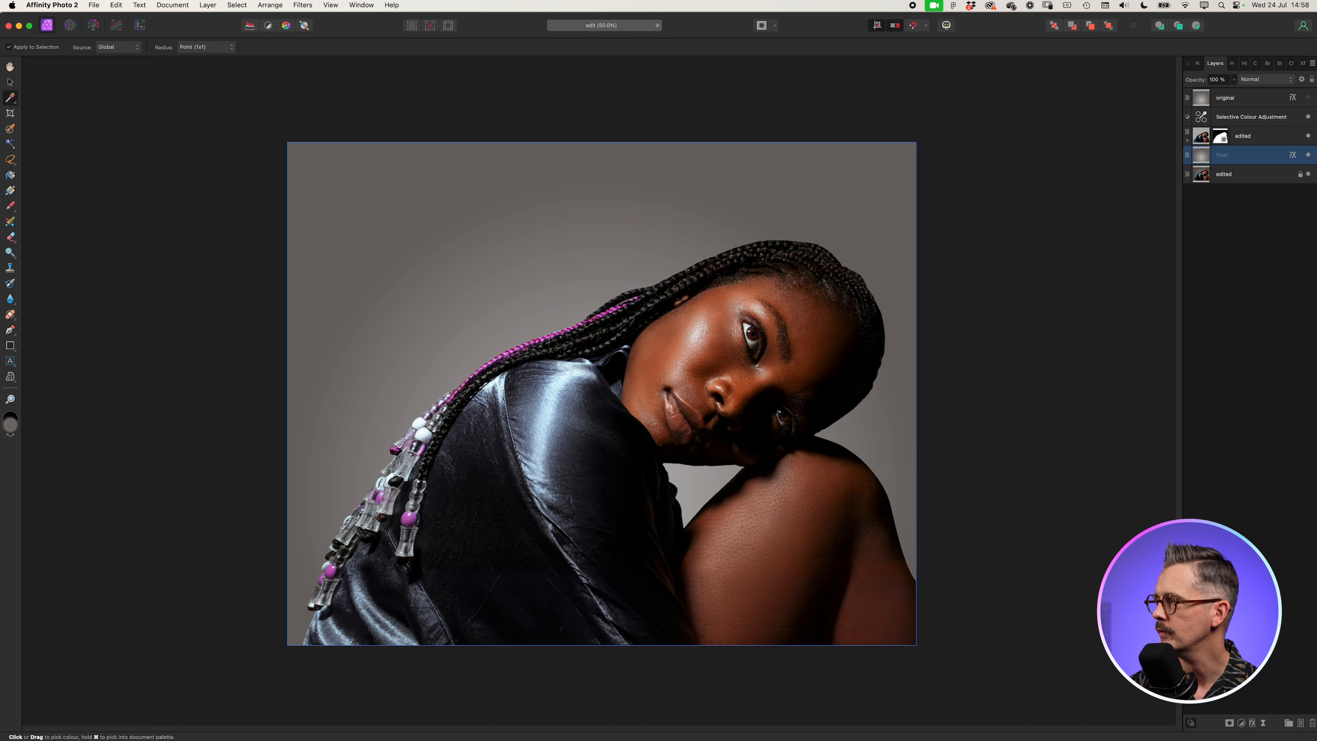
left_click(1293, 154)
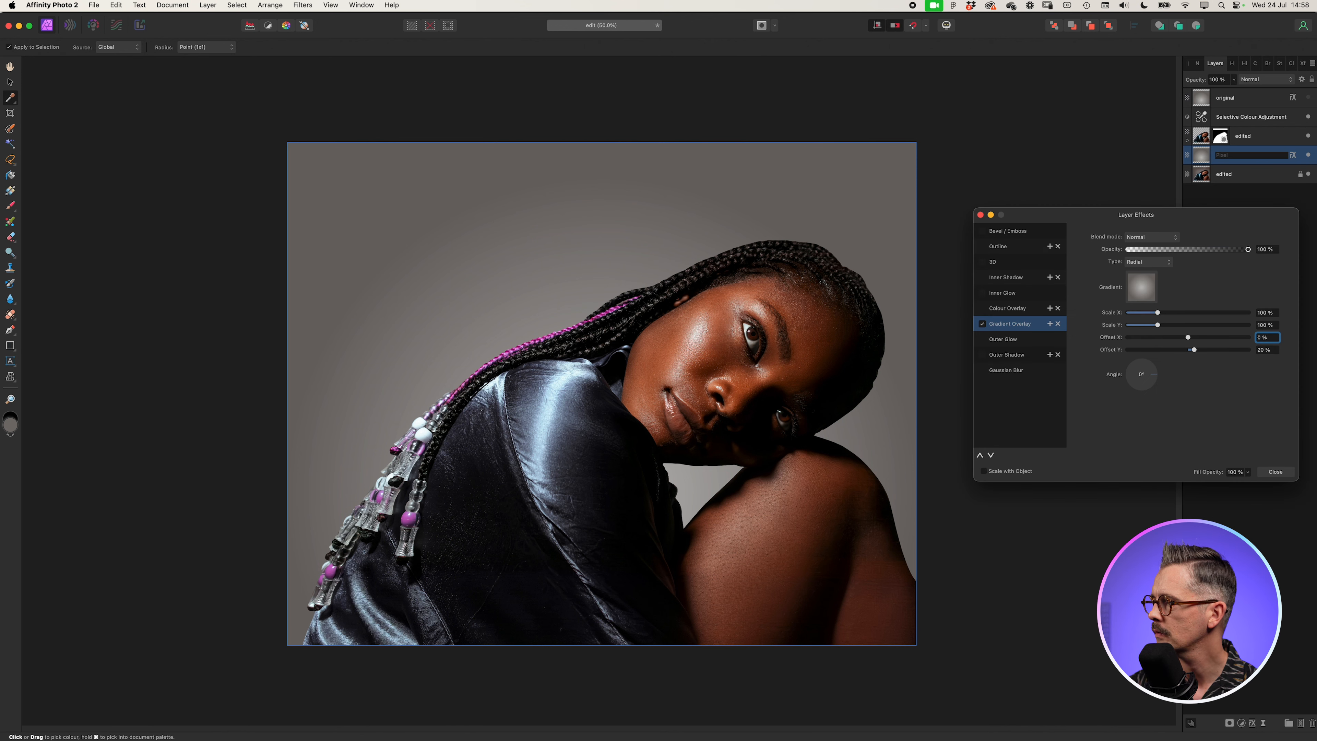
left_click(1292, 97)
key("Escape")
left_click(1308, 97)
left_click(1308, 97)
left_click(1308, 117)
left_click(1308, 97)
left_click(1308, 98)
left_click(1308, 116)
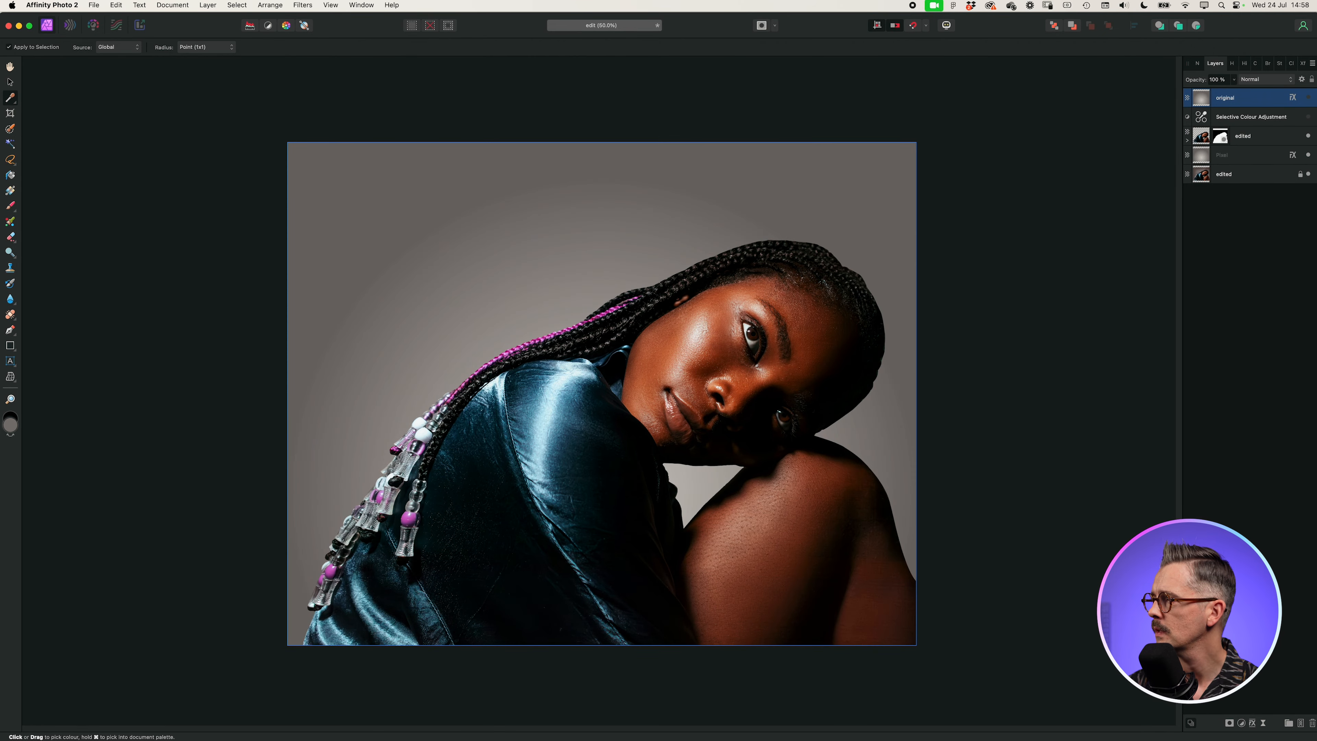
Step: Turn off the Gradient Overlay effect on the original layer
left_click(1293, 98)
left_click(982, 323)
left_click(981, 214)
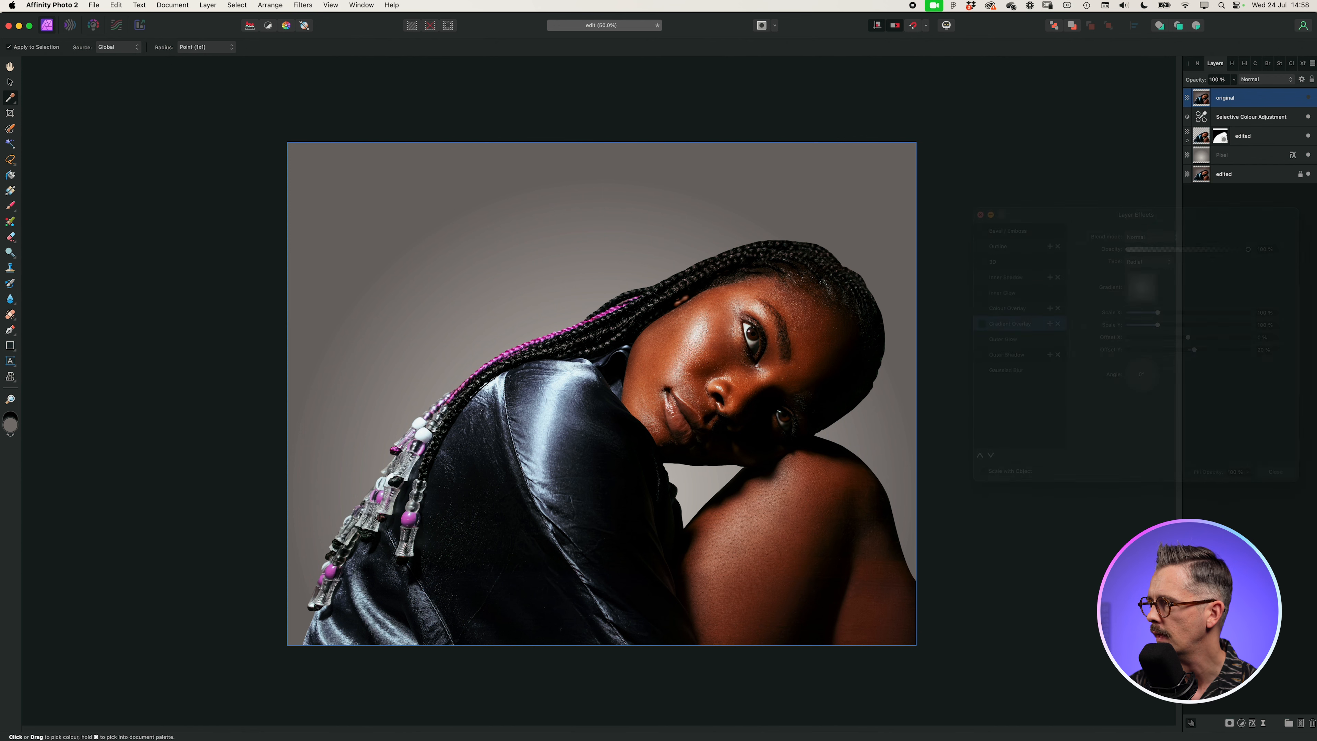
Step: Compare the edit with the source photo by showing and hiding the original layer, leaving it hidden
key("super+z")
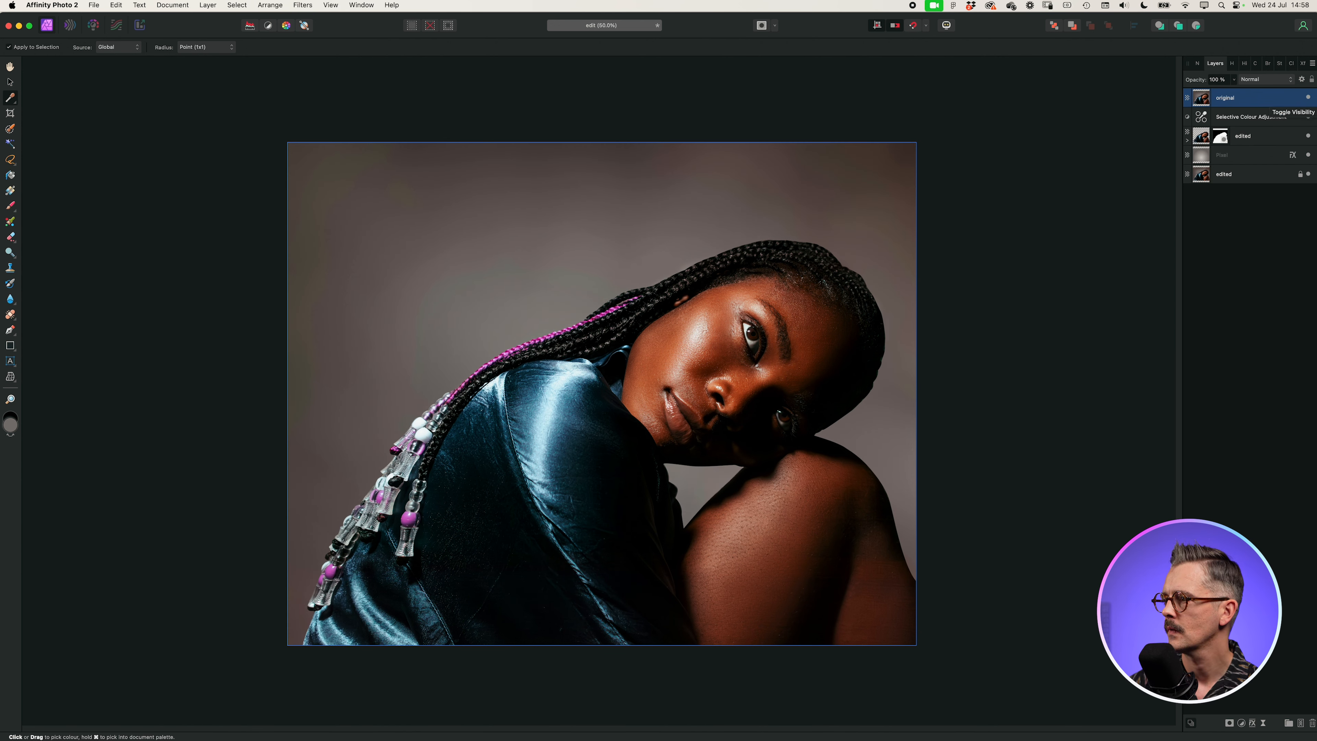
left_click(1308, 98)
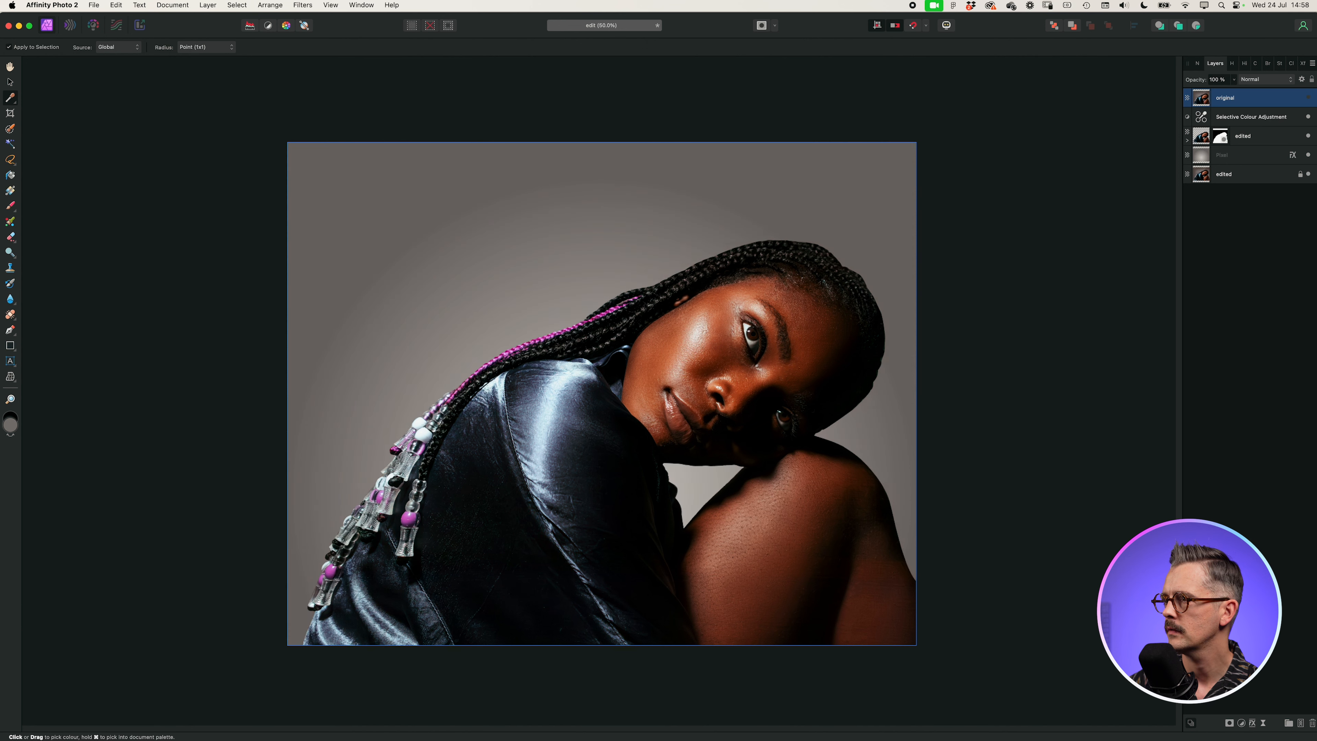
left_click(1308, 98)
left_click(1308, 98)
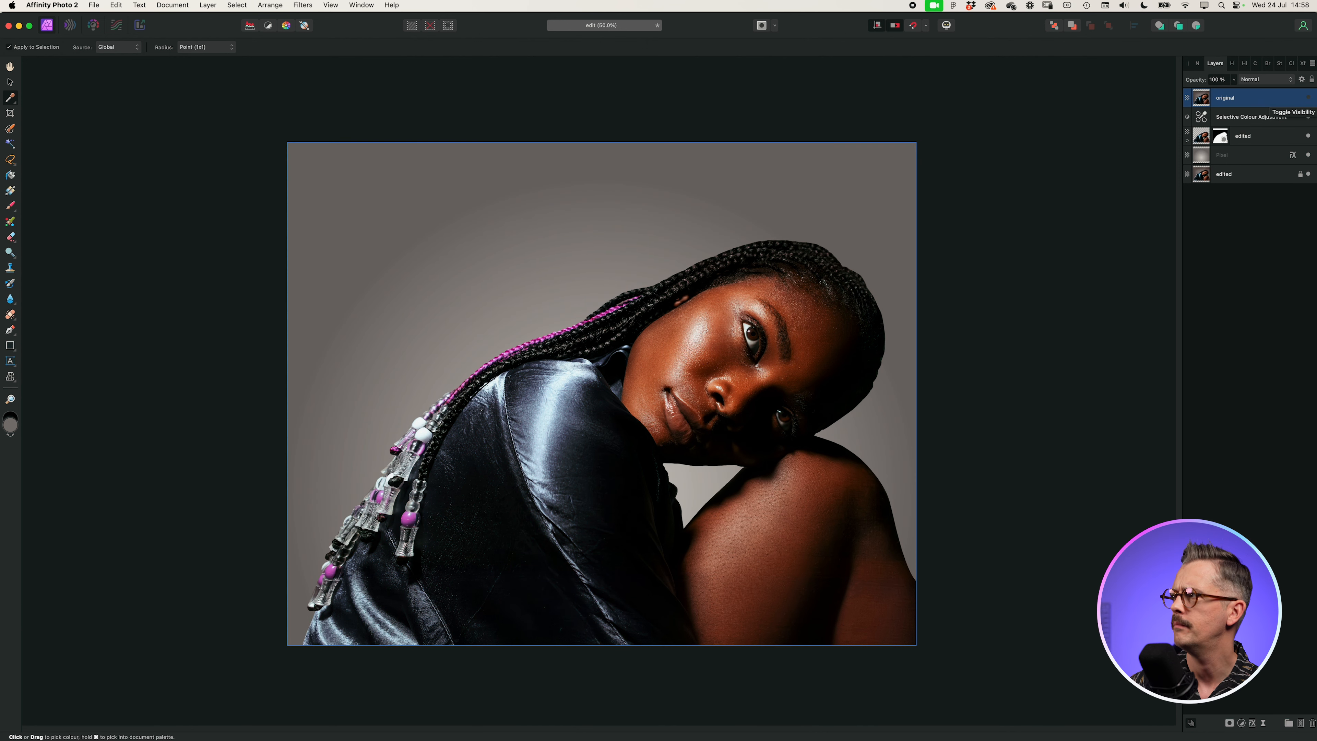
left_click(1308, 97)
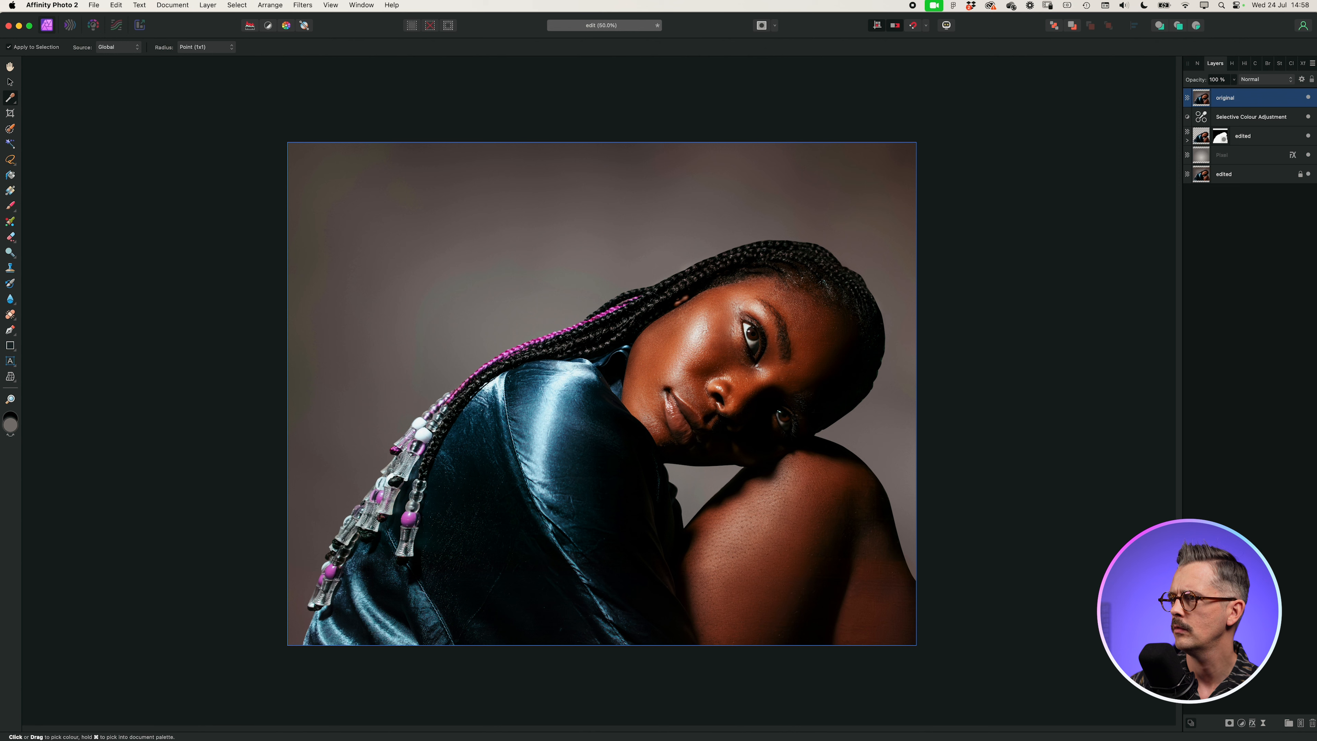
left_click(1308, 97)
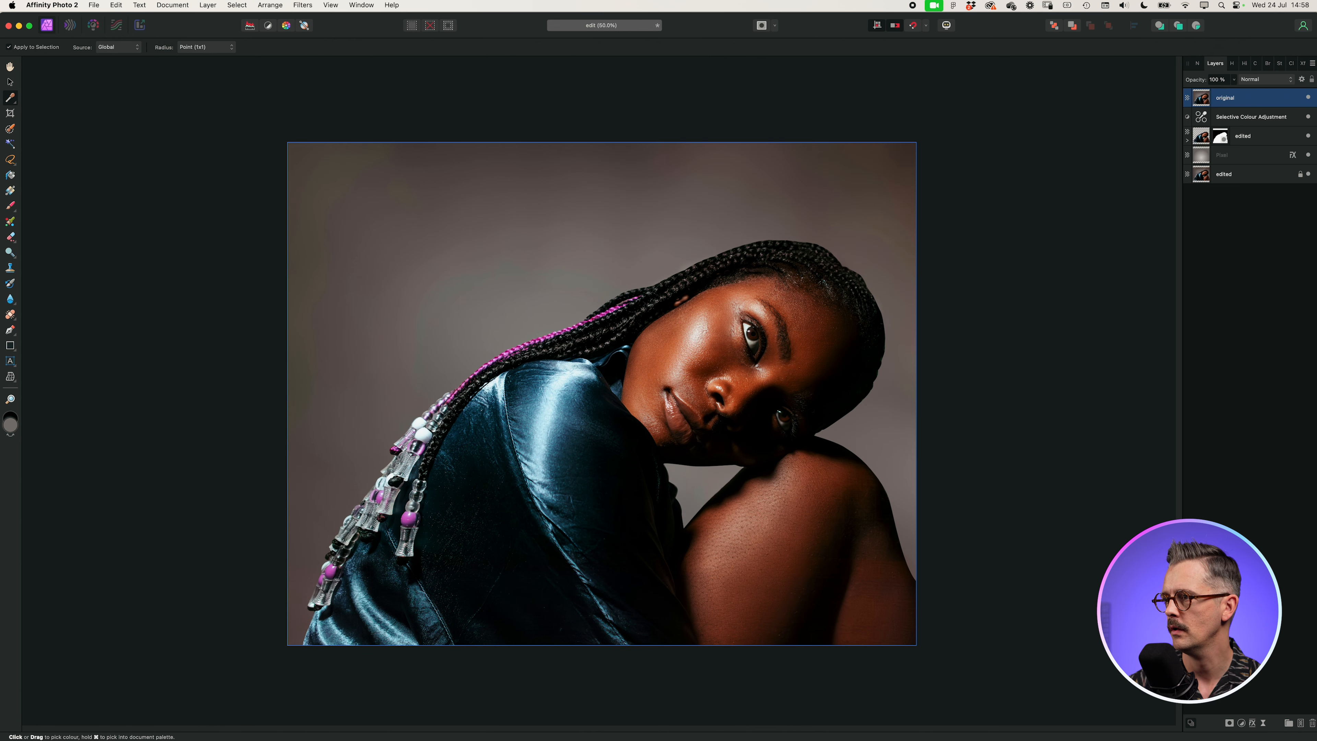
left_click(1308, 98)
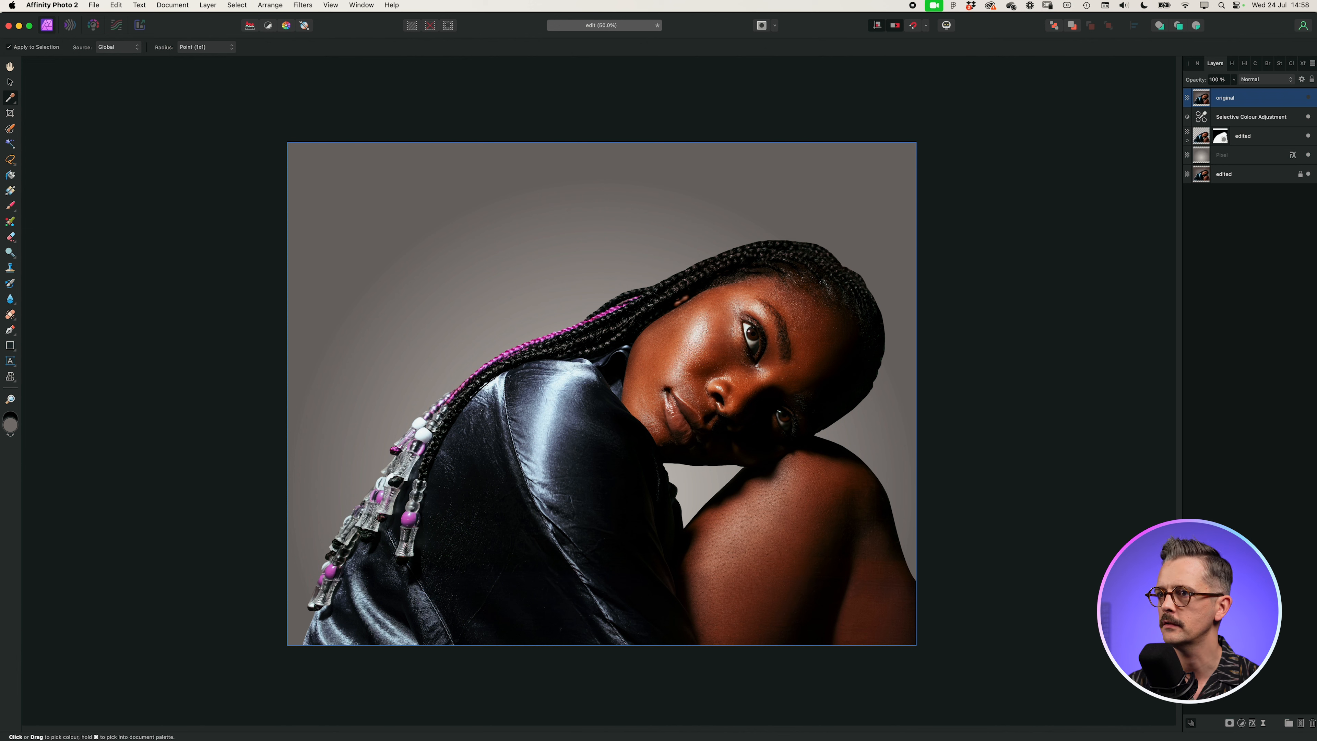
Step: Add a new pixel layer above the Selective Colour Adjustment and fill it with black
key("h")
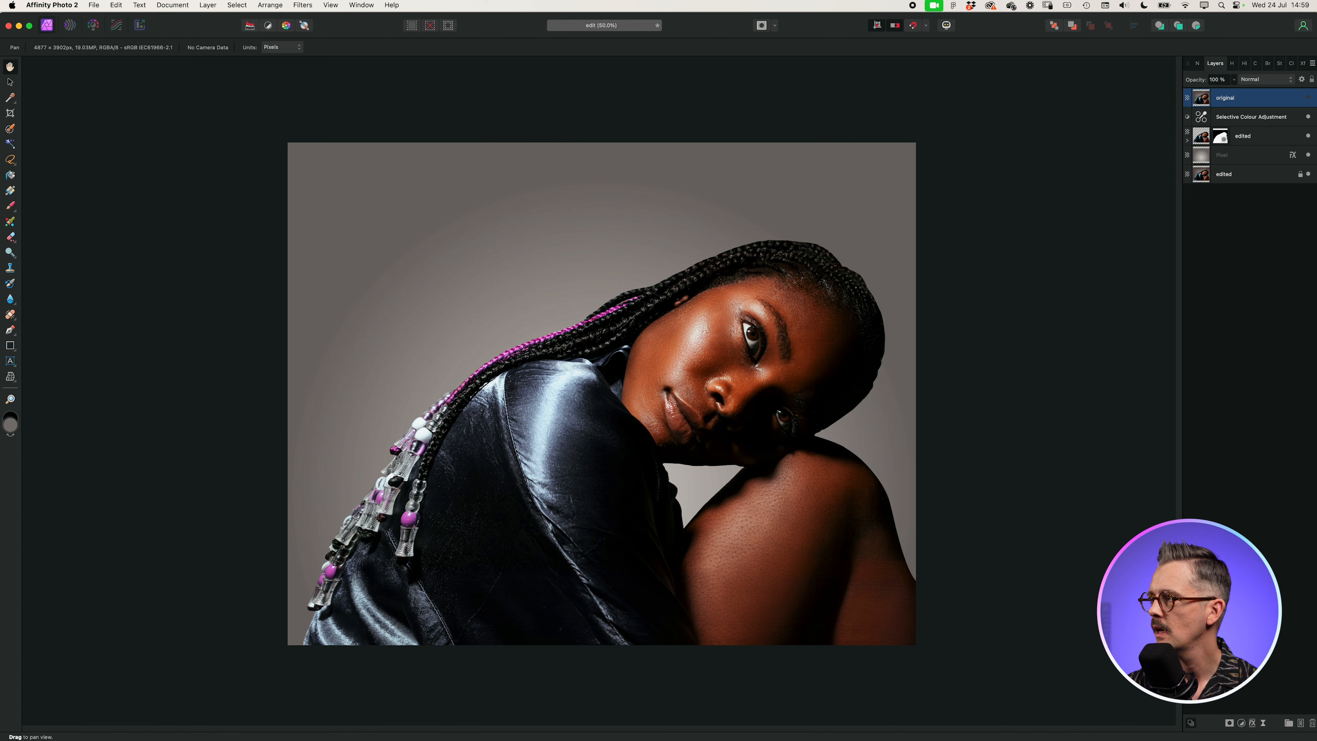
left_click(1251, 116)
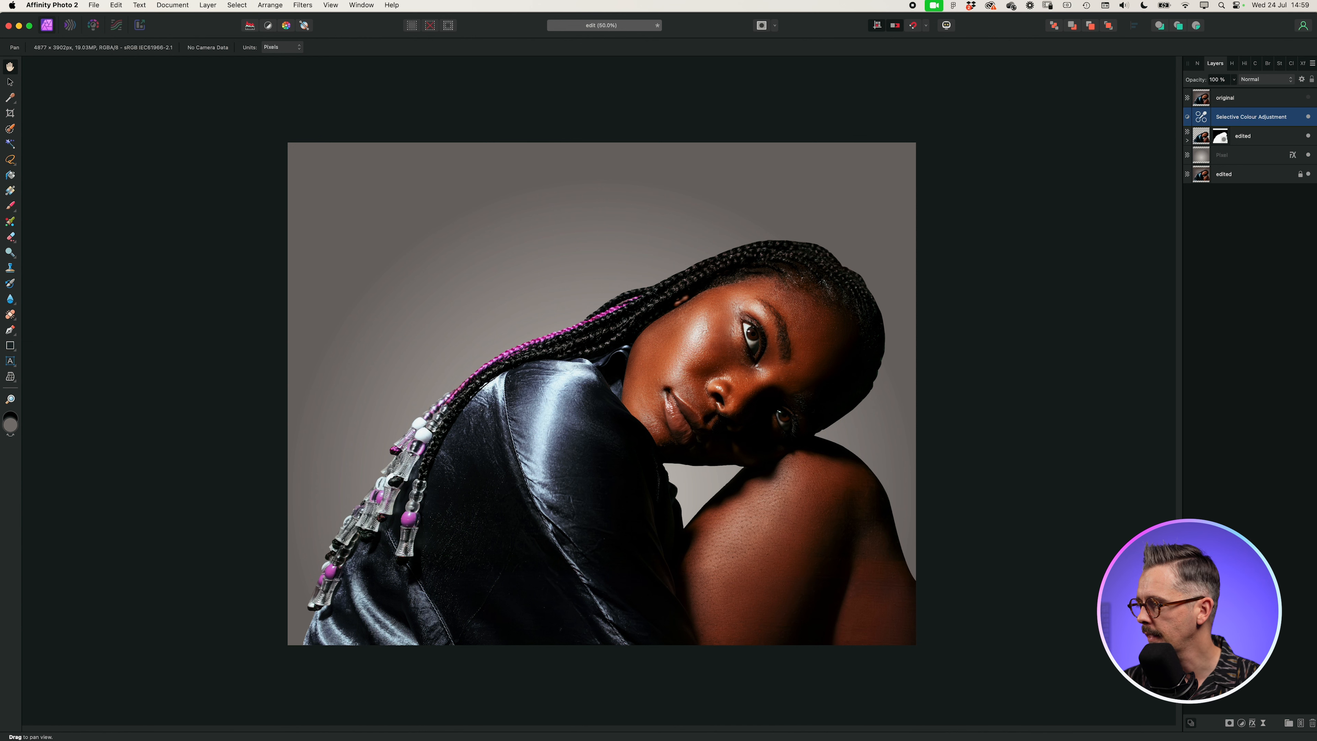
left_click(1301, 723)
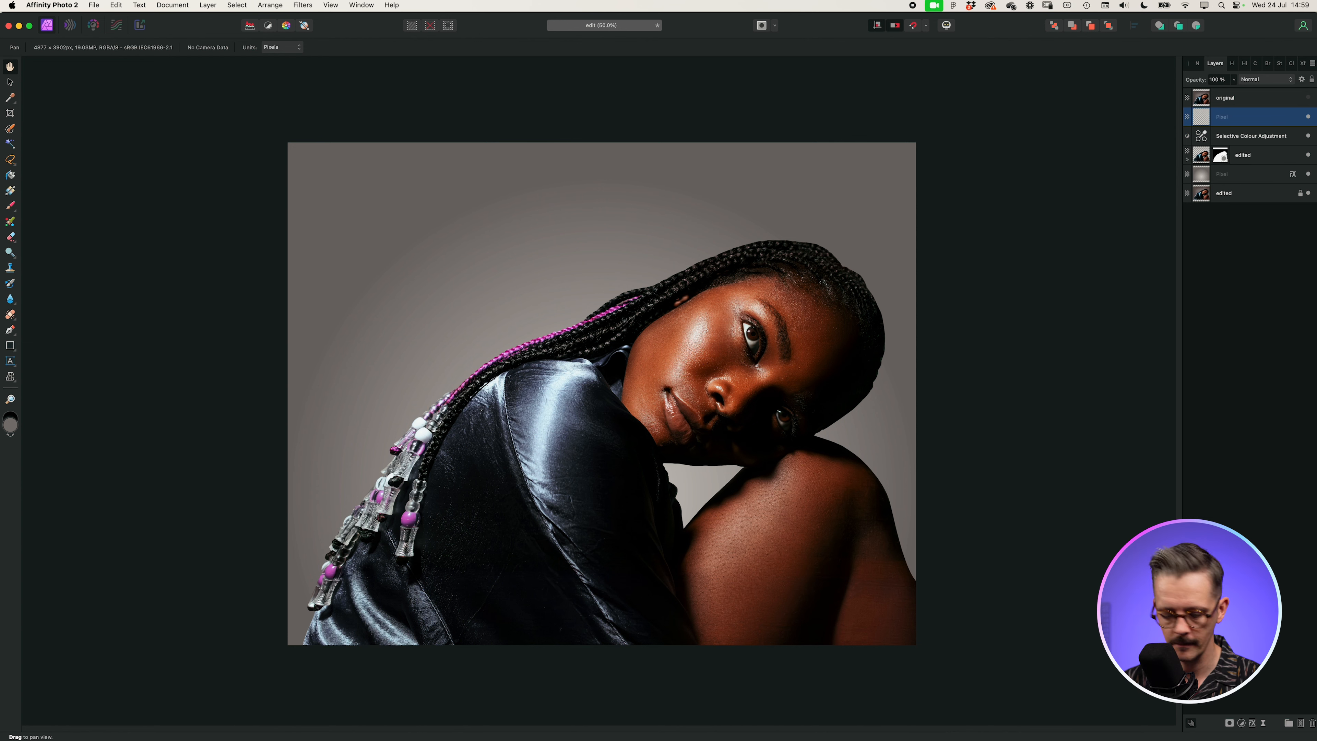
key("d")
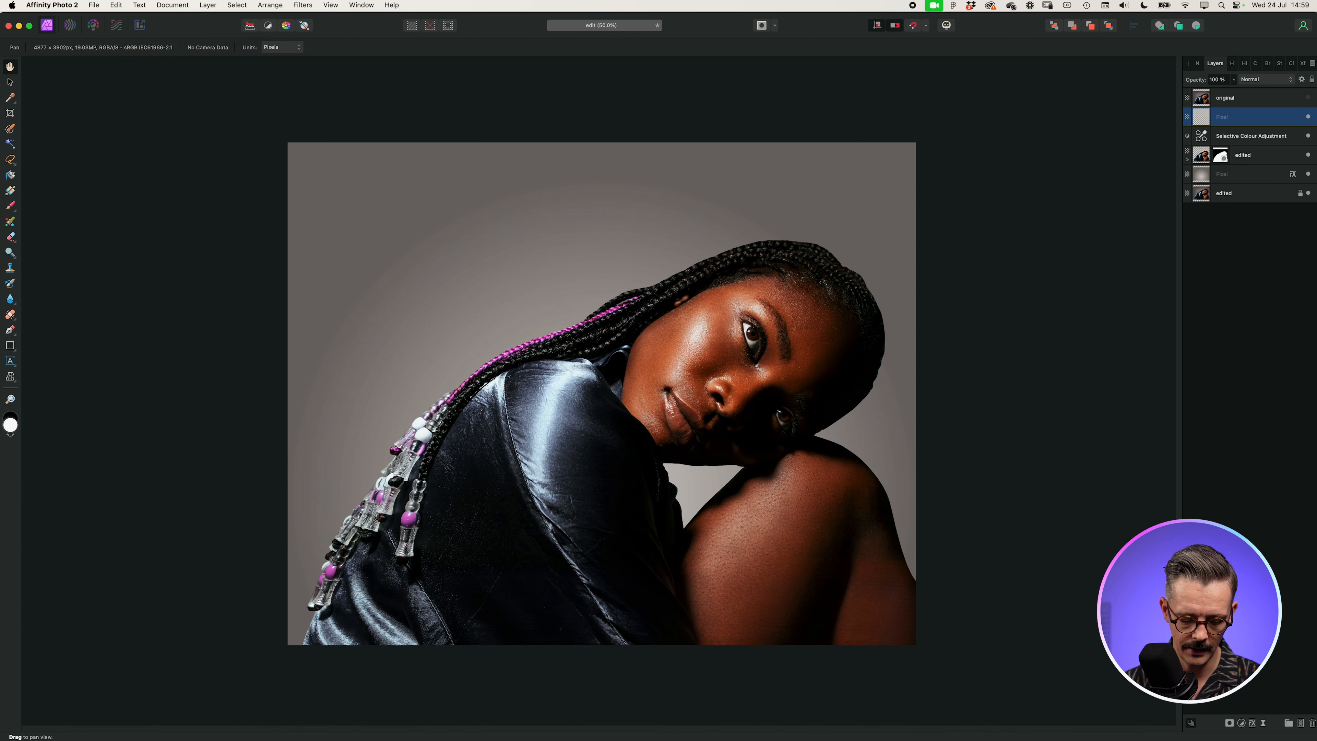
key("alt+BackSpace")
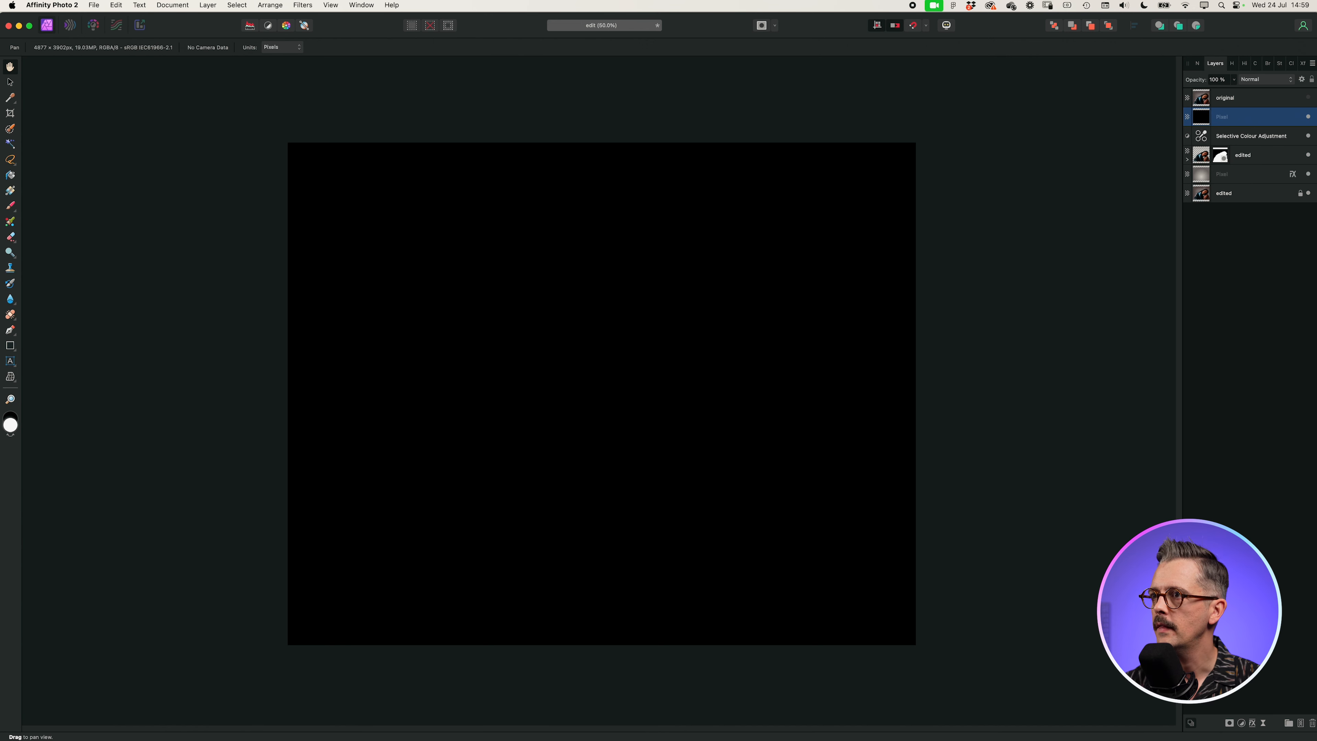
Step: Apply monochromatic Gaussian noise at 100% intensity to the black layer, checking it in the split and mirrored previews
left_click(302, 5)
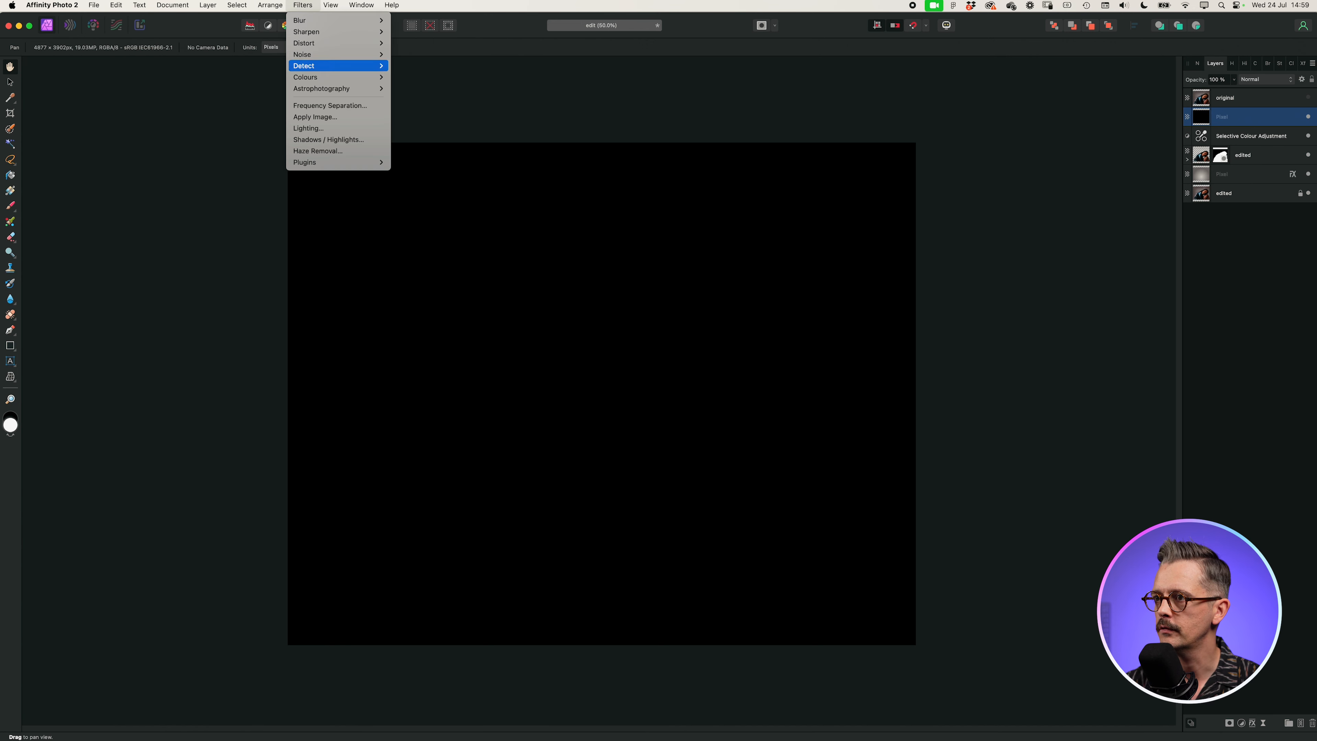
mouse_move(337, 55)
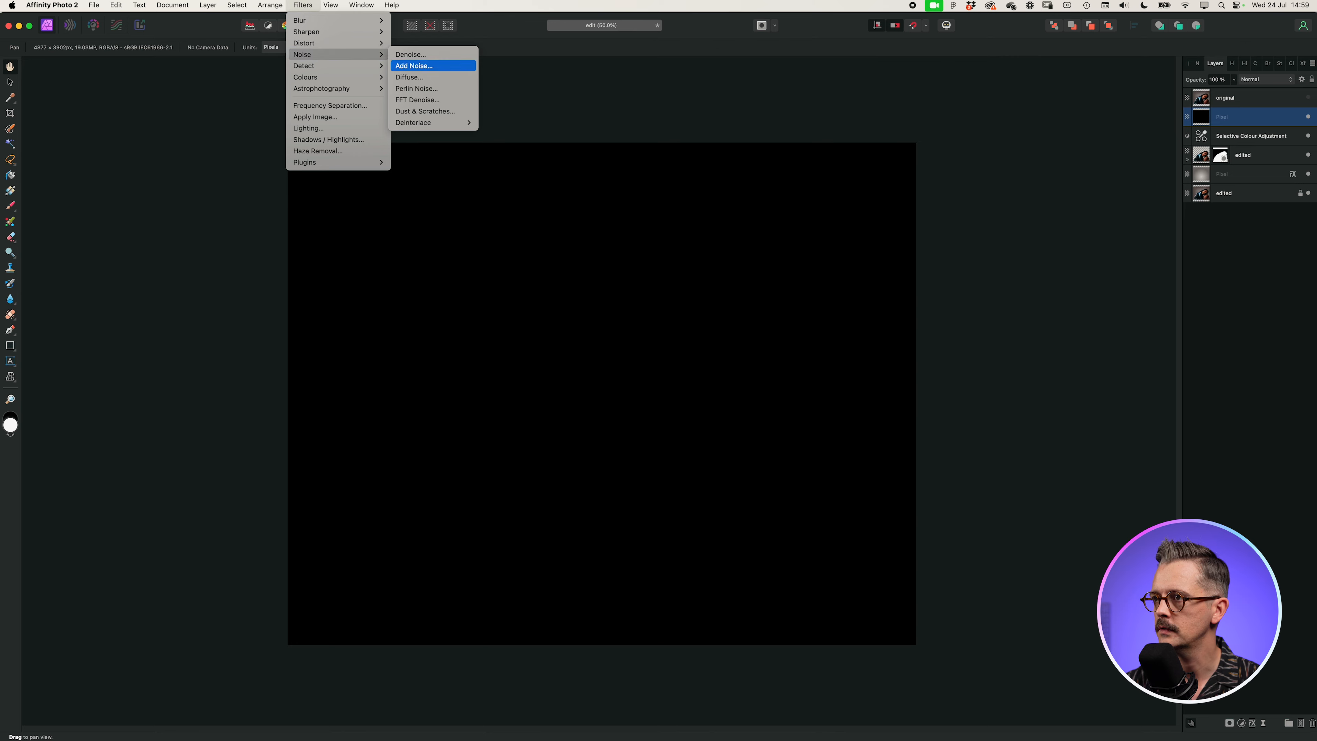
left_click(414, 66)
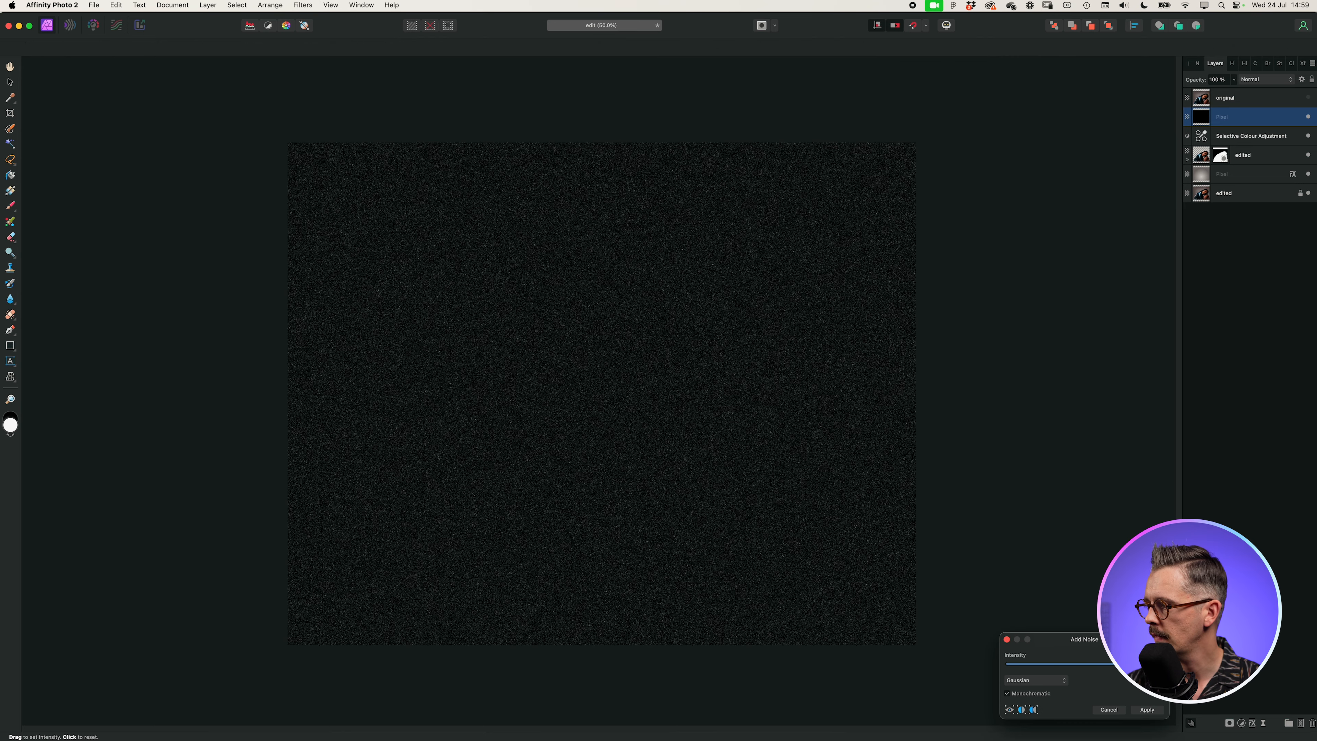
left_click(1036, 680)
key("Escape")
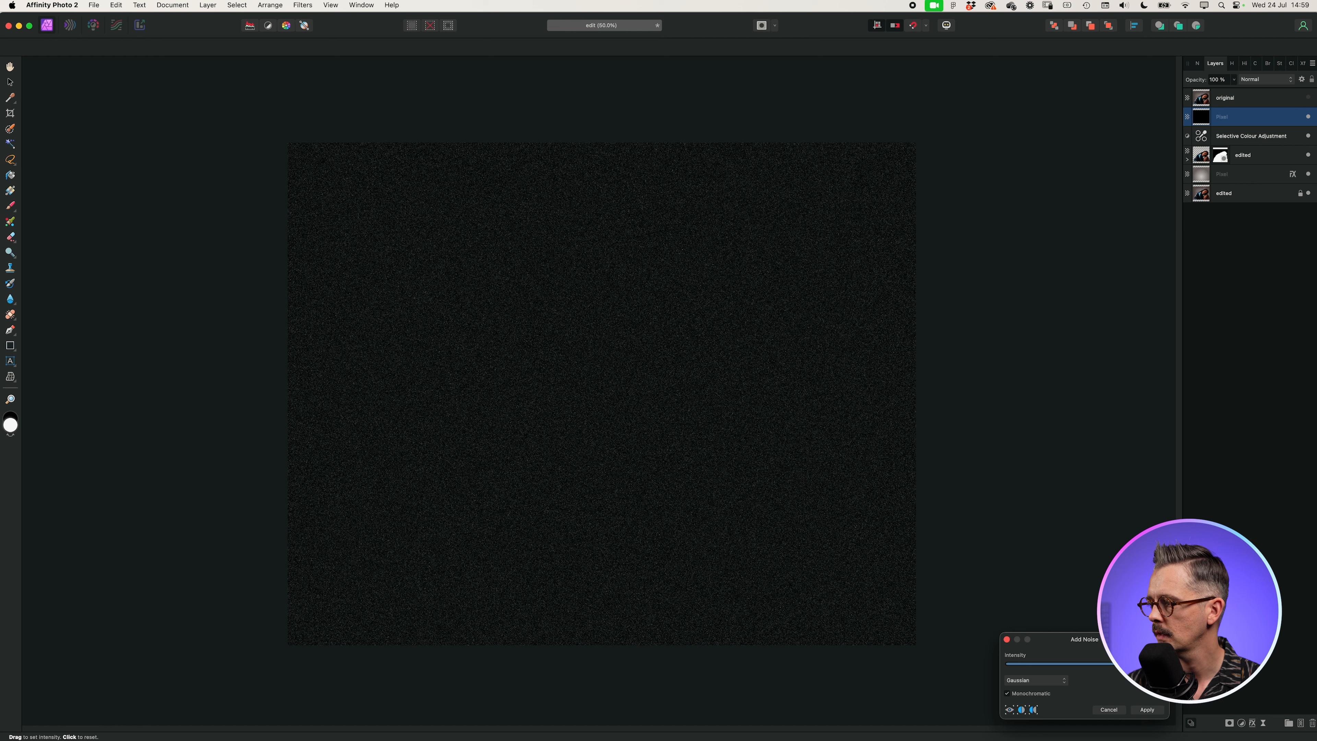
left_click_drag(1084, 640, 1037, 243)
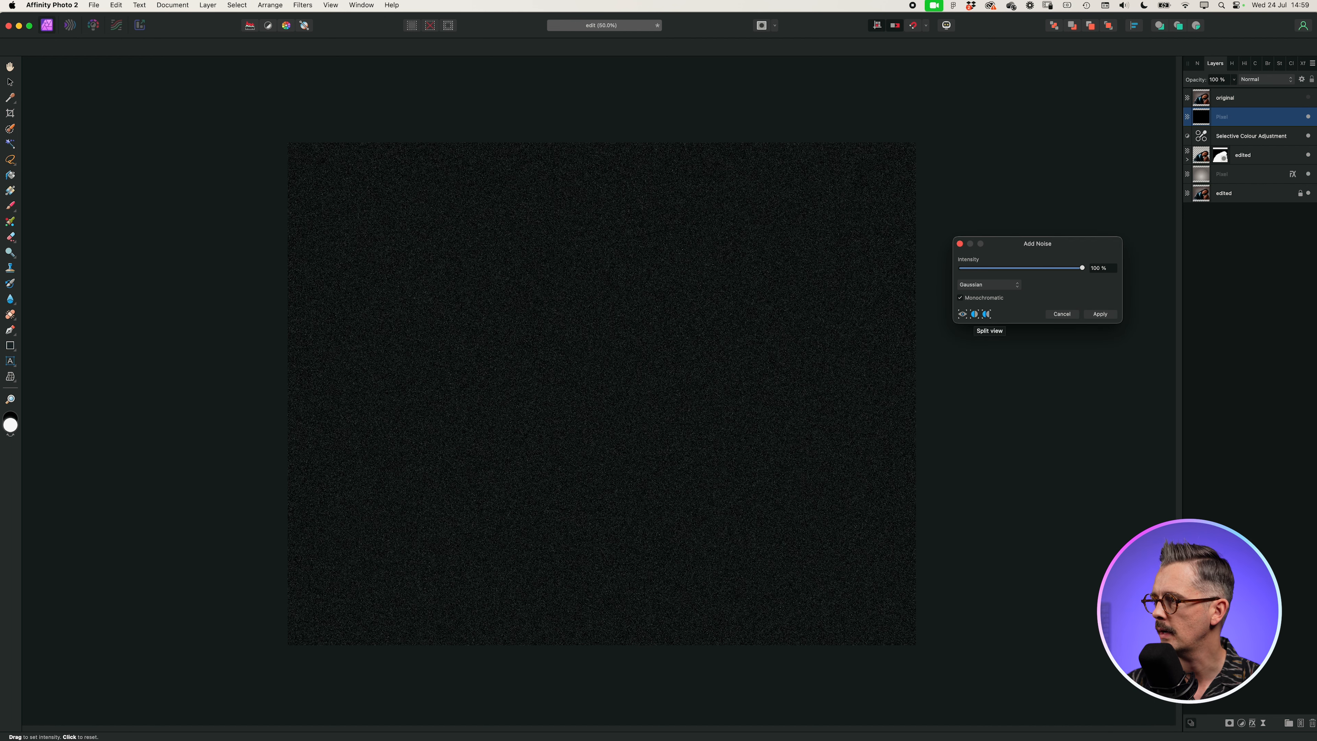
left_click(974, 314)
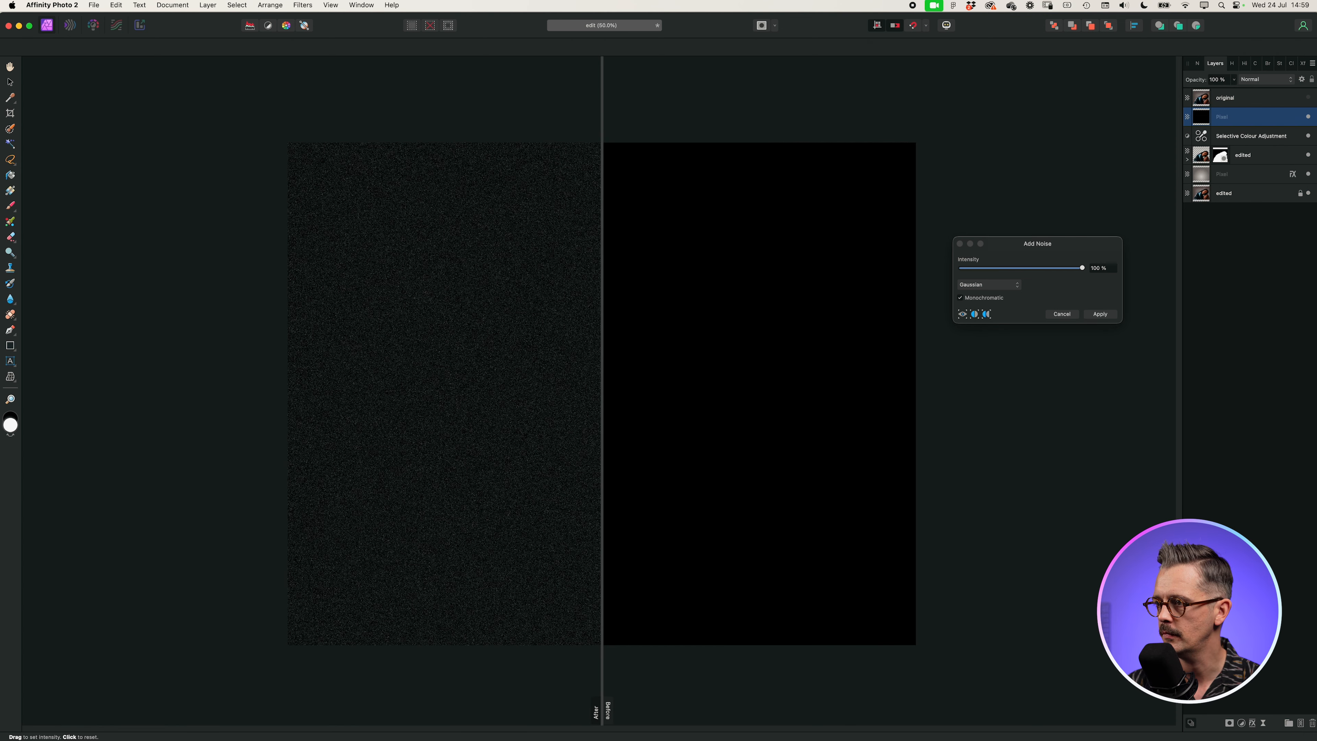
left_click(987, 314)
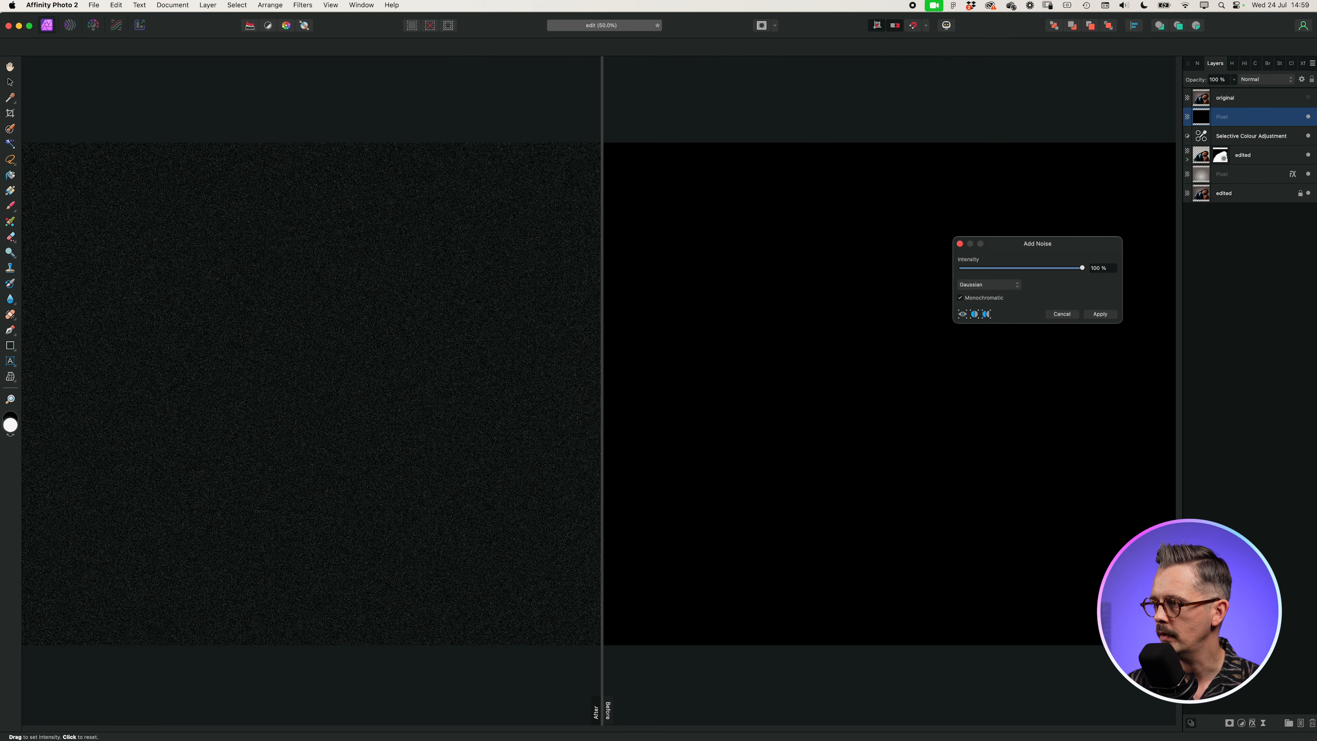
left_click(963, 314)
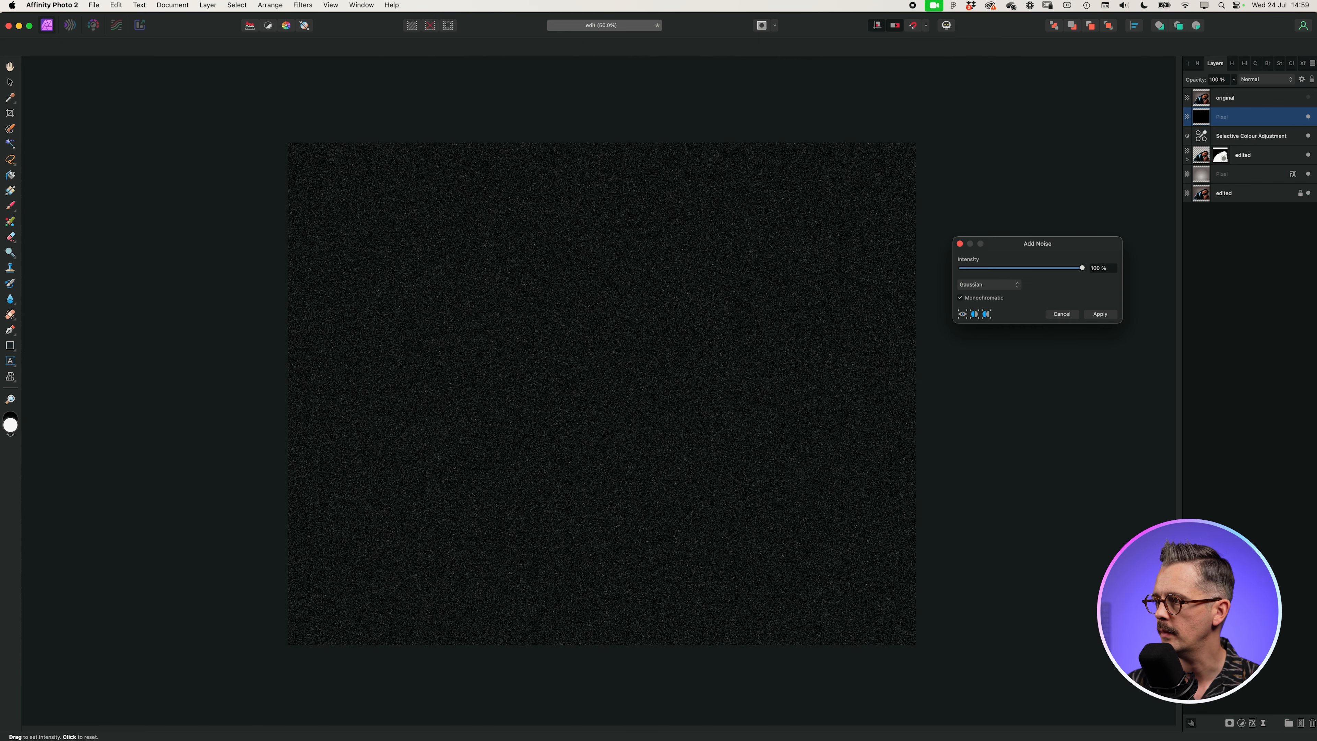
key("Return")
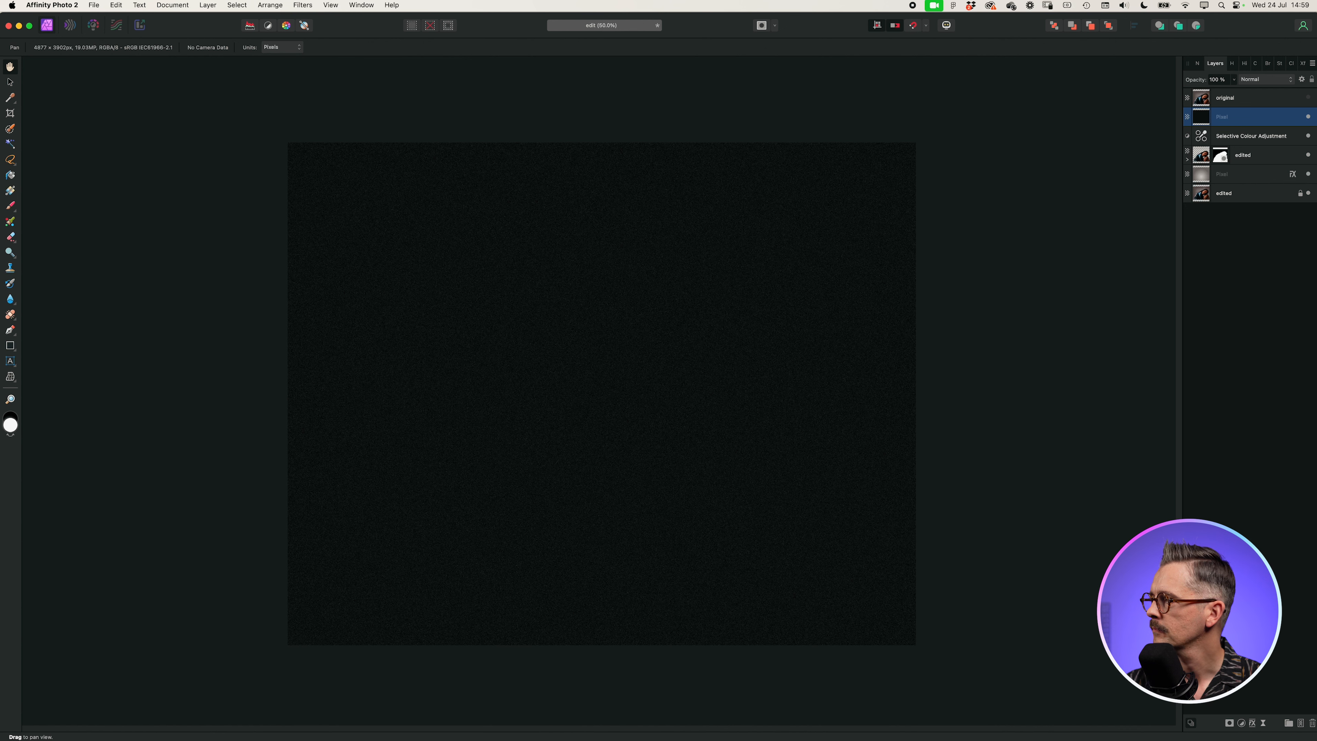
Step: Set the noise layer's blend mode to Screen and compare the image with and without the grain, leaving the layer visible
left_click(1266, 79)
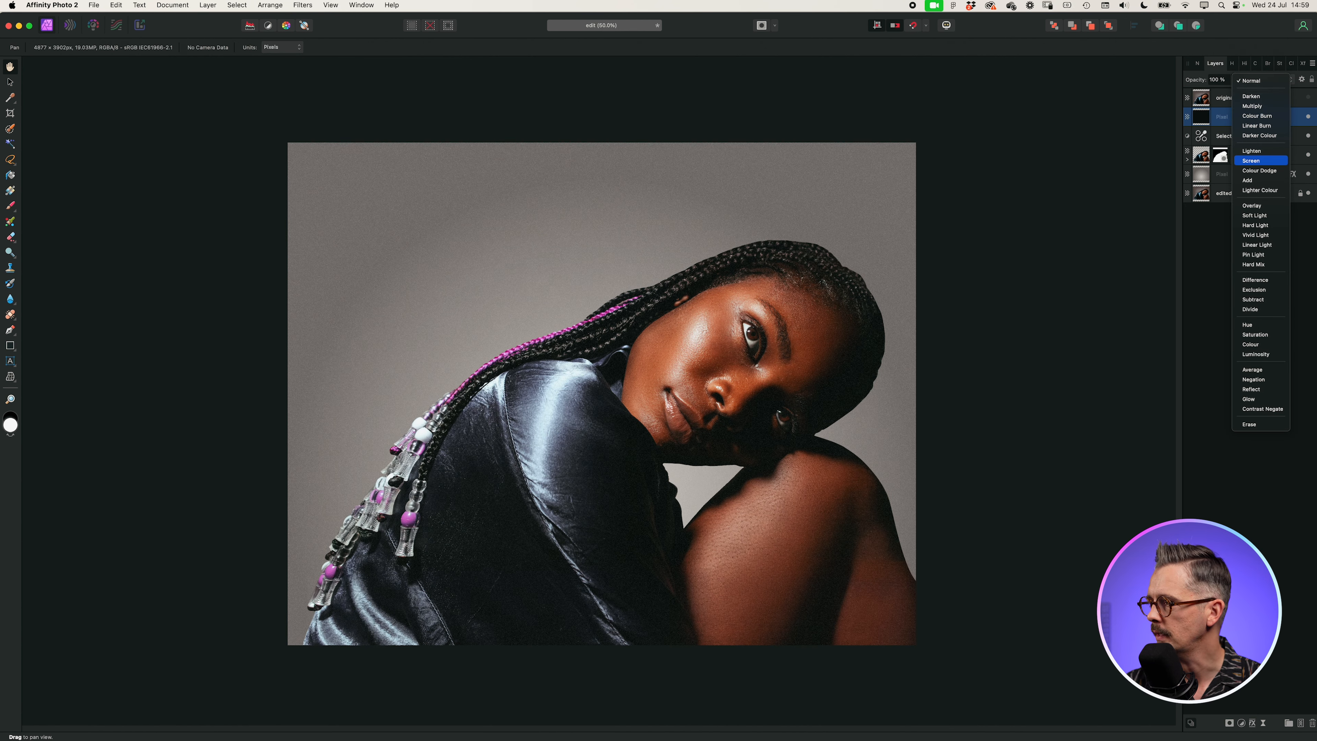
left_click(1260, 160)
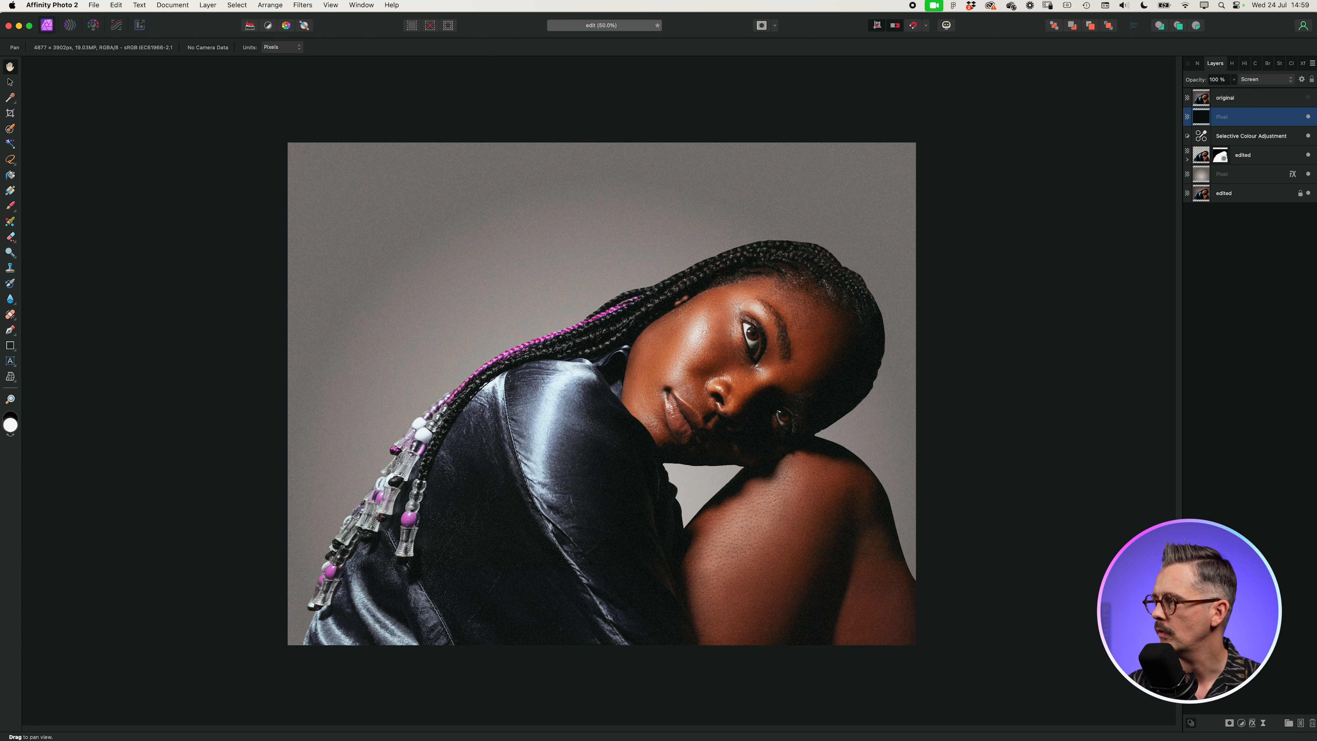
left_click(1308, 117)
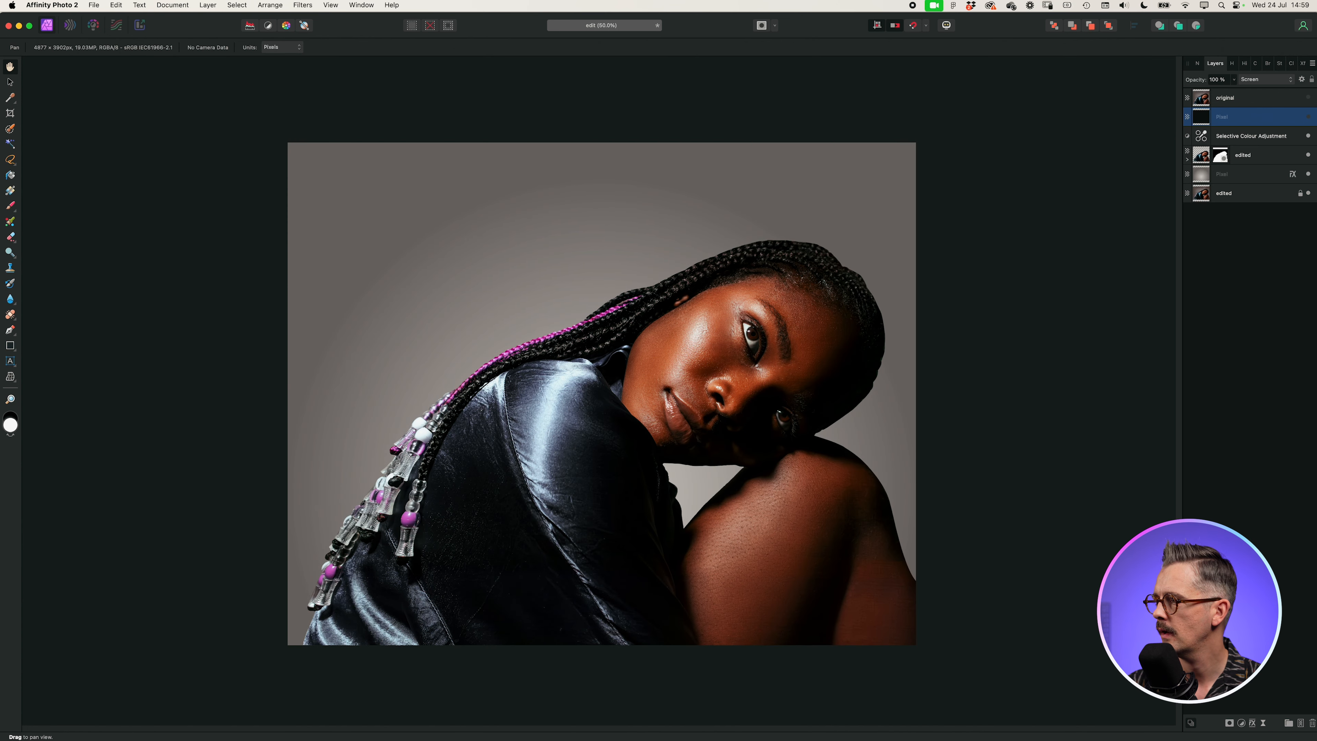
left_click(1308, 117)
left_click(1308, 117)
left_click(1308, 117)
Step: Show the grain layer and add a White Balance adjustment directly above the Selective Colour Adjustment
left_click(1250, 136)
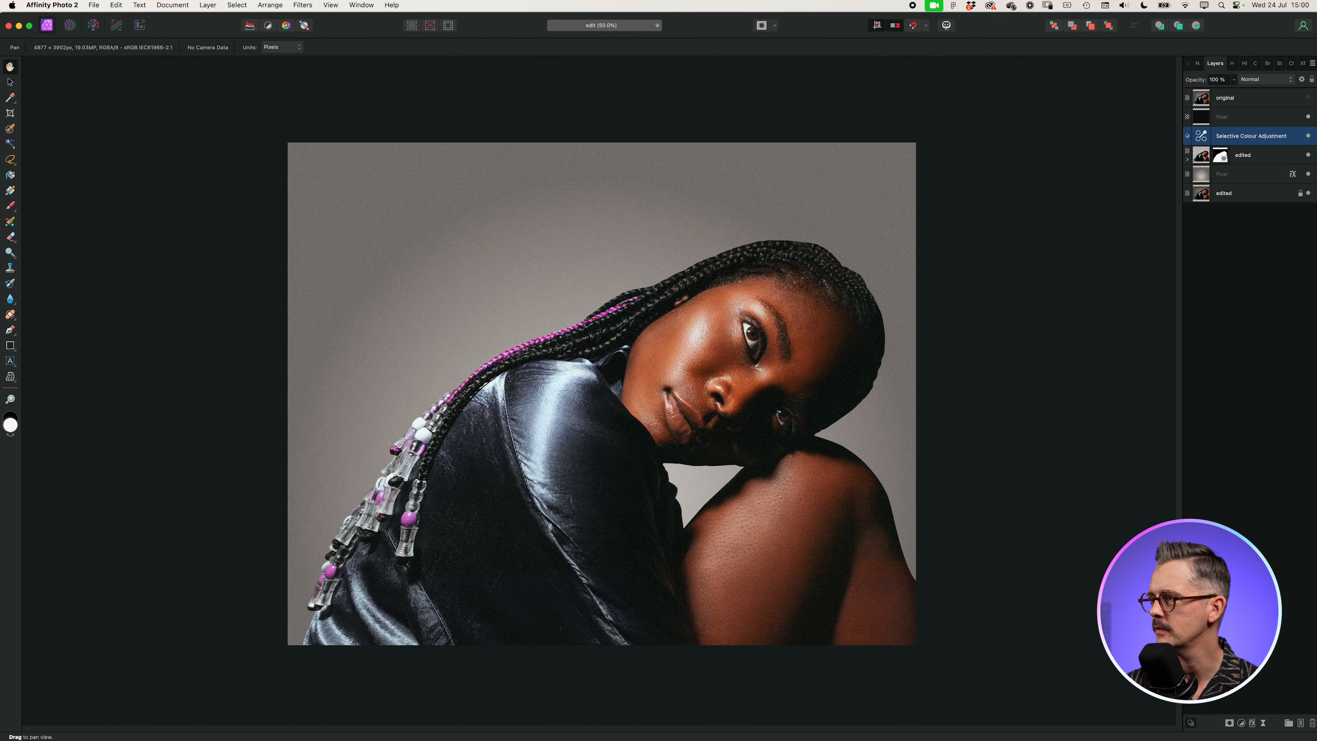
left_click(1308, 117)
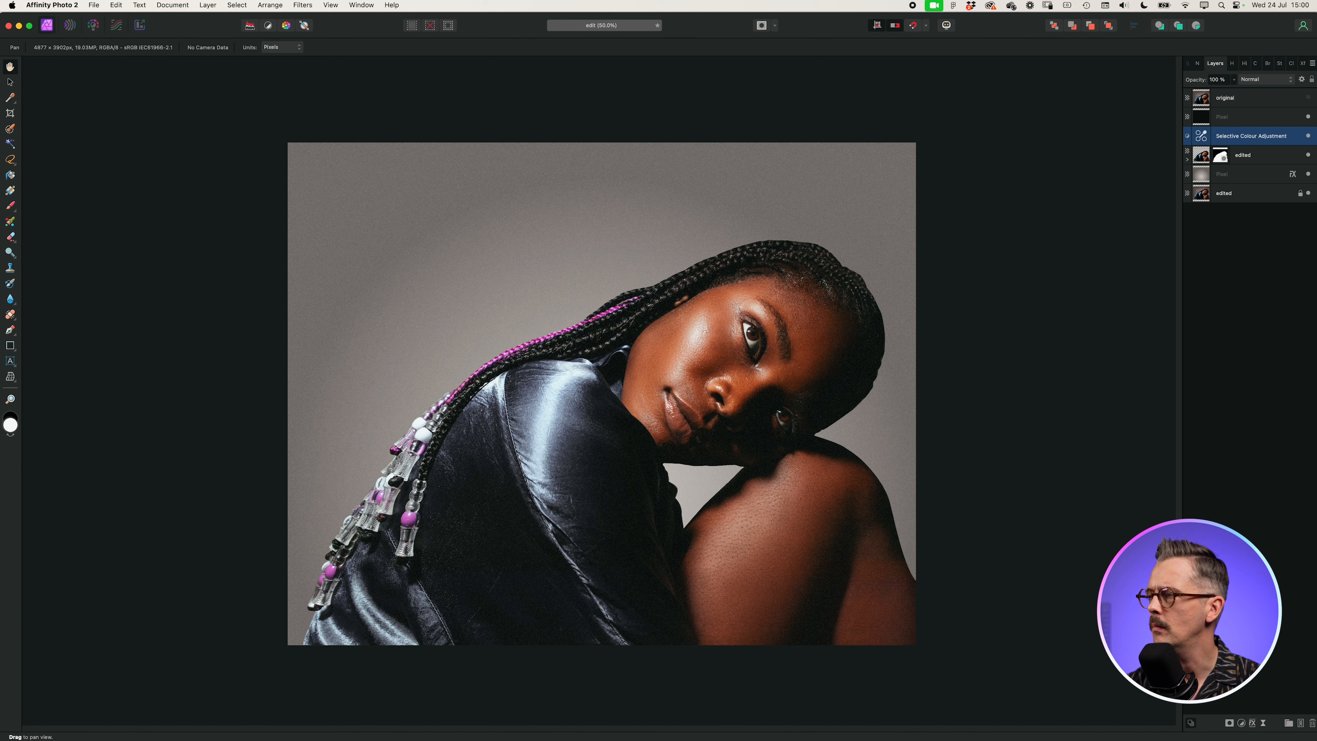
left_click(207, 5)
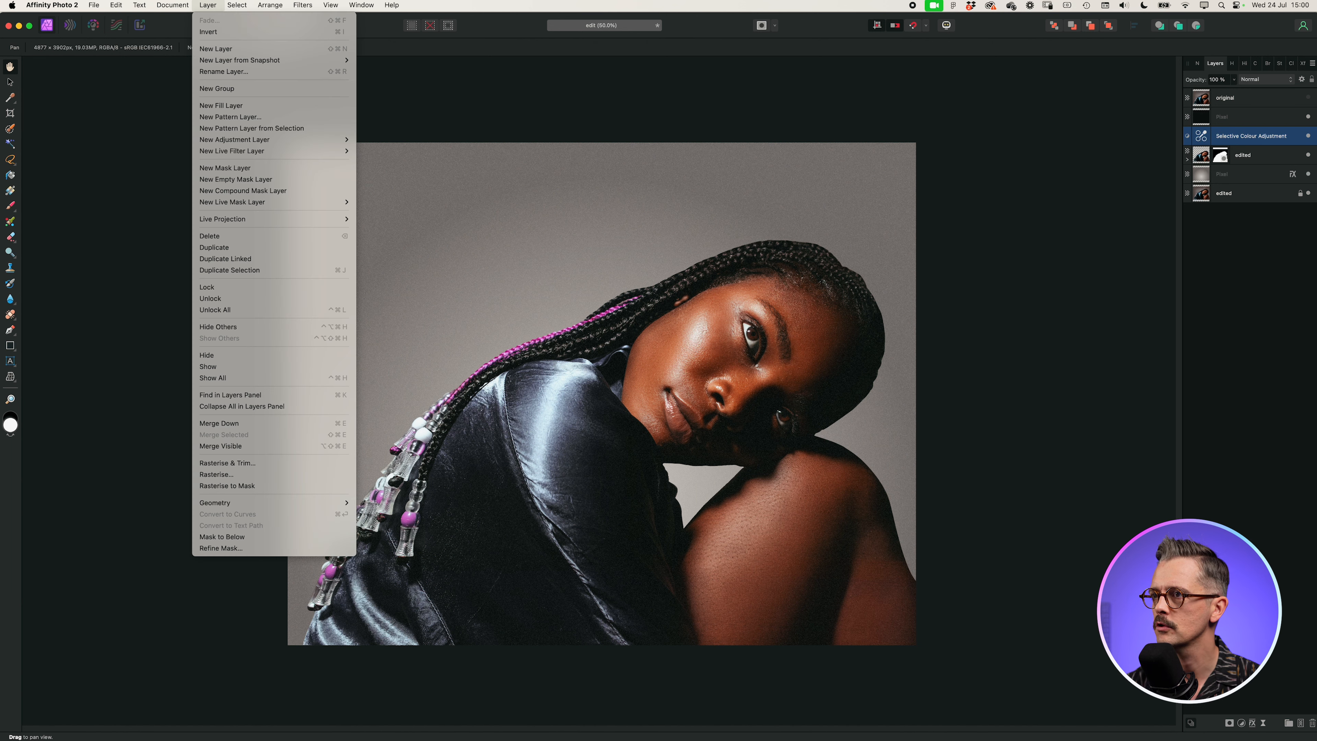
mouse_move(269, 140)
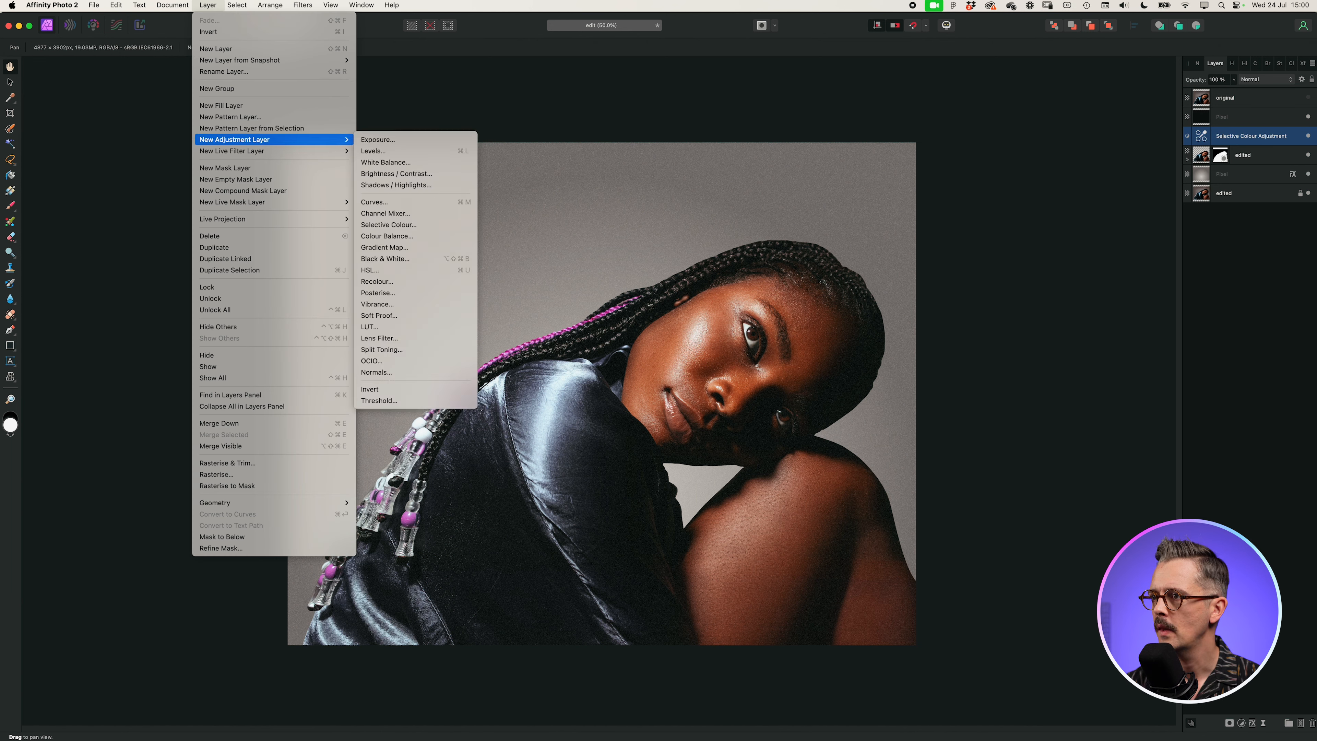
left_click(385, 162)
Step: Try shifting the White Balance adjustment's tint towards green at -6%, and reset the tint to 0%
left_click_drag(1093, 262, 1036, 267)
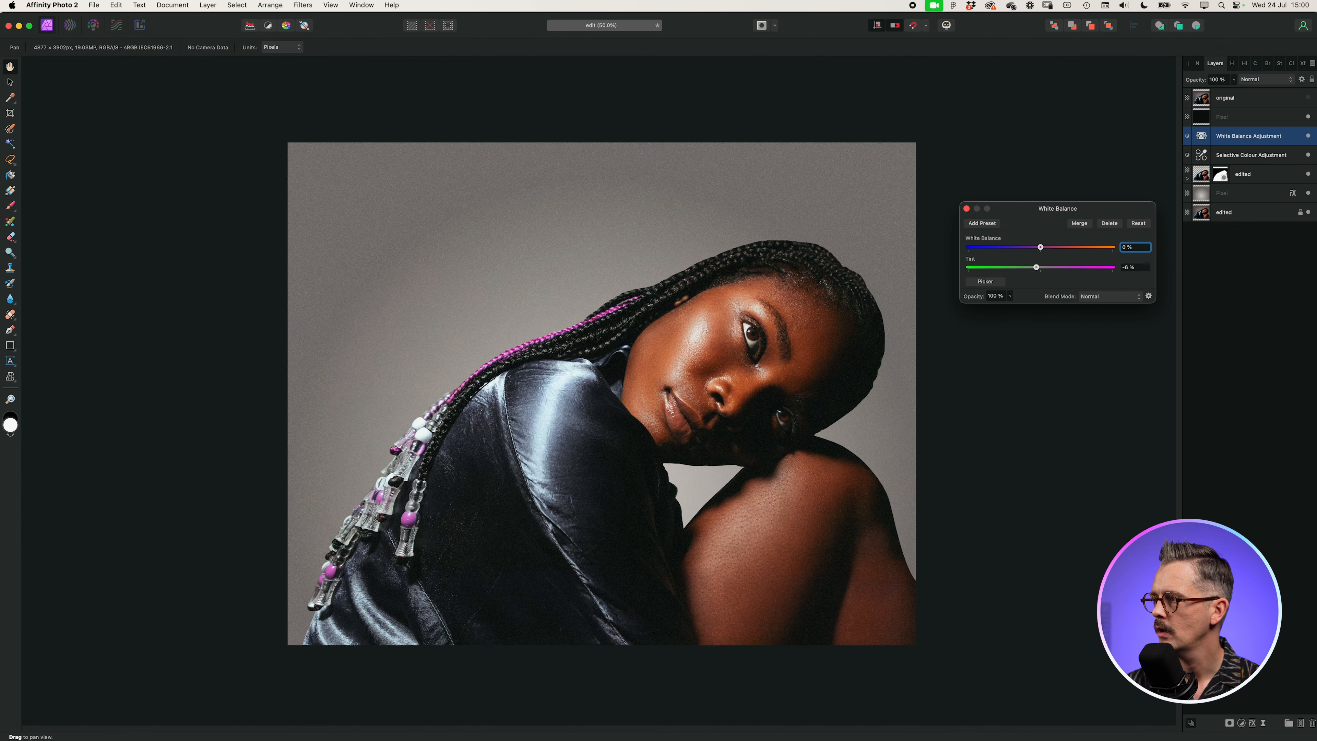
key("Tab")
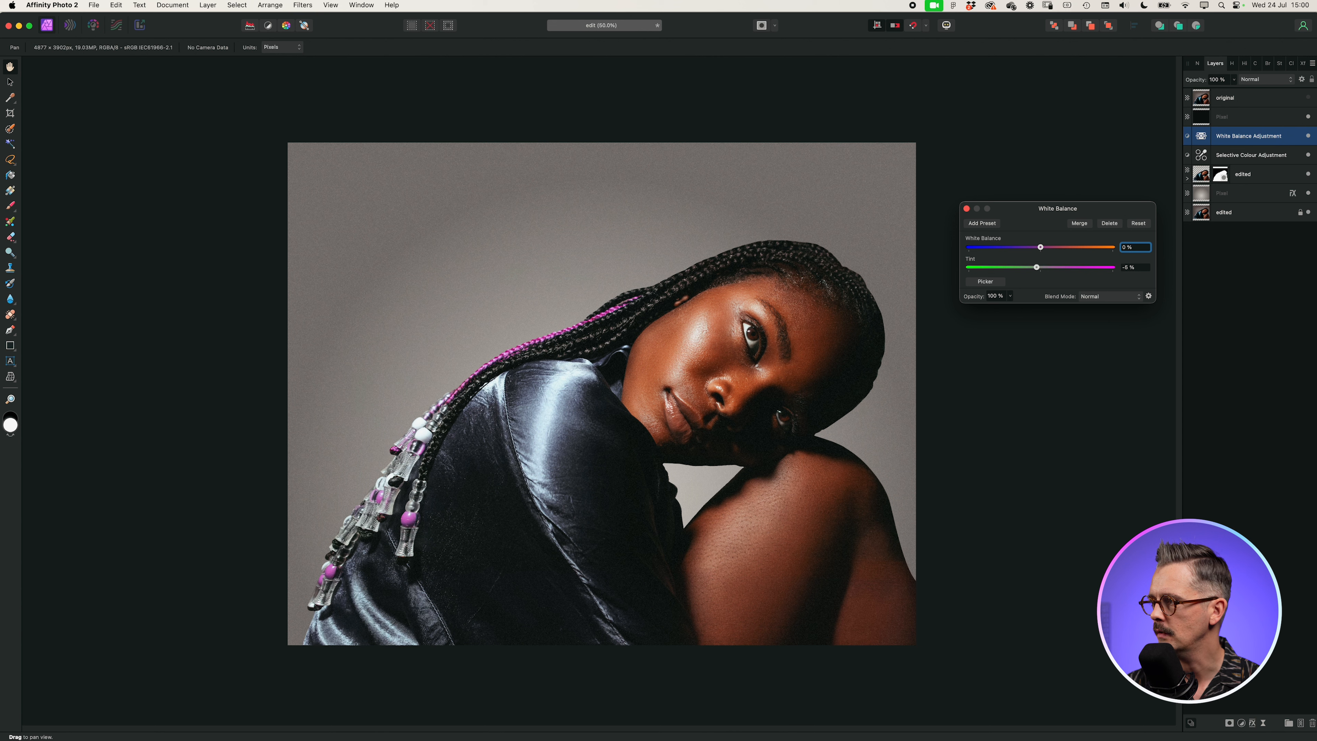
type("0")
key("Tab")
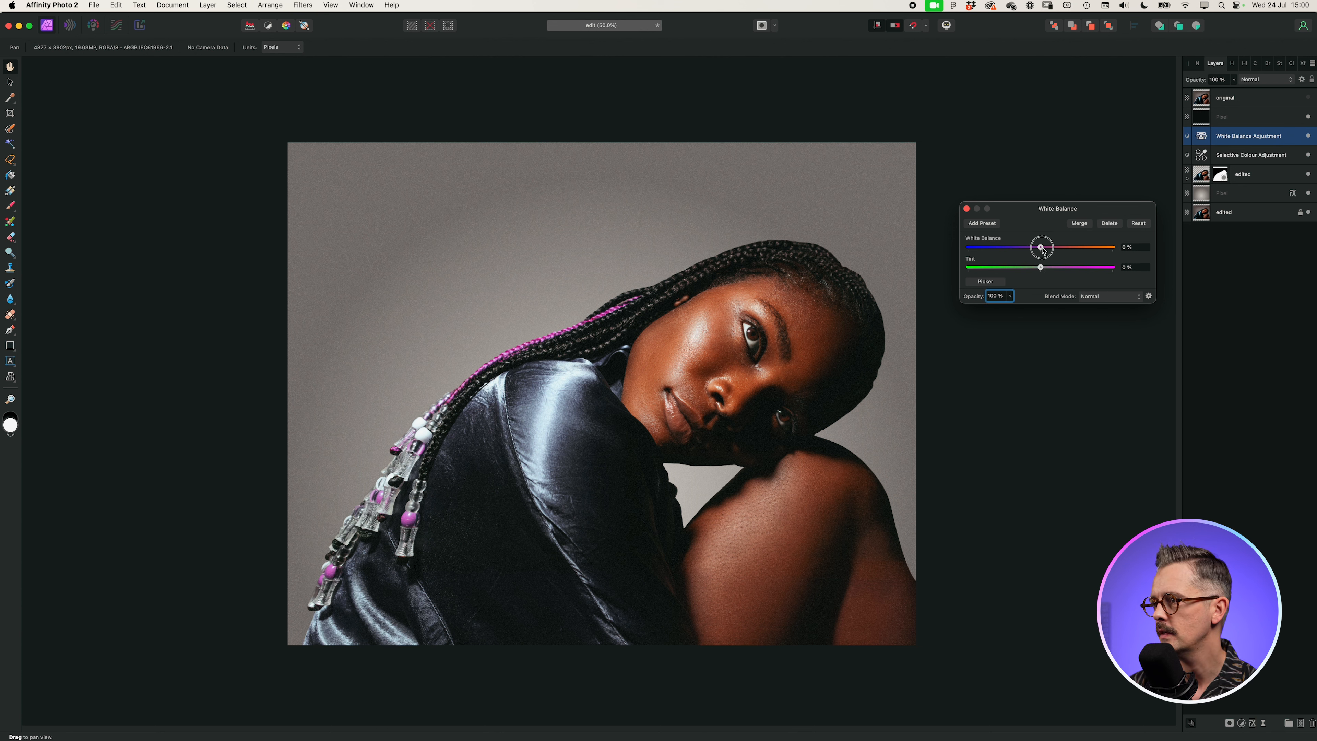
Step: Cool the image by setting the white balance to -5% and shift the tint towards magenta at 7%
left_click_drag(1043, 249, 1038, 249)
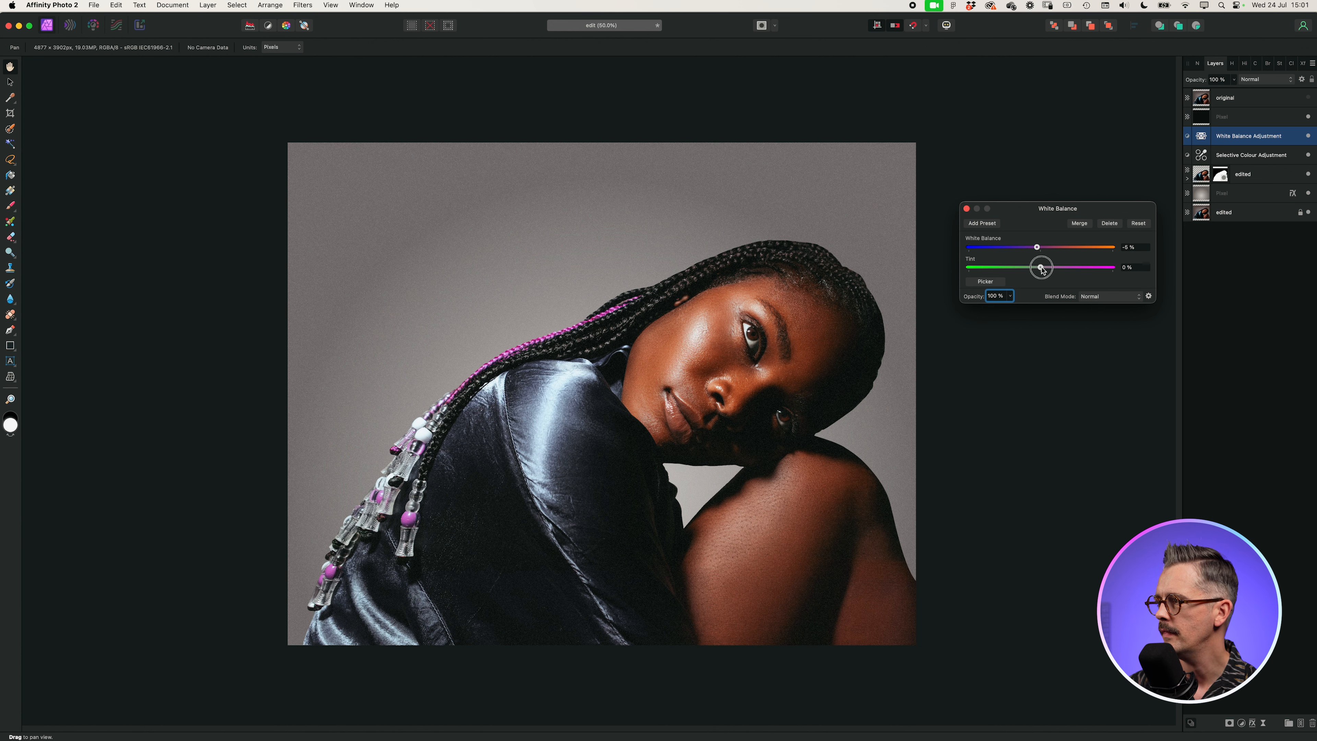
mouse_move(1042, 270)
left_mouse_down()
mouse_move(984, 262)
mouse_move(1077, 268)
mouse_move(1020, 264)
mouse_move(1046, 268)
left_mouse_up()
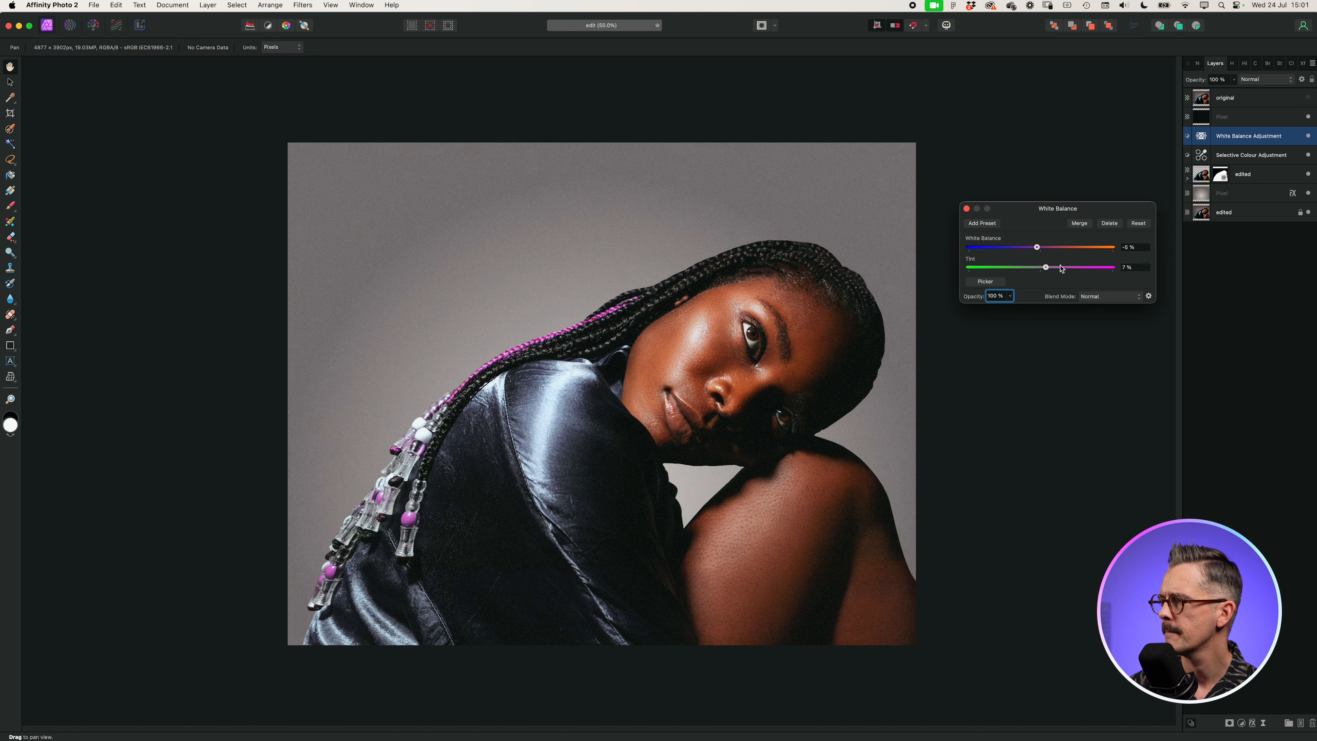